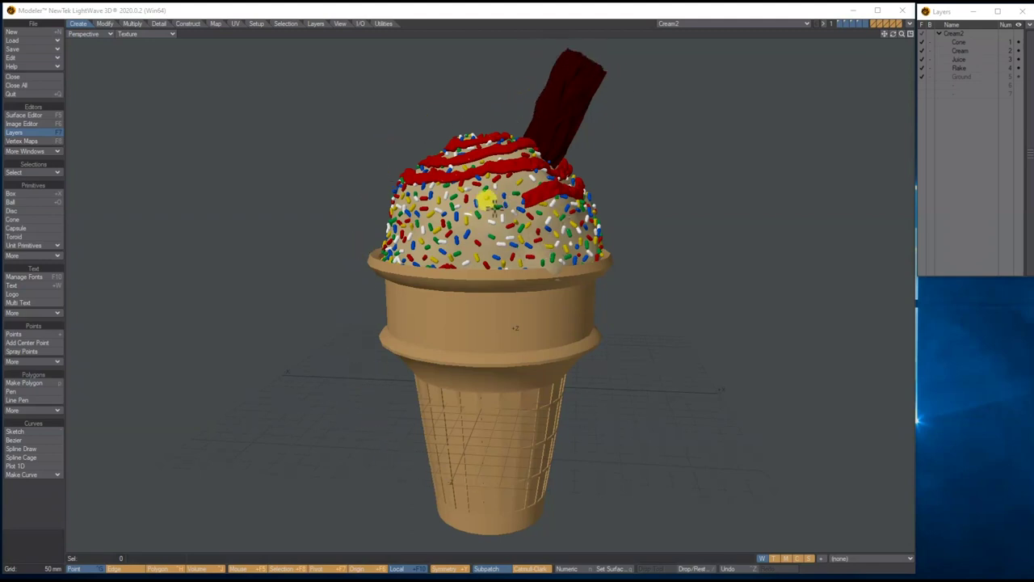
Start a new empty object and return from the single perspective view to the four-view layout.
{"action": "left_click", "coordinate": [24, 33]}
{"action": "left_click", "coordinate": [911, 34]}
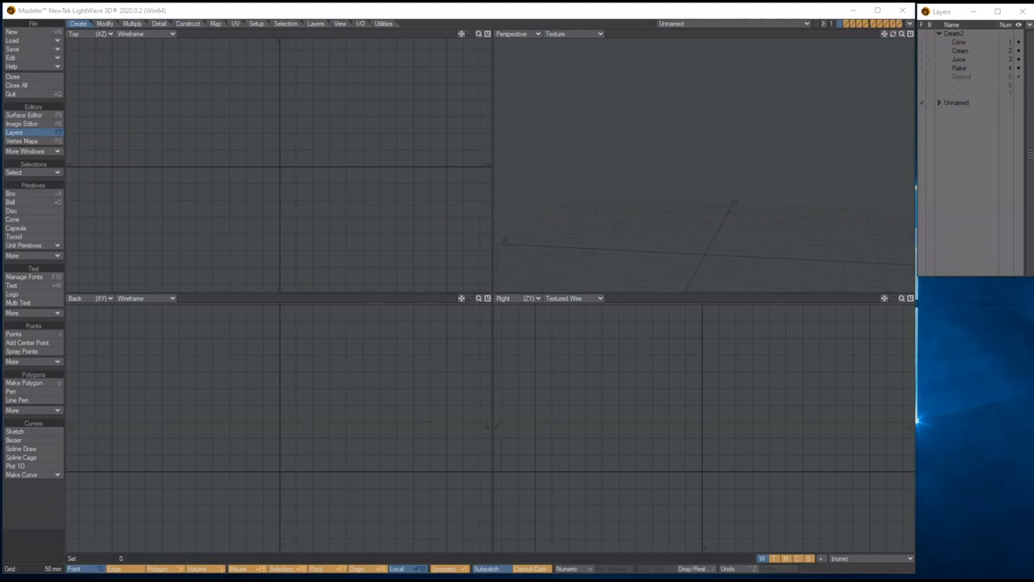
{"action": "left_click", "coordinate": [30, 31]}
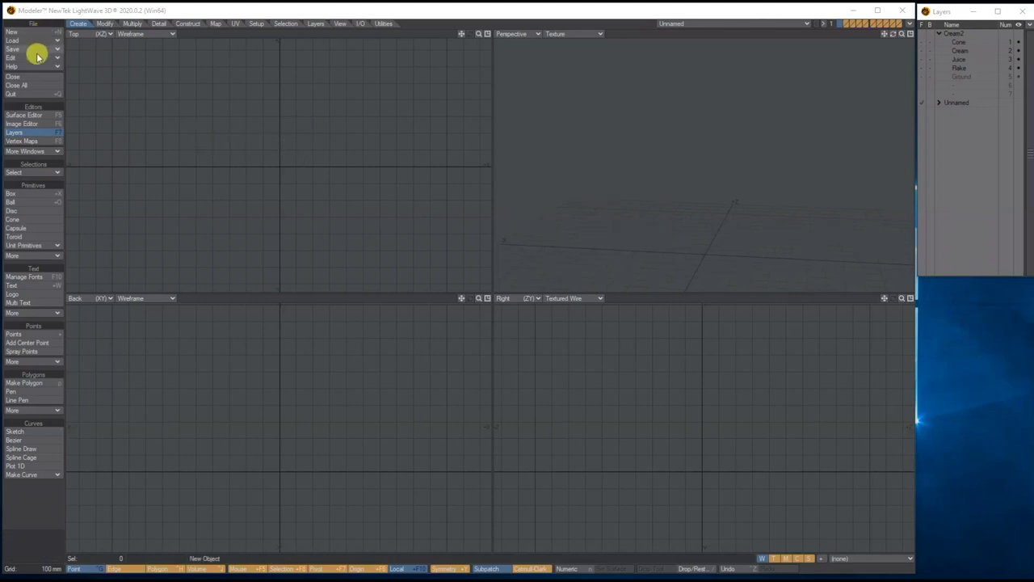
Set Cone.png as the backdrop image of the bottom-right viewport through the backdrop options and close the dialog.
{"action": "left_click", "coordinate": [25, 58]}
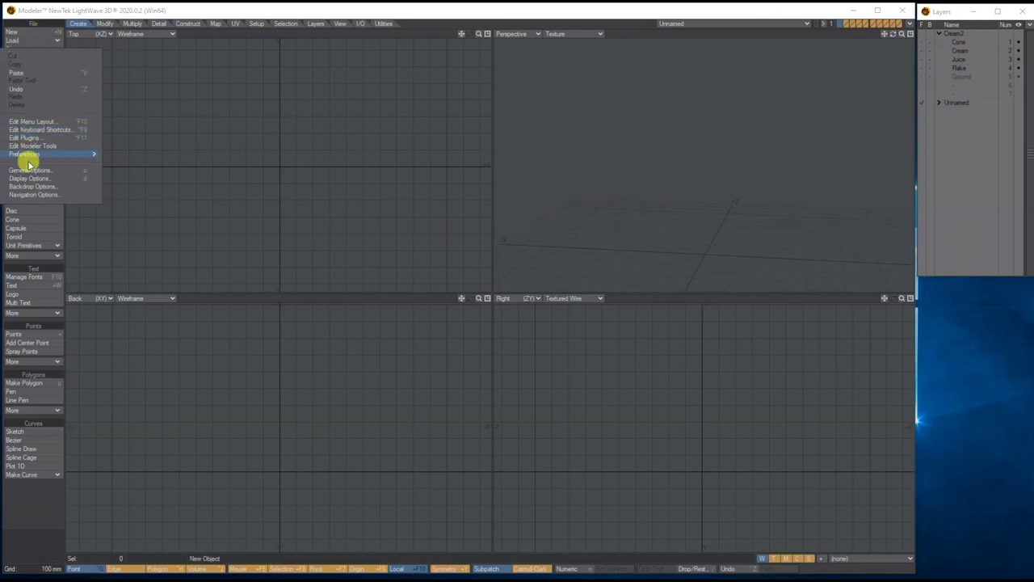
{"action": "left_click", "coordinate": [34, 186]}
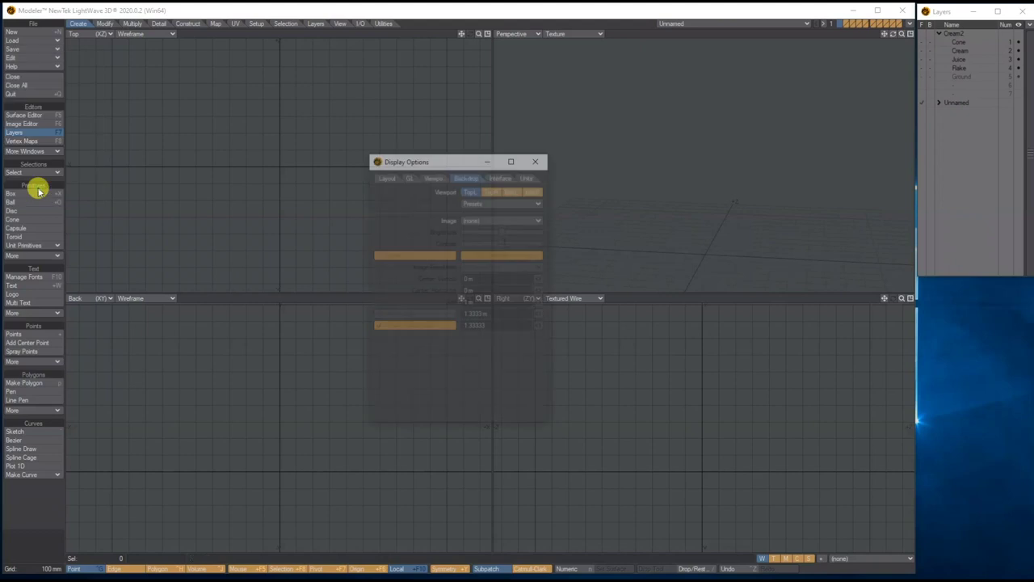
{"action": "left_click", "coordinate": [534, 192]}
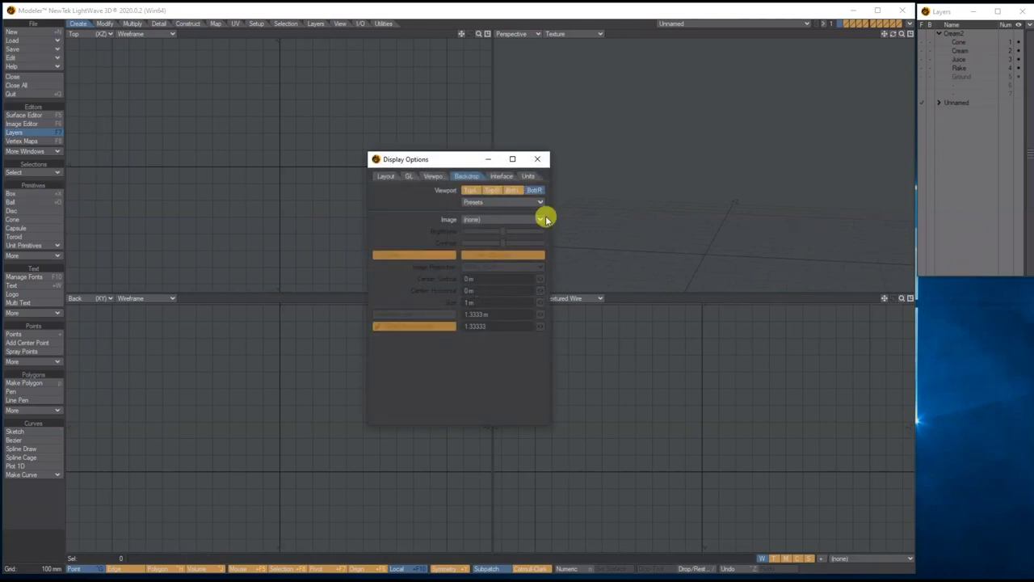
{"action": "left_click", "coordinate": [503, 219]}
{"action": "left_click", "coordinate": [506, 225]}
{"action": "left_click", "coordinate": [552, 260]}
{"action": "left_click", "coordinate": [794, 442]}
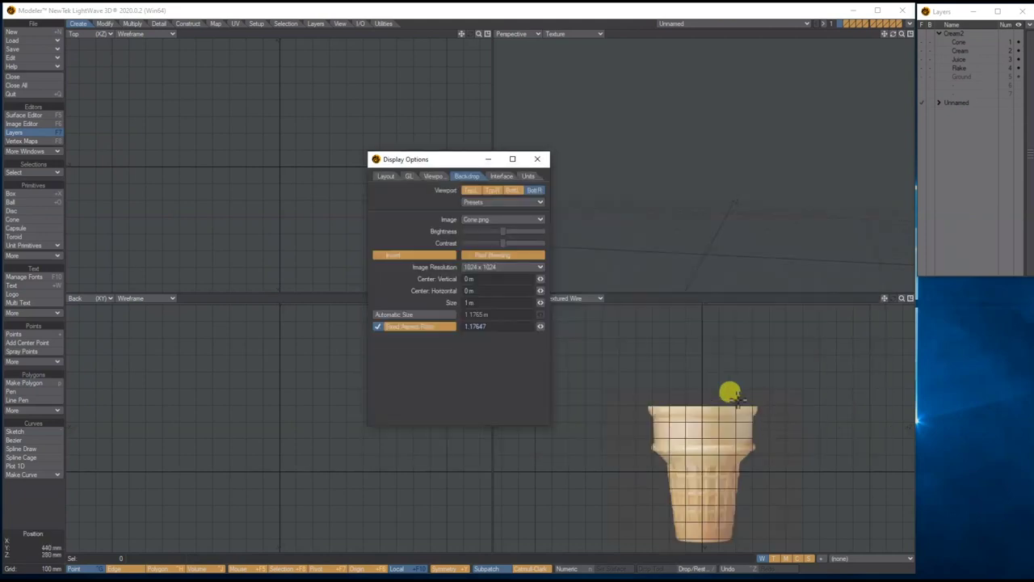
{"action": "left_click", "coordinate": [536, 158]}
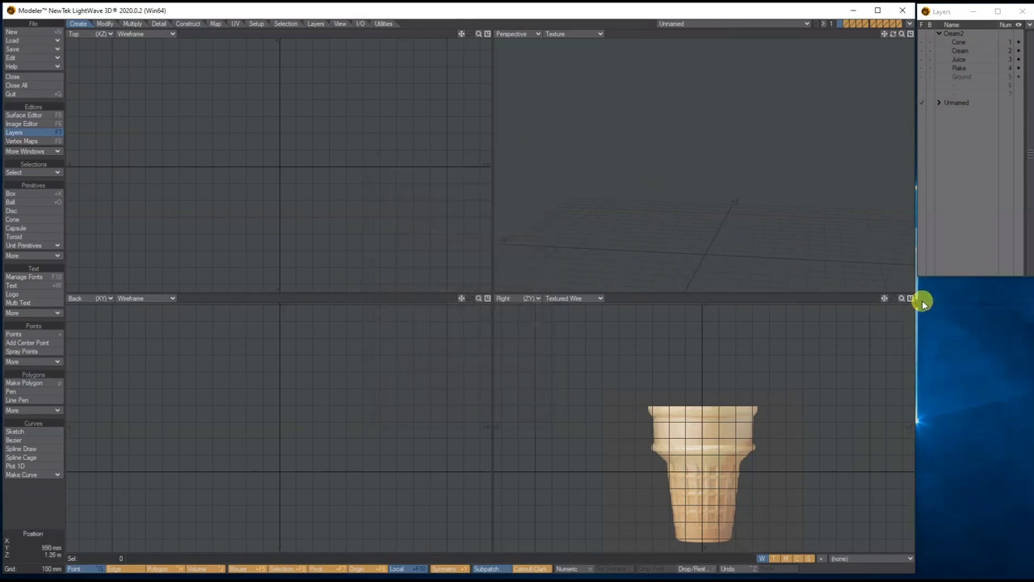
Draw a flat disc around the origin in the Top view, on the new object's first layer, sized to the cone's base.
{"action": "left_click_drag", "start_coordinate": [902, 298], "coordinate": [863, 324]}
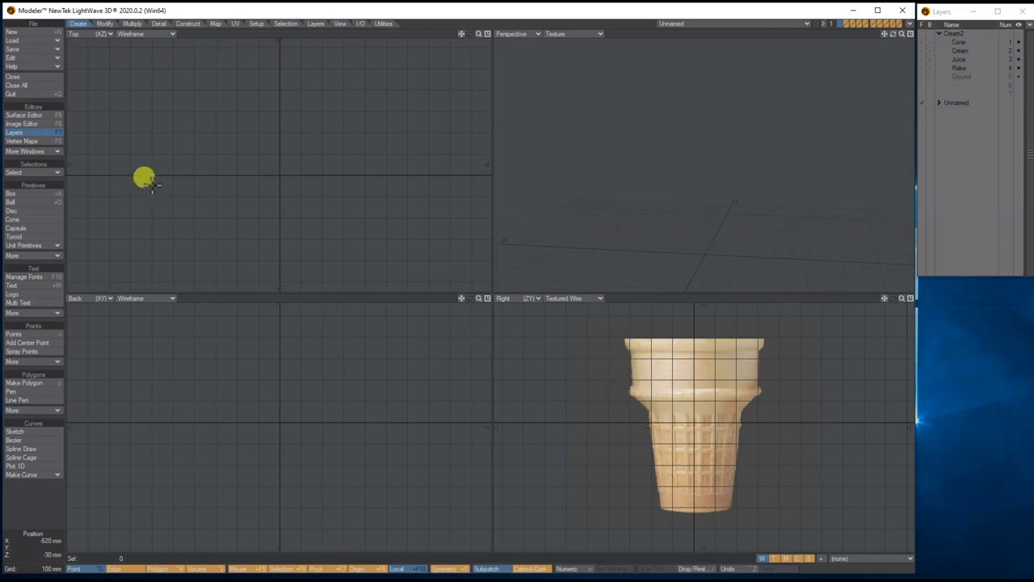
{"action": "left_click", "coordinate": [132, 23]}
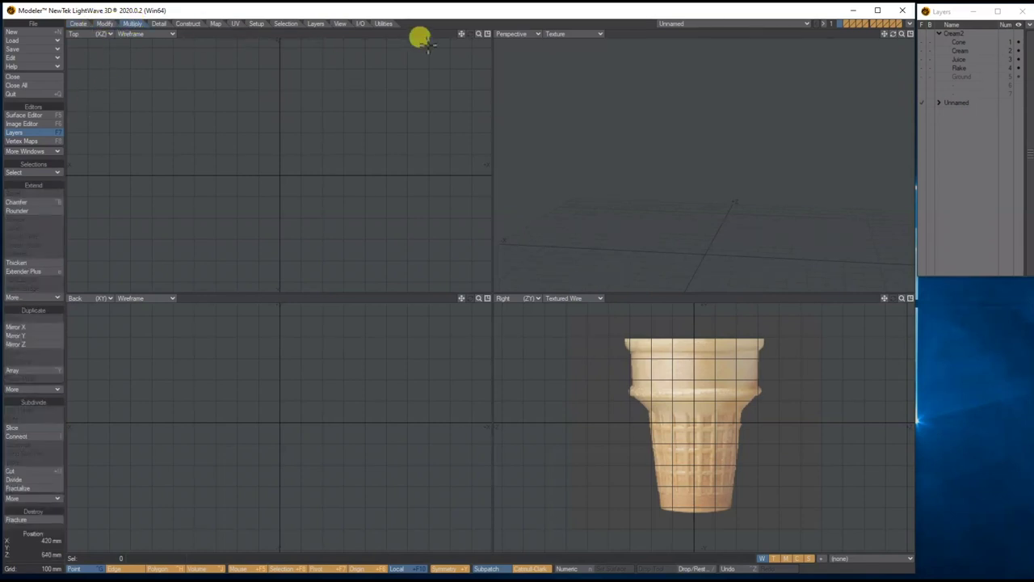
{"action": "left_click", "coordinate": [939, 103]}
{"action": "left_click", "coordinate": [974, 111]}
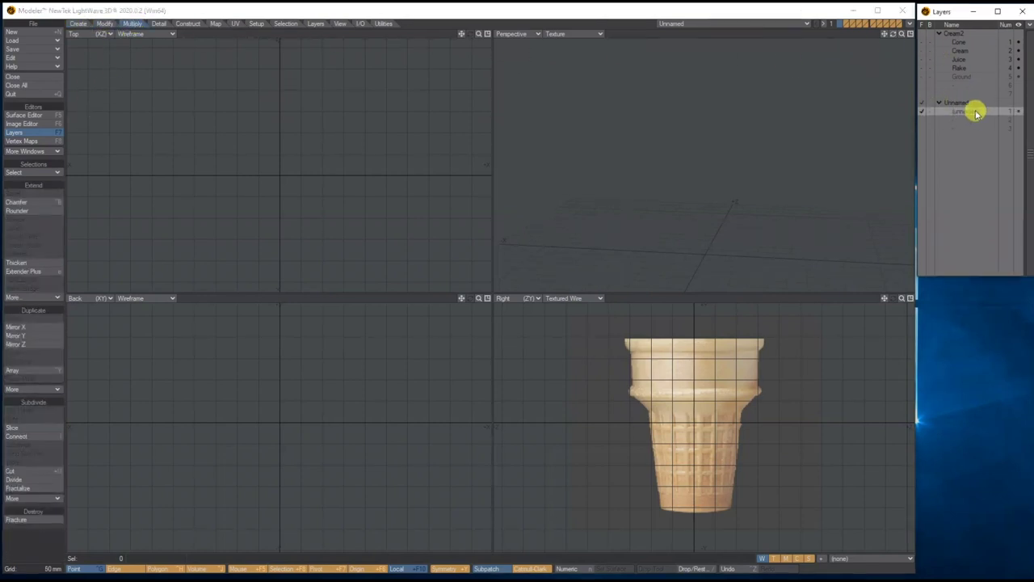
{"action": "left_click", "coordinate": [78, 23]}
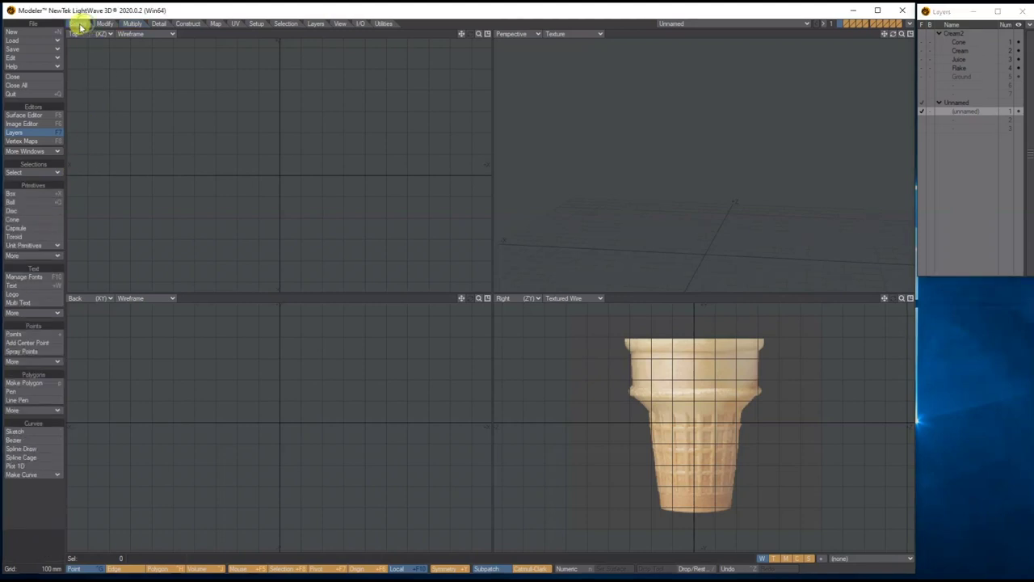
{"action": "left_click", "coordinate": [41, 210]}
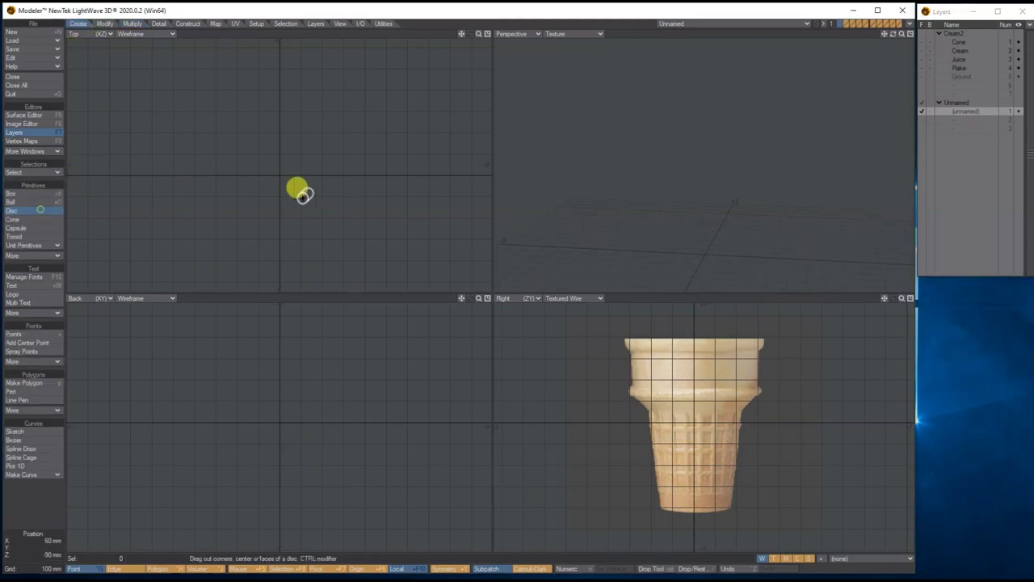
{"action": "left_click_drag", "start_coordinate": [282, 180], "coordinate": [310, 215]}
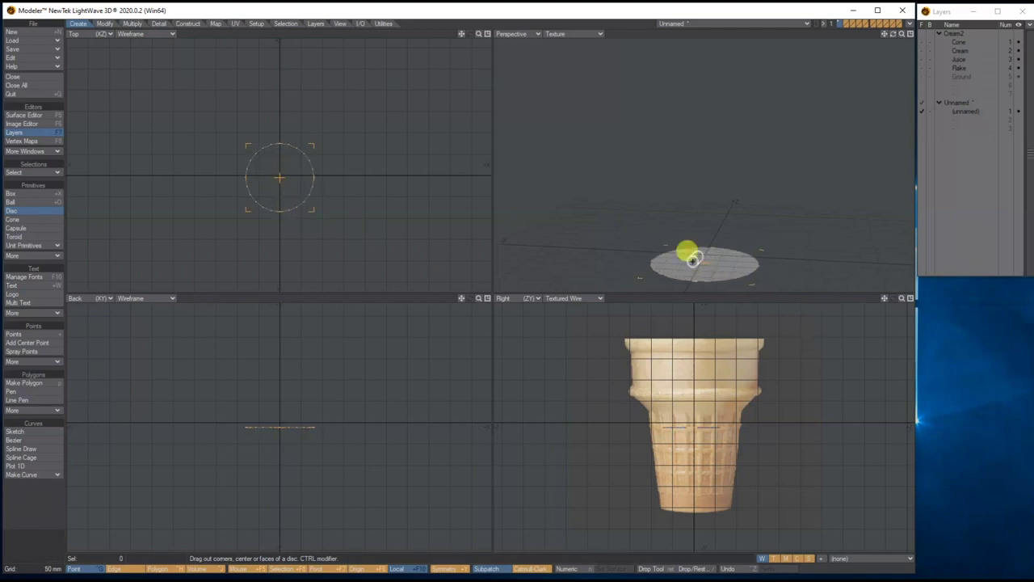
Move the disc down in the Right view until it sits at the bottom of the cone in the backdrop image.
{"action": "left_click", "coordinate": [104, 22]}
{"action": "left_click", "coordinate": [36, 194]}
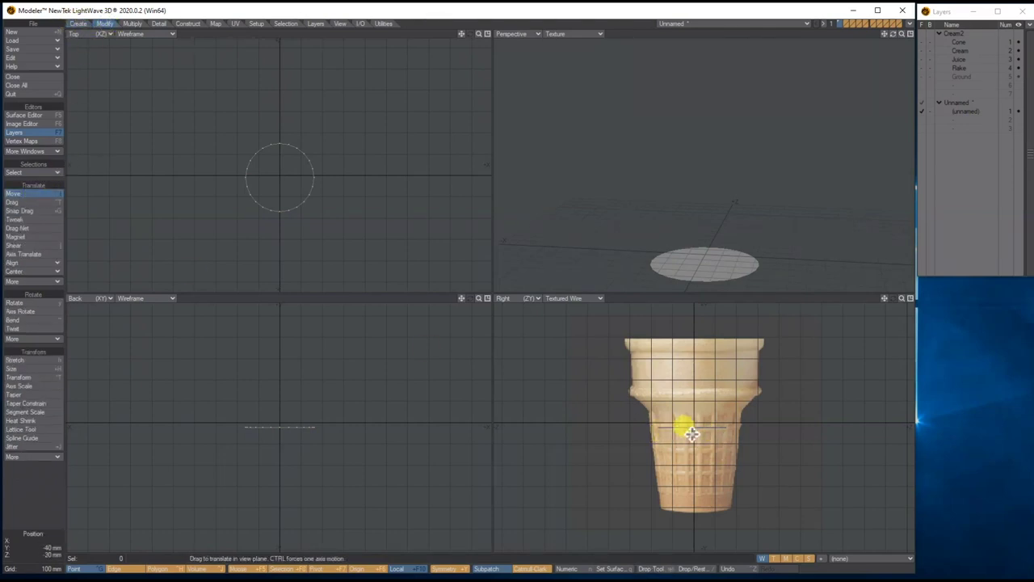
{"action": "left_click_drag", "start_coordinate": [686, 425], "coordinate": [679, 488]}
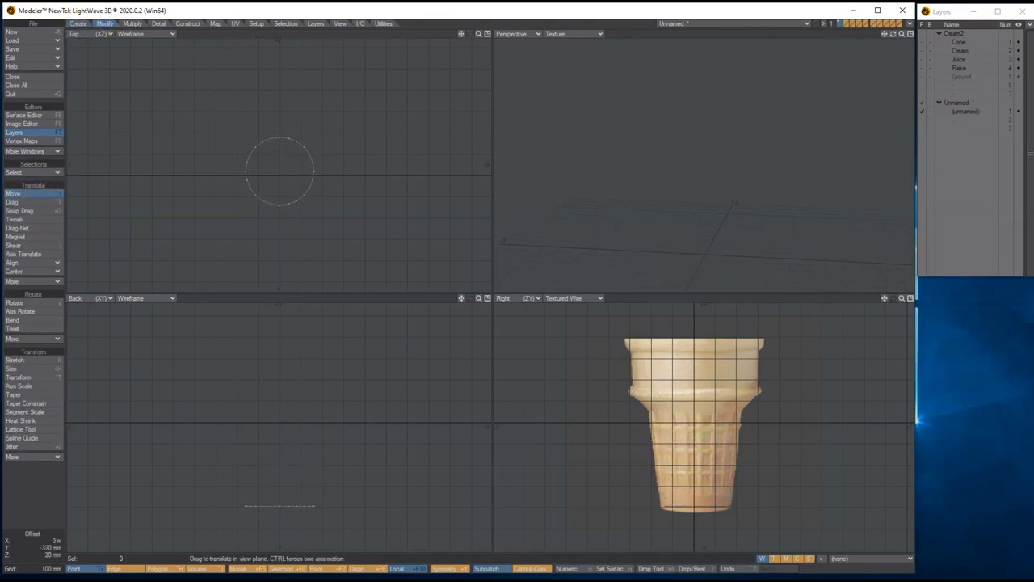
{"action": "left_click_drag", "start_coordinate": [695, 433], "coordinate": [713, 527]}
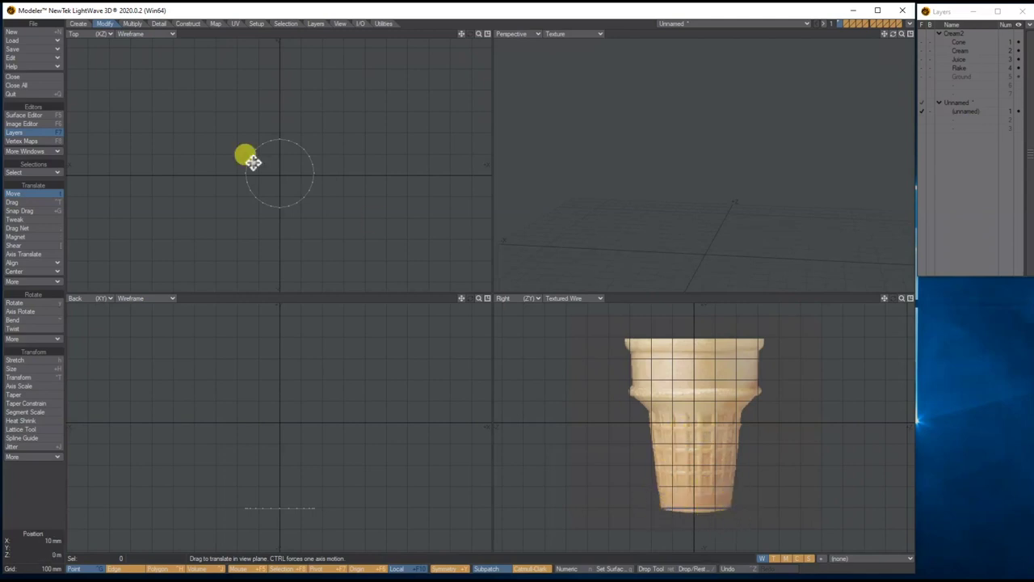
Select the disc polygon and Multishift a first band with a shift of about 61 mm and an inset of about -25 mm.
{"action": "key", "text": "space"}
{"action": "key", "text": "space"}
{"action": "key", "text": "space"}
{"action": "left_click", "coordinate": [281, 137]}
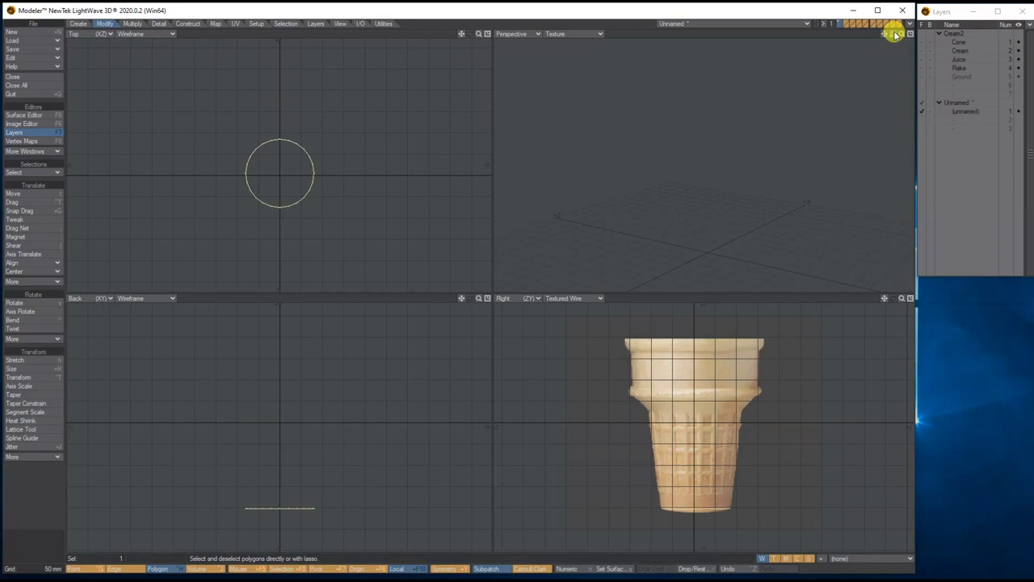
{"action": "left_click", "coordinate": [133, 24]}
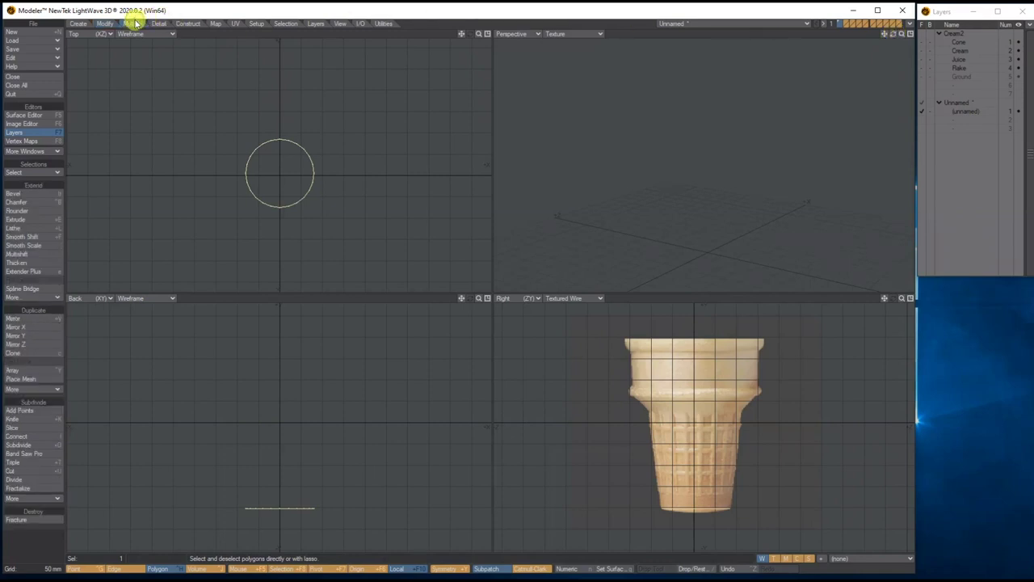
{"action": "left_click", "coordinate": [35, 255]}
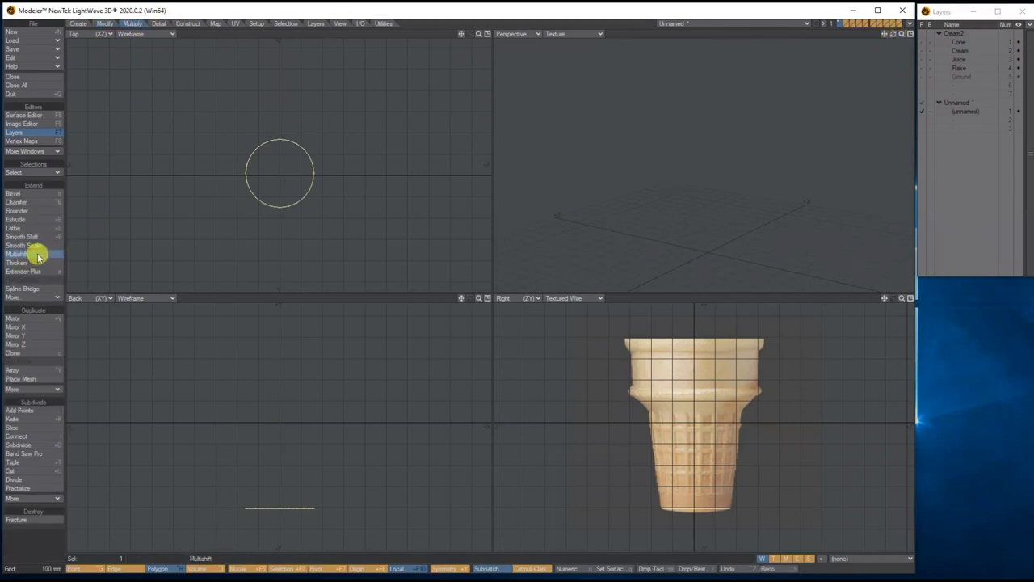
{"action": "key", "text": "n"}
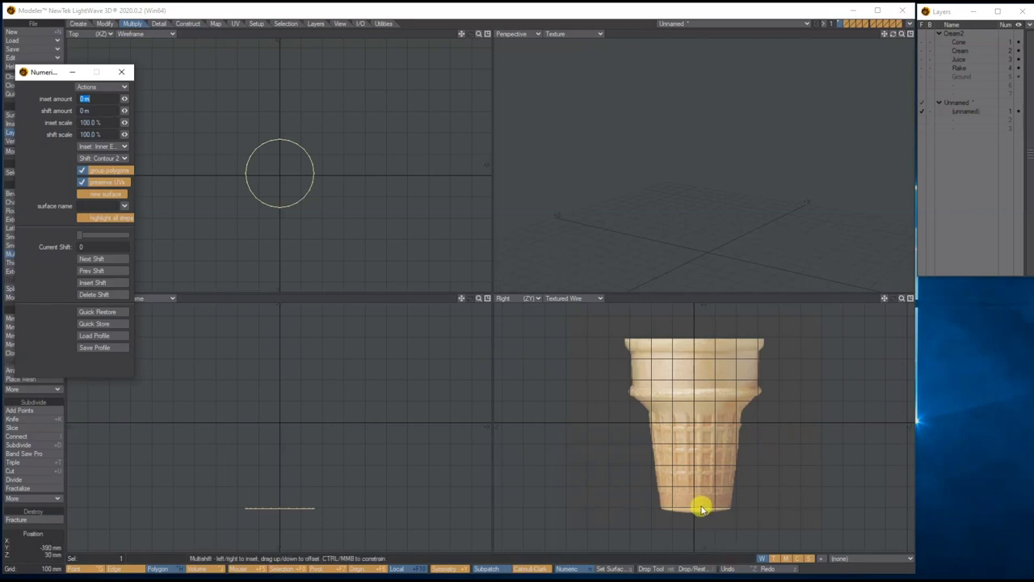
{"action": "left_click_drag", "start_coordinate": [701, 507], "coordinate": [700, 497]}
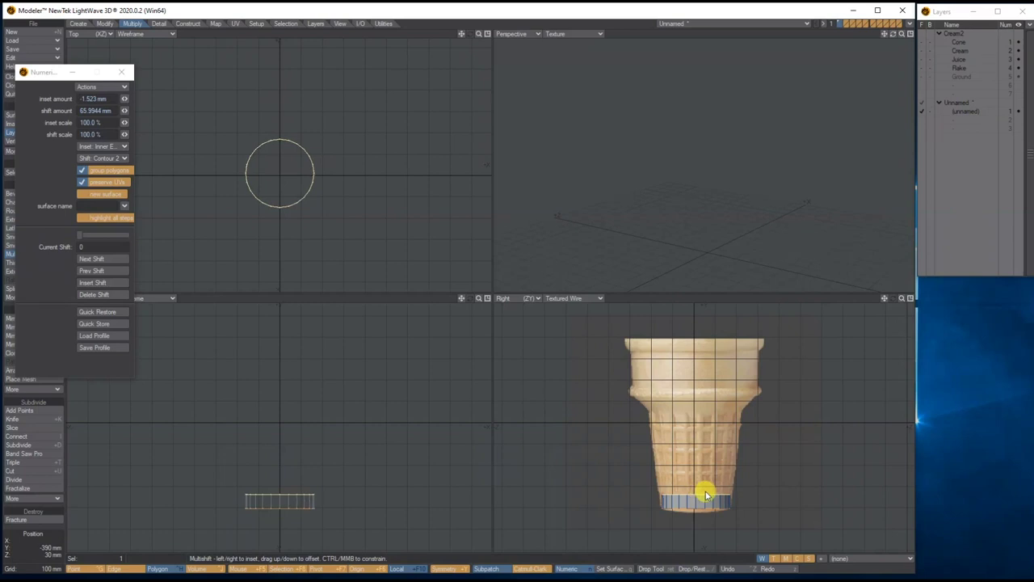
{"action": "left_click_drag", "start_coordinate": [714, 495], "coordinate": [740, 491]}
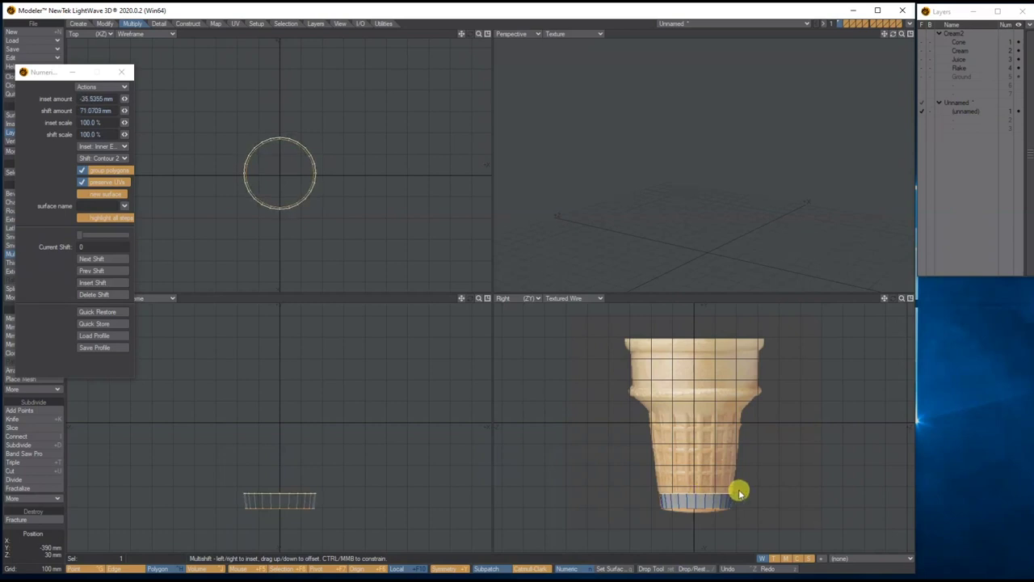
{"action": "mouse_move", "coordinate": [740, 491]}
{"action": "left_mouse_down"}
{"action": "mouse_move", "coordinate": [740, 502]}
{"action": "mouse_move", "coordinate": [740, 491]}
{"action": "left_mouse_up"}
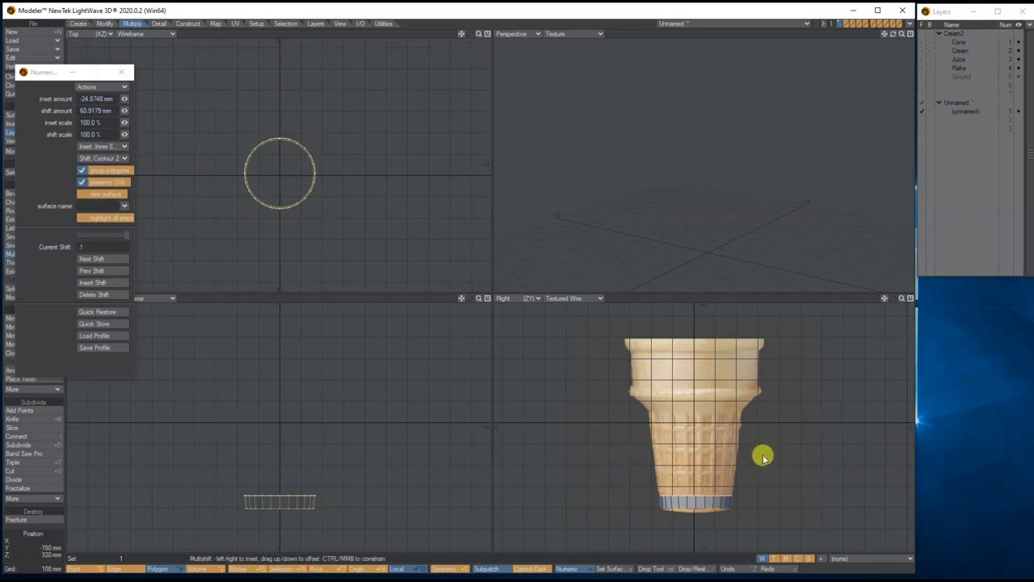
Add successive Multishift bands following the backdrop's outline up to the rim, ending at a shift of about 805 mm and an inset of about -708 mm.
{"action": "left_click_drag", "start_coordinate": [763, 454], "coordinate": [846, 436]}
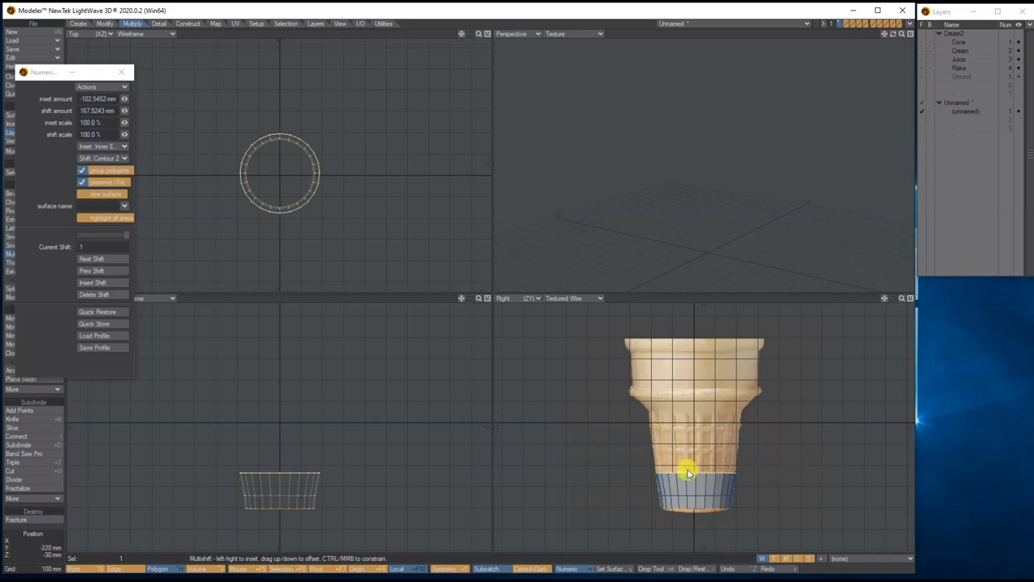
{"action": "right_click", "coordinate": [779, 462]}
{"action": "left_click_drag", "start_coordinate": [778, 462], "coordinate": [848, 440]}
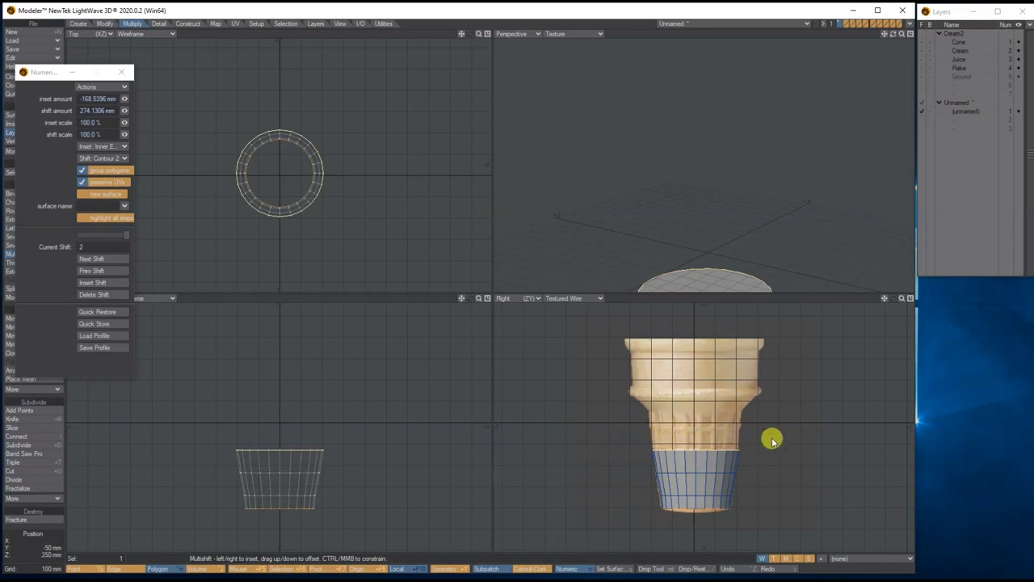
{"action": "left_click_drag", "start_coordinate": [785, 450], "coordinate": [848, 432]}
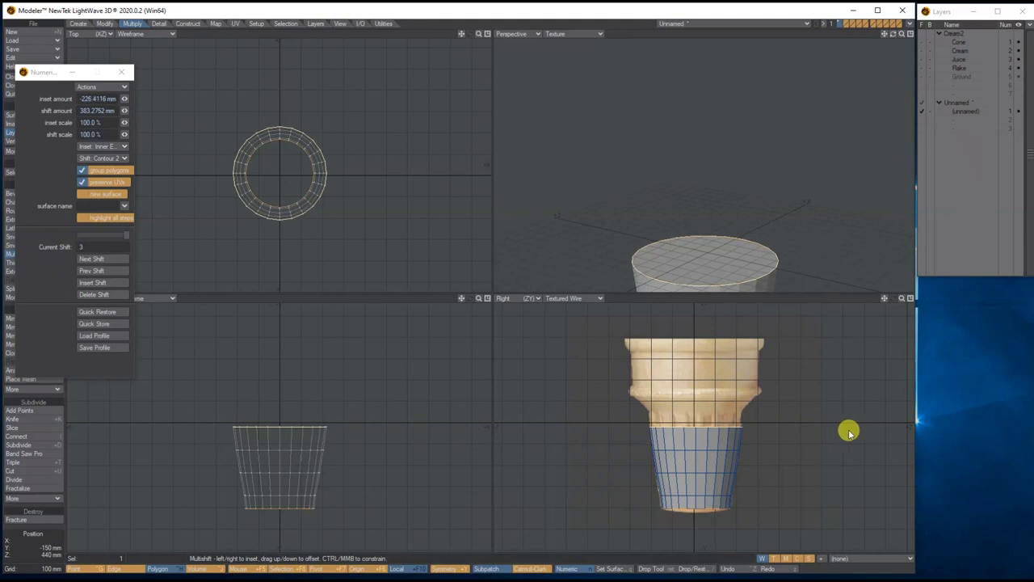
{"action": "left_click_drag", "start_coordinate": [832, 465], "coordinate": [879, 450]}
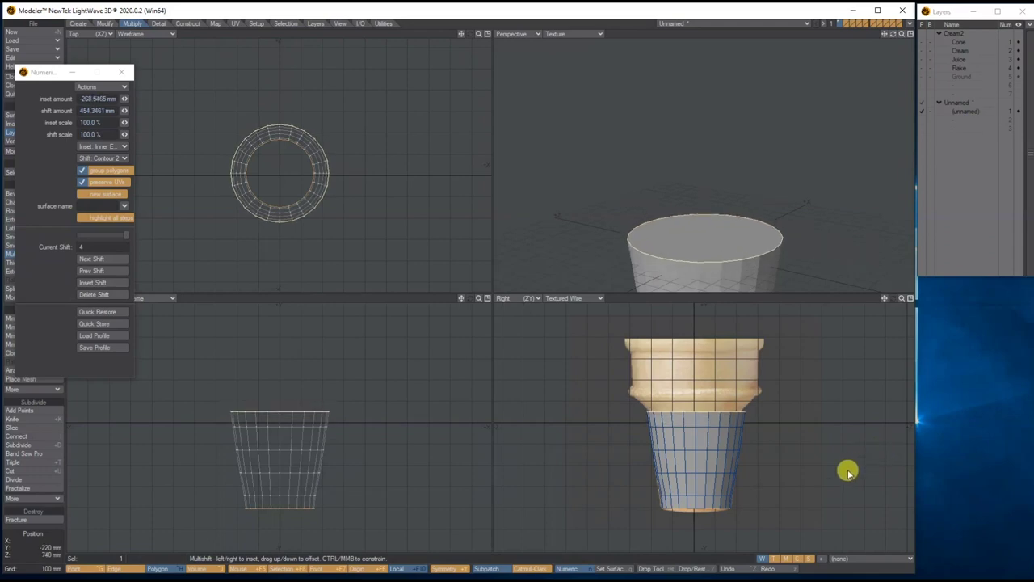
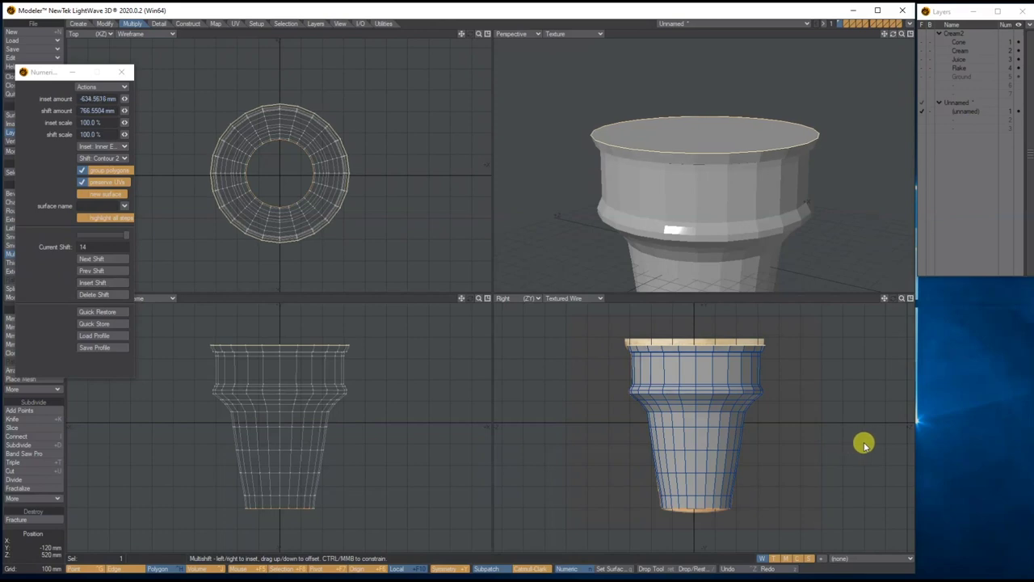
{"action": "right_click", "coordinate": [825, 461]}
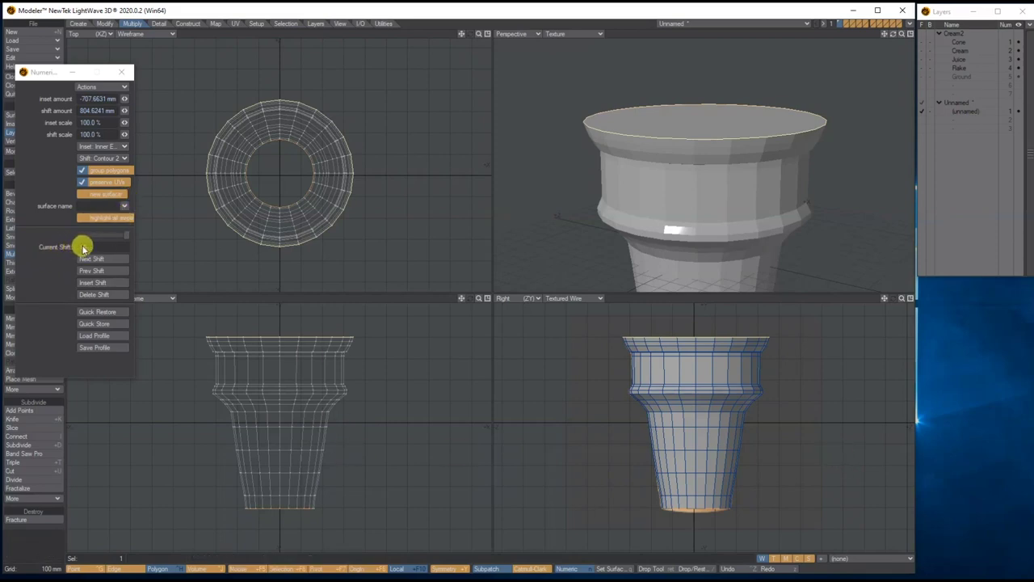
Make shift 10 the current Multishift stage and adjust its inset amount to about -515 mm.
{"action": "left_click_drag", "start_coordinate": [901, 34], "coordinate": [848, 34]}
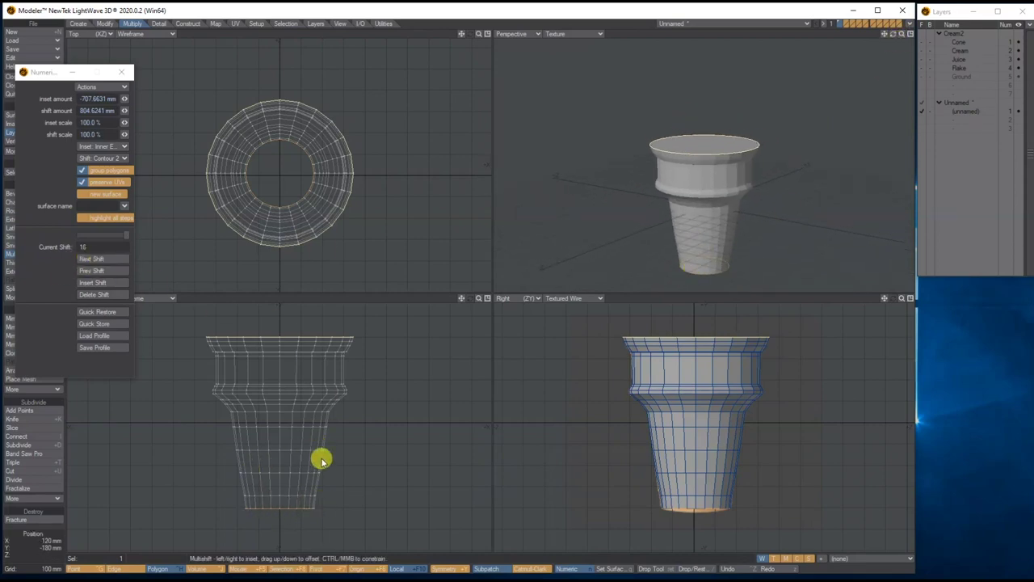
{"action": "left_click", "coordinate": [121, 234]}
{"action": "left_click_drag", "start_coordinate": [114, 235], "coordinate": [109, 236]}
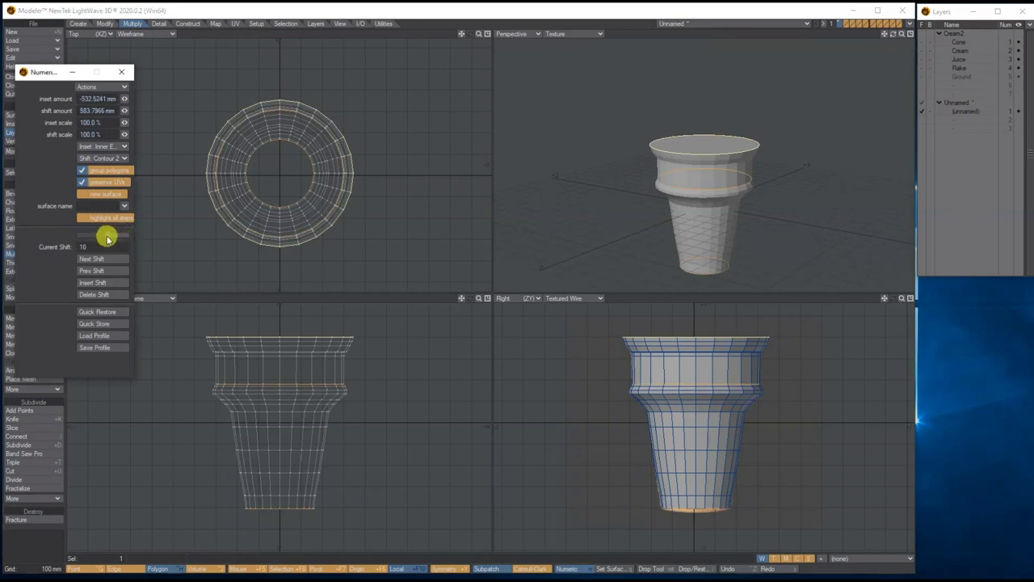
{"action": "mouse_move", "coordinate": [281, 178]}
{"action": "left_mouse_down"}
{"action": "mouse_move", "coordinate": [294, 176]}
{"action": "mouse_move", "coordinate": [261, 178]}
{"action": "left_mouse_up"}
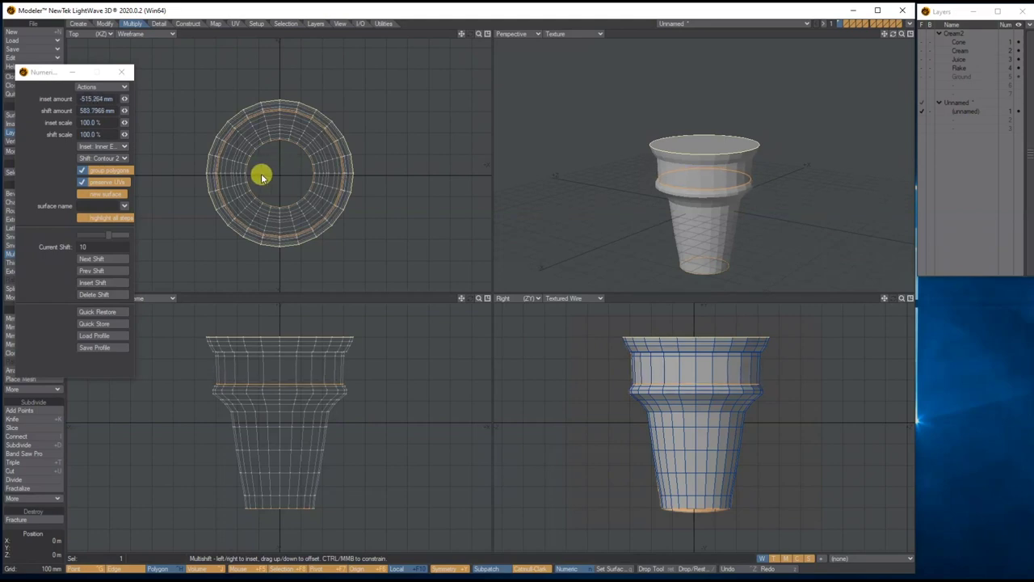
Step the current Multishift stage back through shifts 5 and 2 to shift 0 to review the profile.
{"action": "left_click", "coordinate": [99, 235]}
{"action": "left_click_drag", "start_coordinate": [95, 236], "coordinate": [92, 234]}
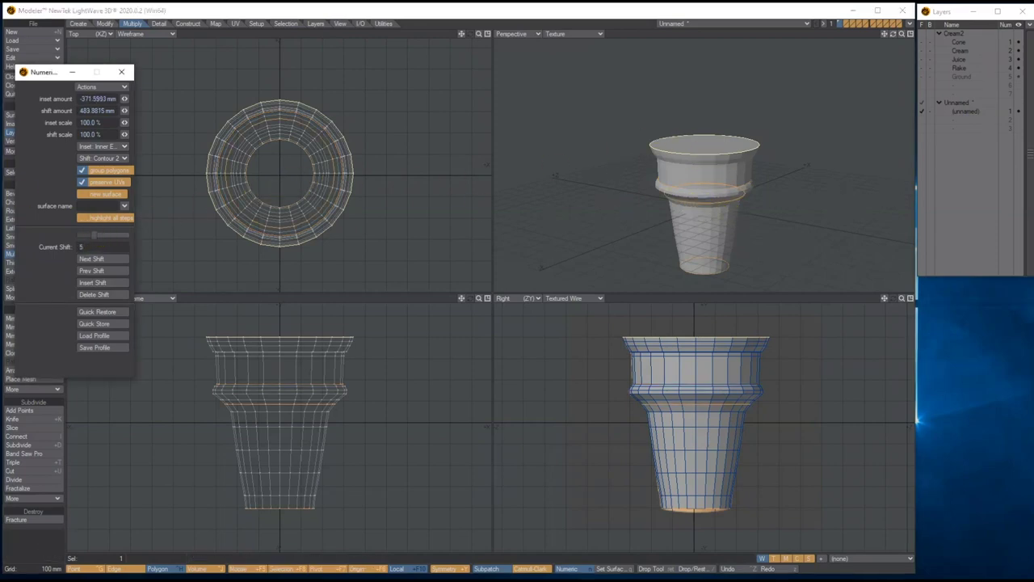
{"action": "left_click", "coordinate": [87, 235]}
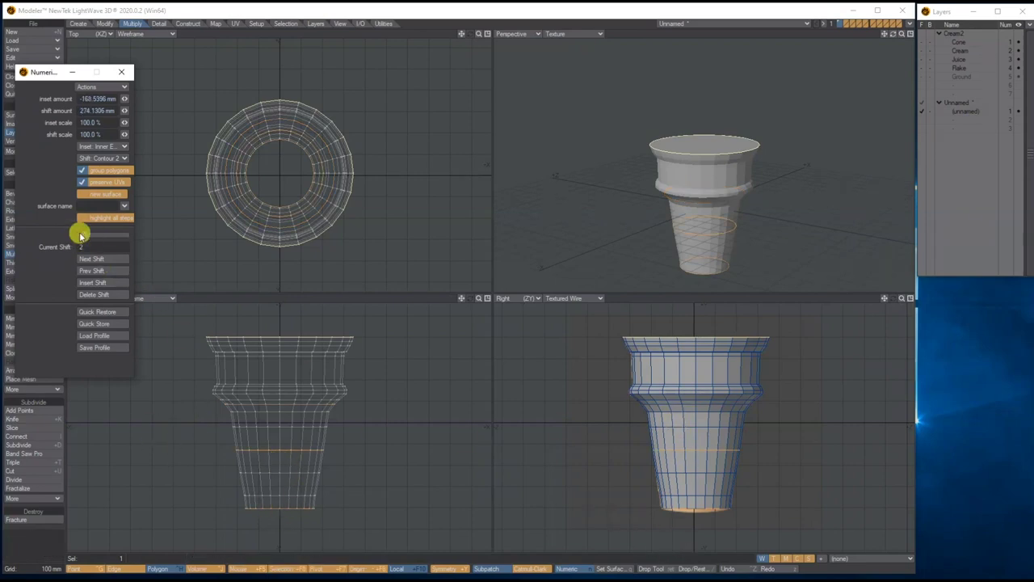
{"action": "left_click_drag", "start_coordinate": [69, 234], "coordinate": [60, 235]}
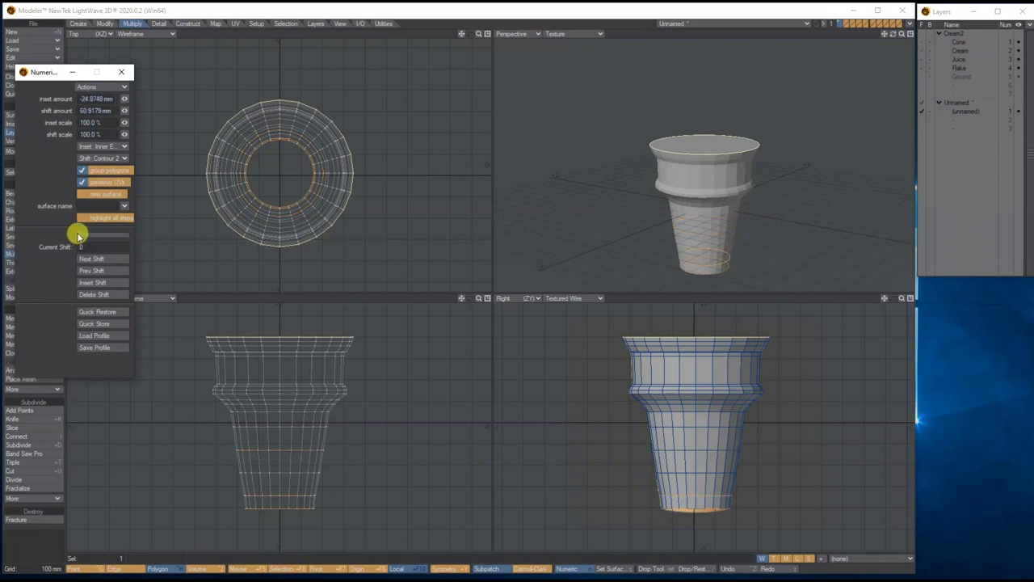
Adjust shift 0 of the Multishift to an inset of about -22 mm and a shift of about 69 mm.
{"action": "left_click_drag", "start_coordinate": [283, 487], "coordinate": [279, 488]}
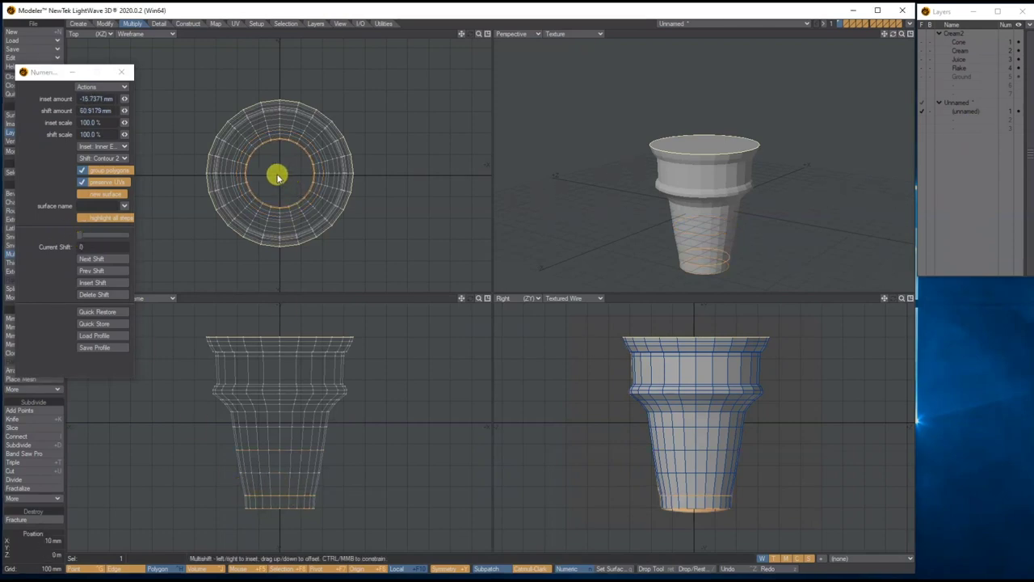
{"action": "mouse_move", "coordinate": [277, 176]}
{"action": "left_mouse_down"}
{"action": "mouse_move", "coordinate": [295, 171]}
{"action": "mouse_move", "coordinate": [283, 179]}
{"action": "left_mouse_up"}
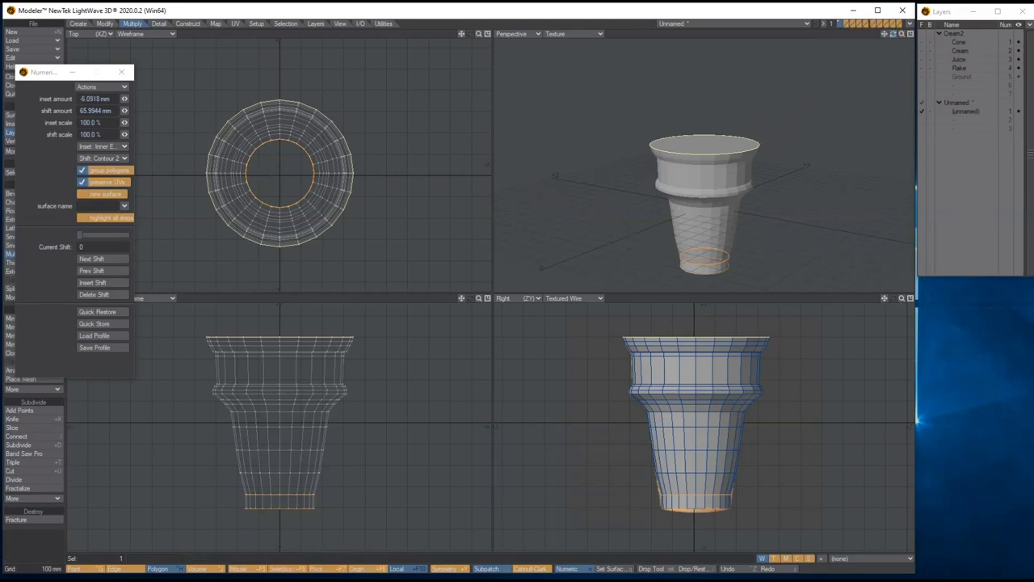
{"action": "left_click_drag", "start_coordinate": [893, 34], "coordinate": [887, 16]}
{"action": "left_click_drag", "start_coordinate": [266, 484], "coordinate": [277, 484]}
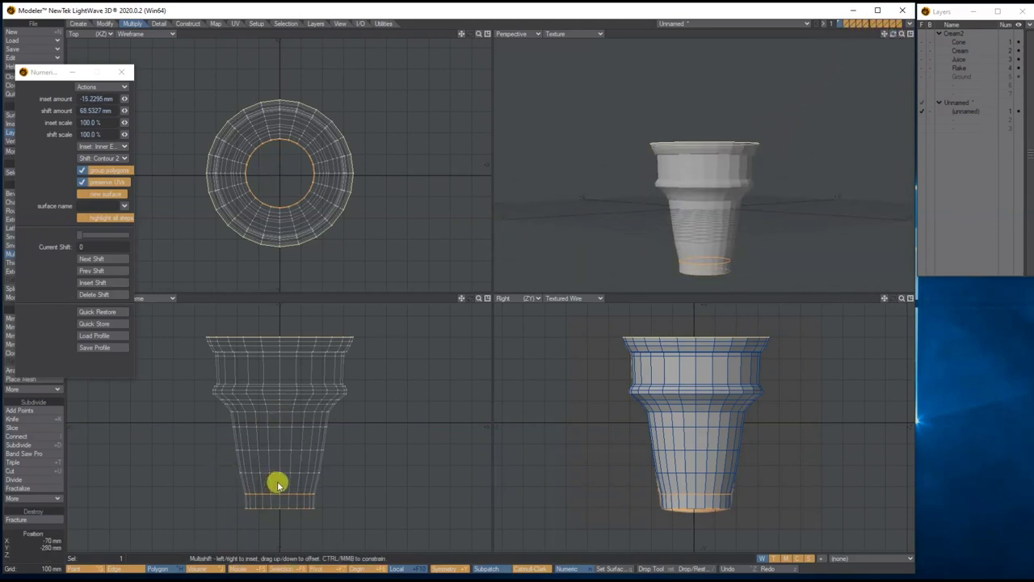
Step the current Multishift stage up through shift 8 to shift 15 to review the profile.
{"action": "left_click", "coordinate": [99, 233]}
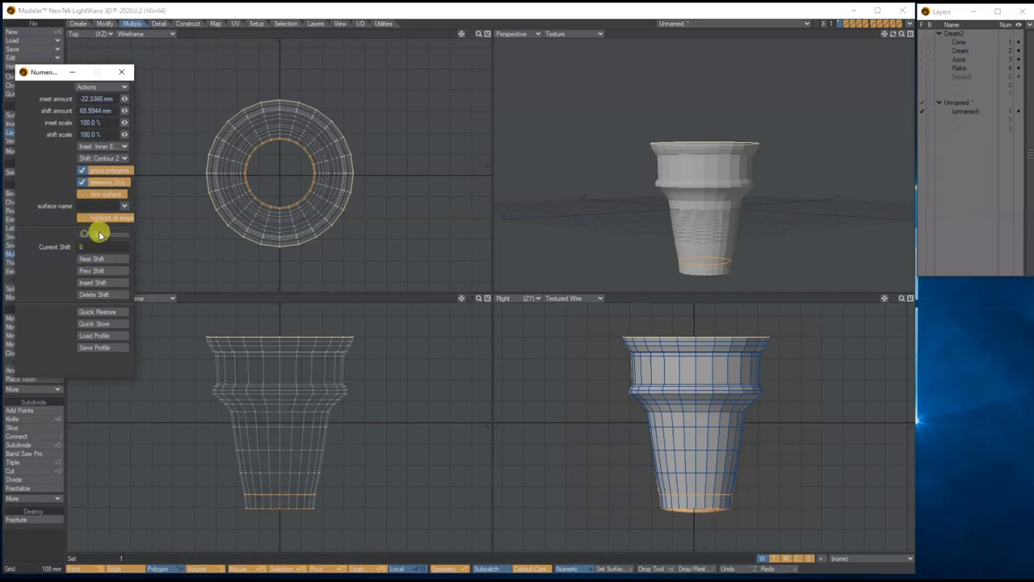
{"action": "left_click", "coordinate": [105, 234]}
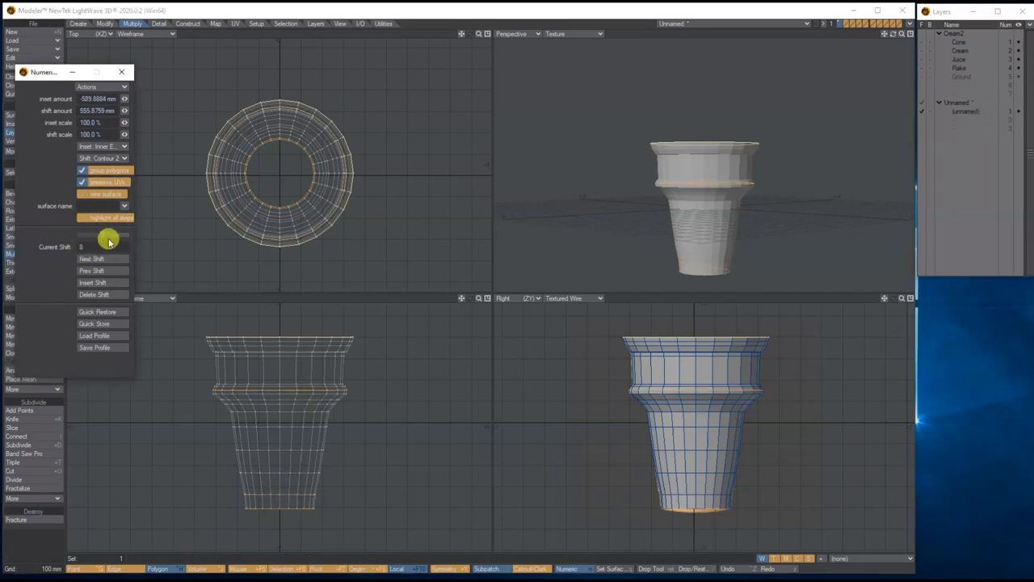
{"action": "left_click_drag", "start_coordinate": [105, 233], "coordinate": [122, 232]}
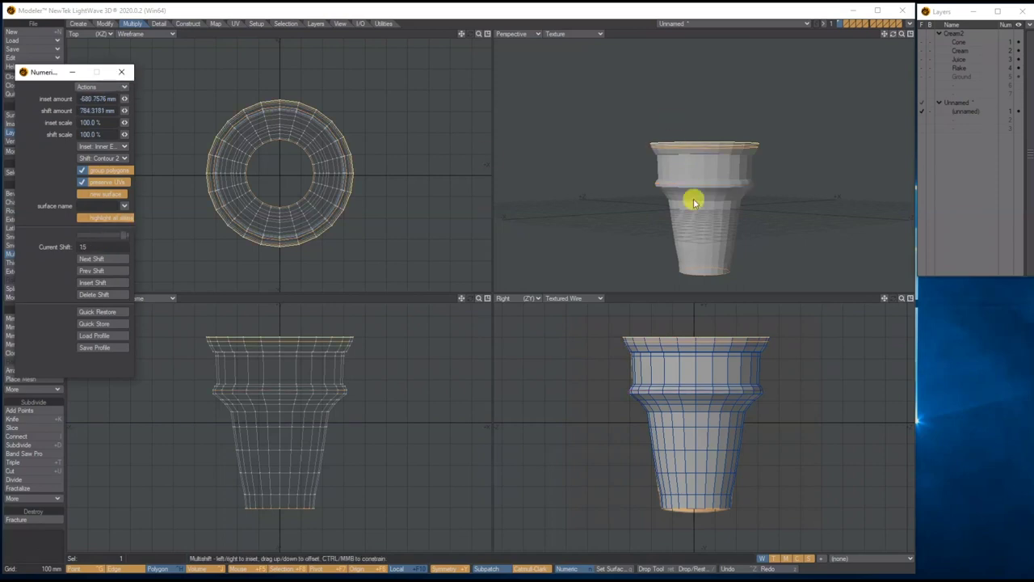
Finish the Multishift and delete the polygon capping the cone's top.
{"action": "left_click", "coordinate": [122, 71]}
{"action": "key", "text": "space"}
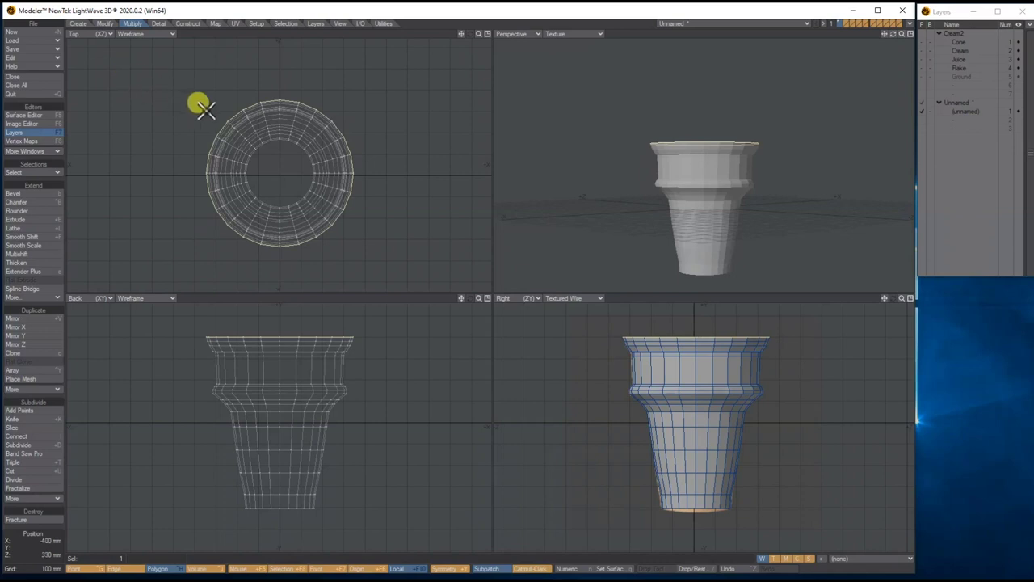
{"action": "left_click_drag", "start_coordinate": [891, 35], "coordinate": [880, 113]}
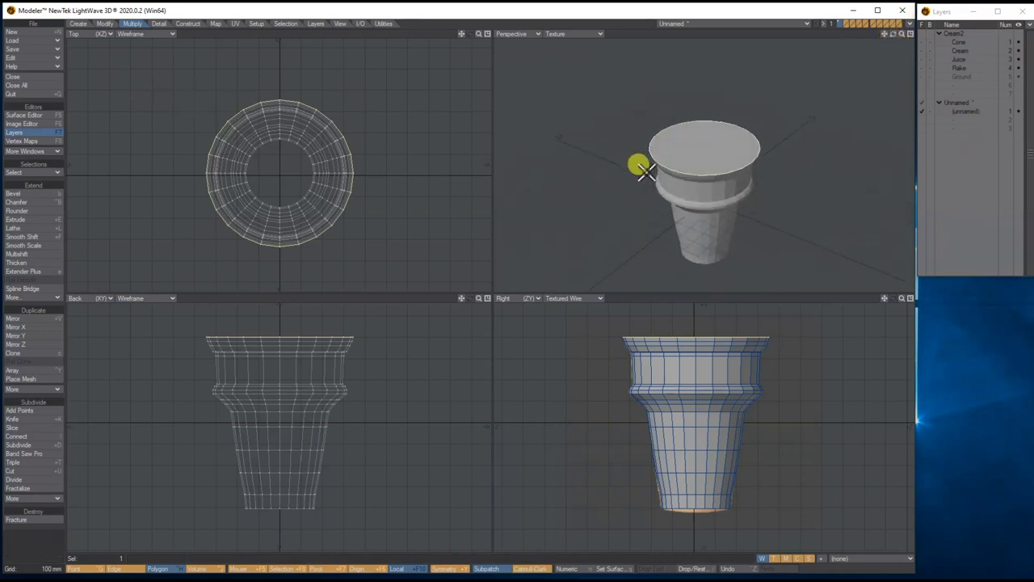
{"action": "key", "text": "Delete"}
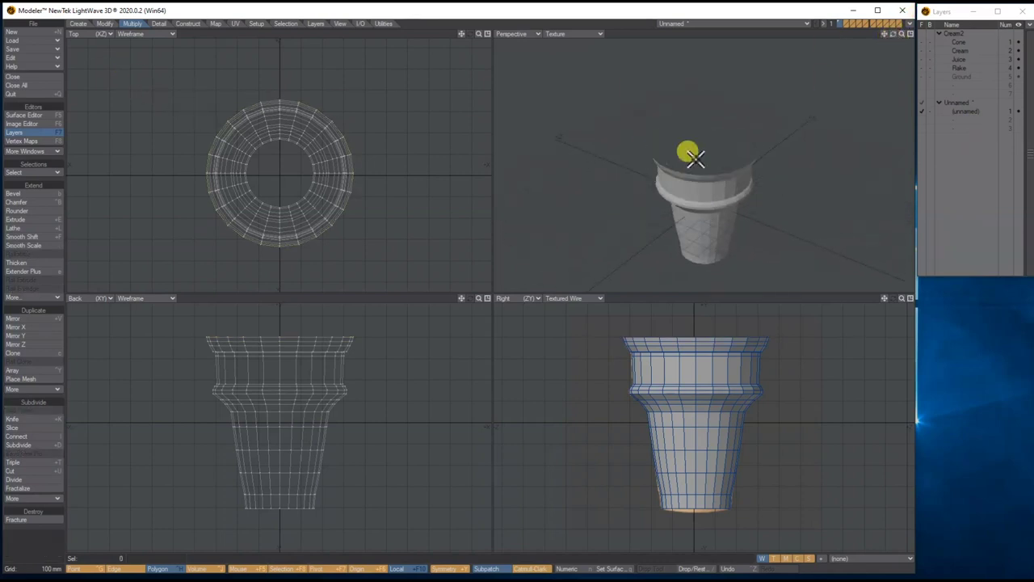
{"action": "left_click_drag", "start_coordinate": [892, 34], "coordinate": [803, 32]}
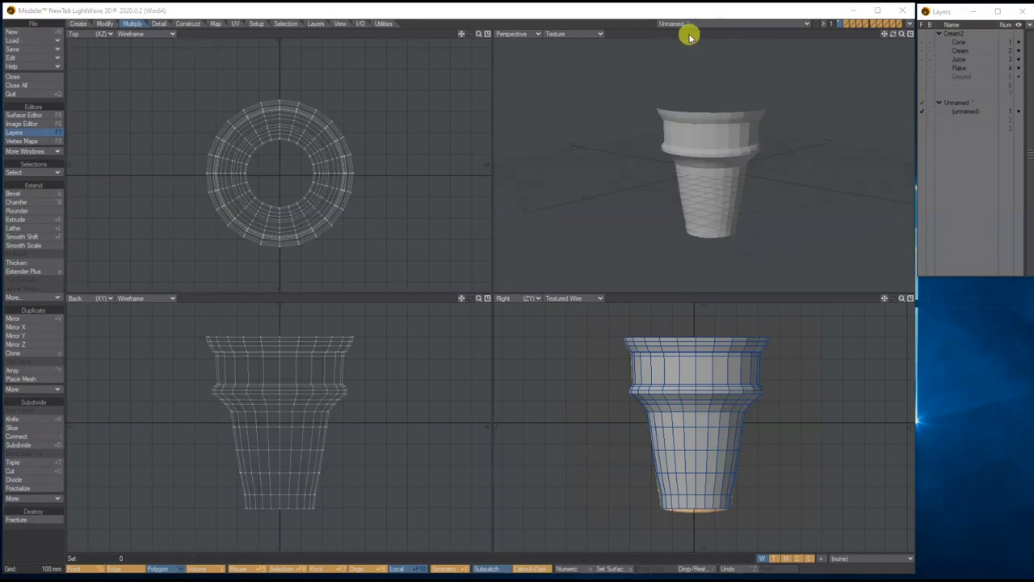
Set the perspective view's render style to Textured Wire and frame the open cone.
{"action": "left_click", "coordinate": [582, 34]}
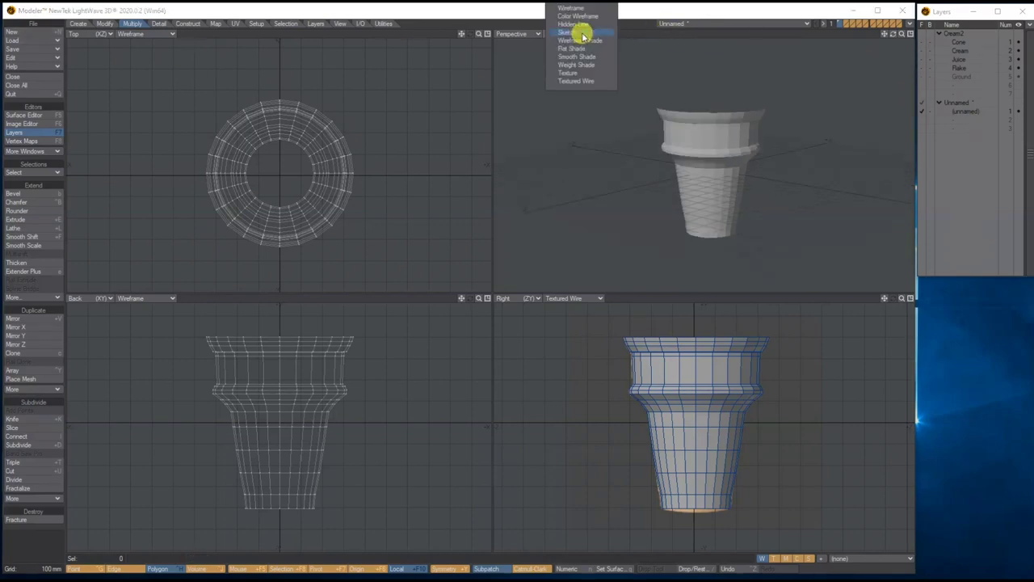
{"action": "left_click", "coordinate": [590, 81]}
{"action": "mouse_move", "coordinate": [901, 34]}
{"action": "left_mouse_down"}
{"action": "mouse_move", "coordinate": [878, 34]}
{"action": "mouse_move", "coordinate": [899, 49]}
{"action": "left_mouse_up"}
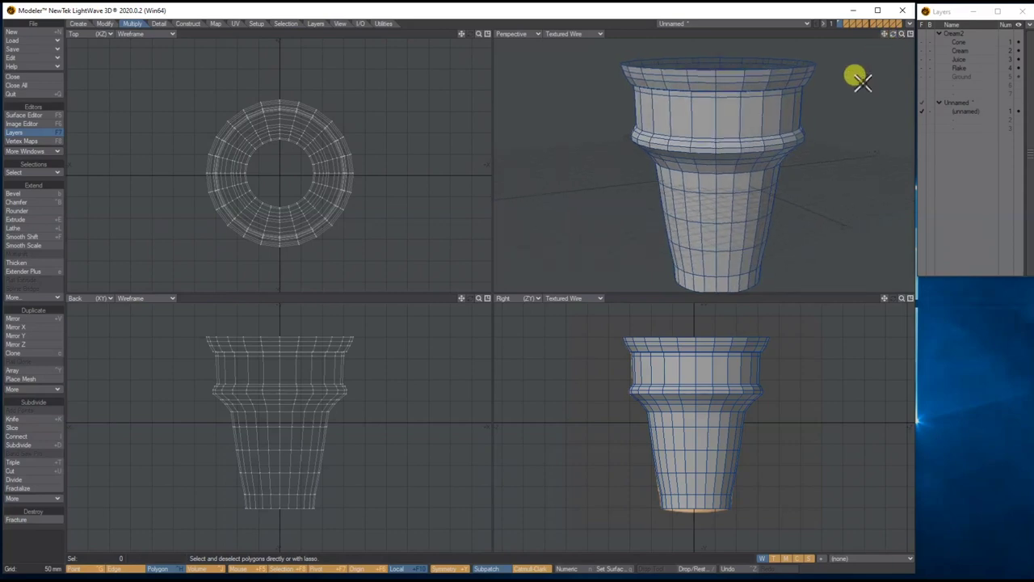
{"action": "mouse_move", "coordinate": [883, 34]}
{"action": "left_mouse_down"}
{"action": "mouse_move", "coordinate": [869, 25]}
{"action": "mouse_move", "coordinate": [894, 35]}
{"action": "left_mouse_up"}
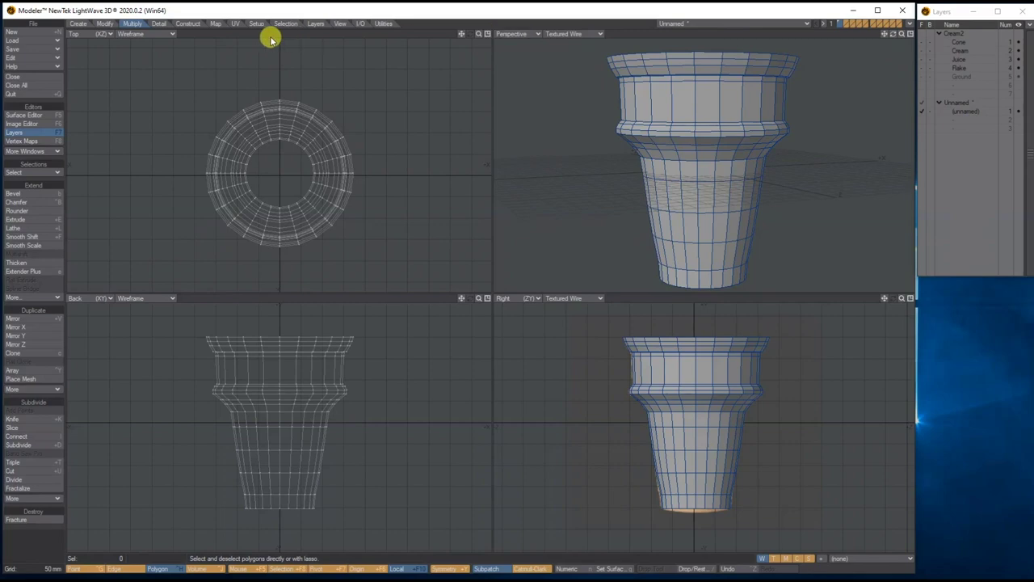
View the Cone.png reference at full size through the Image Editor to examine its waffle pattern.
{"action": "left_click", "coordinate": [31, 124]}
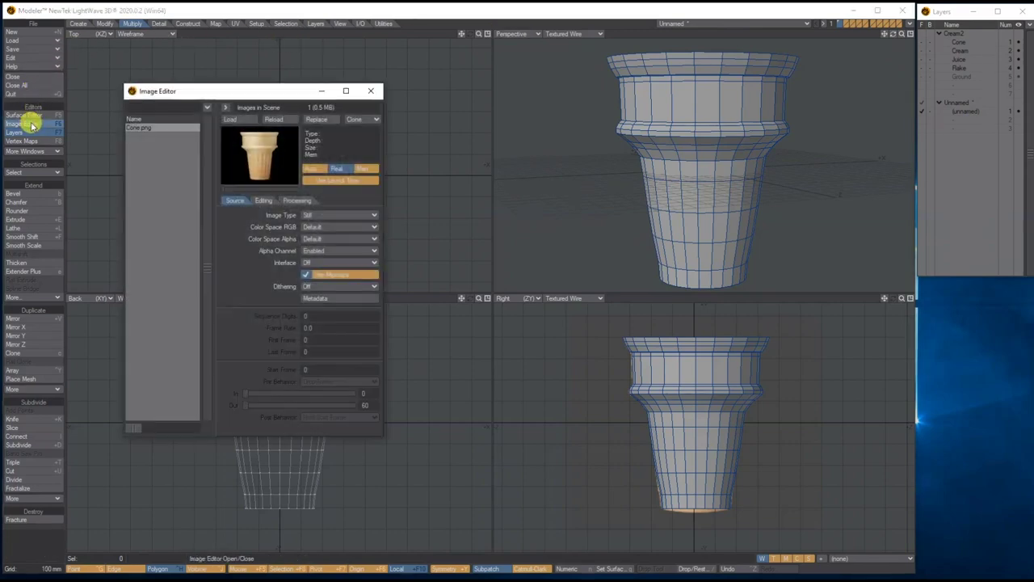
{"action": "double_click", "coordinate": [250, 143]}
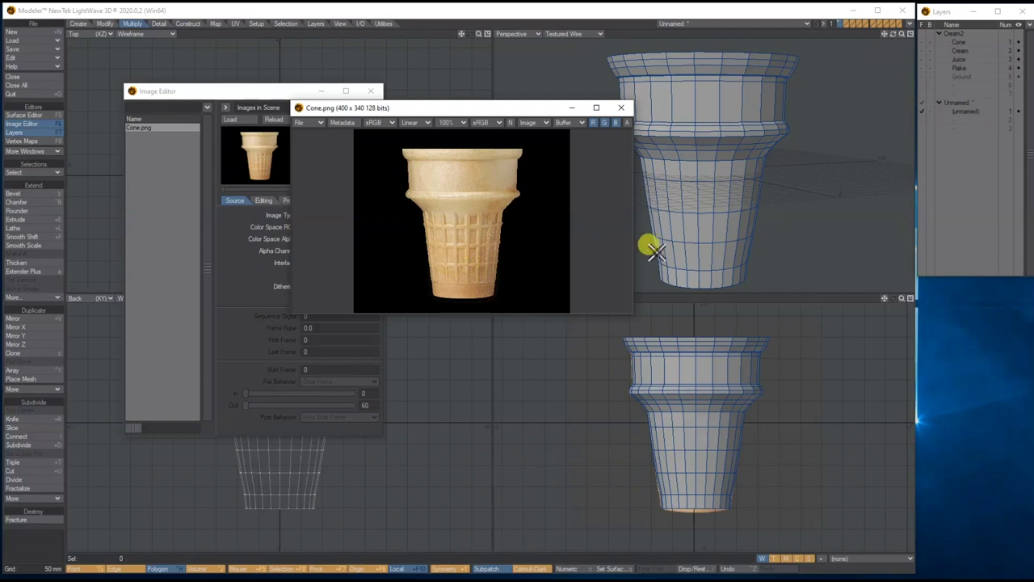
{"action": "left_click", "coordinate": [624, 108]}
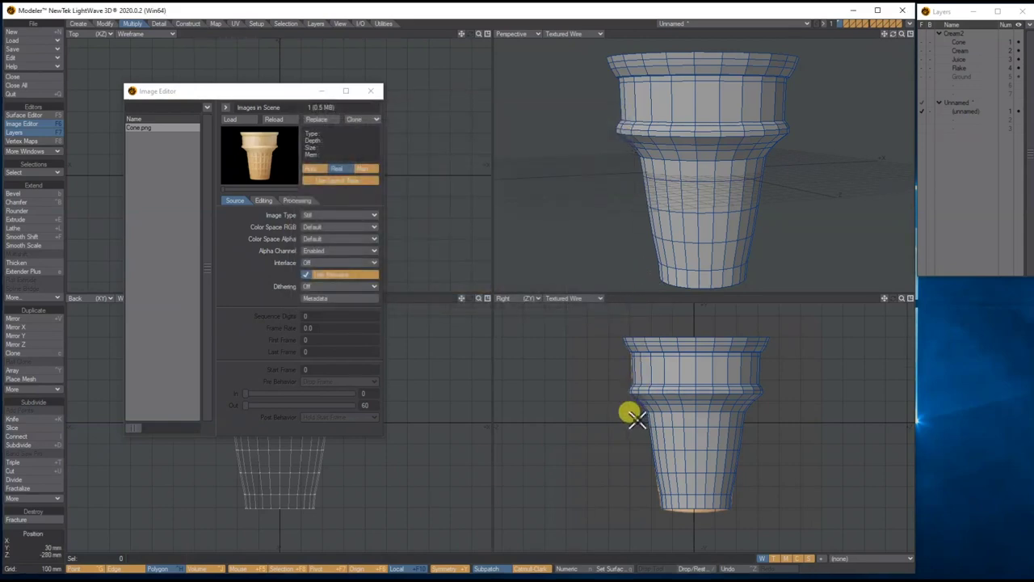
Select the polygons all around the cone's tapered lower section, leaving out the narrow base band.
{"action": "mouse_move", "coordinate": [661, 412]}
{"action": "right_mouse_down"}
{"action": "mouse_move", "coordinate": [757, 415]}
{"action": "mouse_move", "coordinate": [766, 491]}
{"action": "mouse_move", "coordinate": [732, 498]}
{"action": "mouse_move", "coordinate": [635, 485]}
{"action": "mouse_move", "coordinate": [630, 415]}
{"action": "mouse_move", "coordinate": [638, 420]}
{"action": "right_mouse_up"}
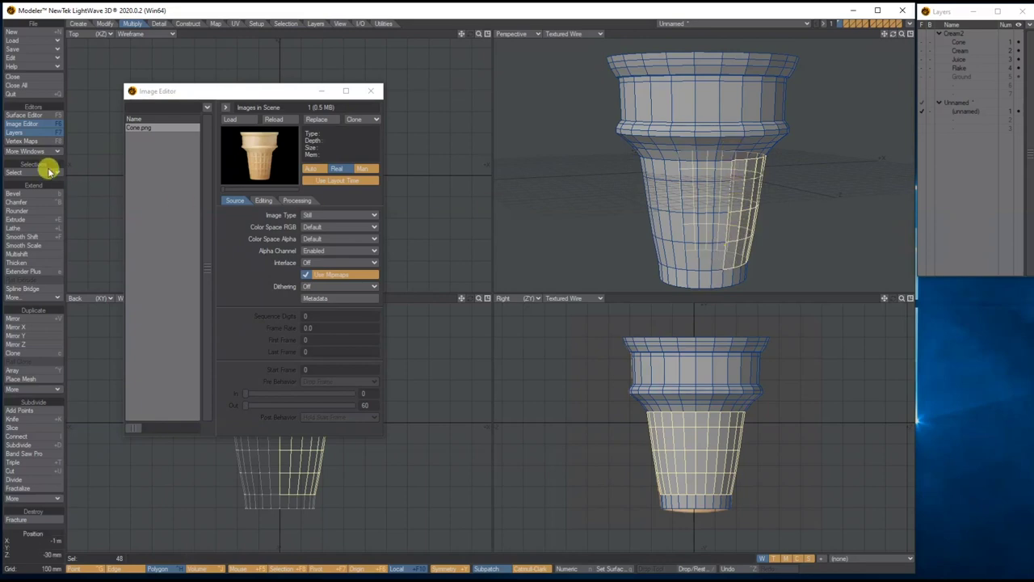
{"action": "left_click", "coordinate": [24, 170]}
{"action": "left_click", "coordinate": [24, 173]}
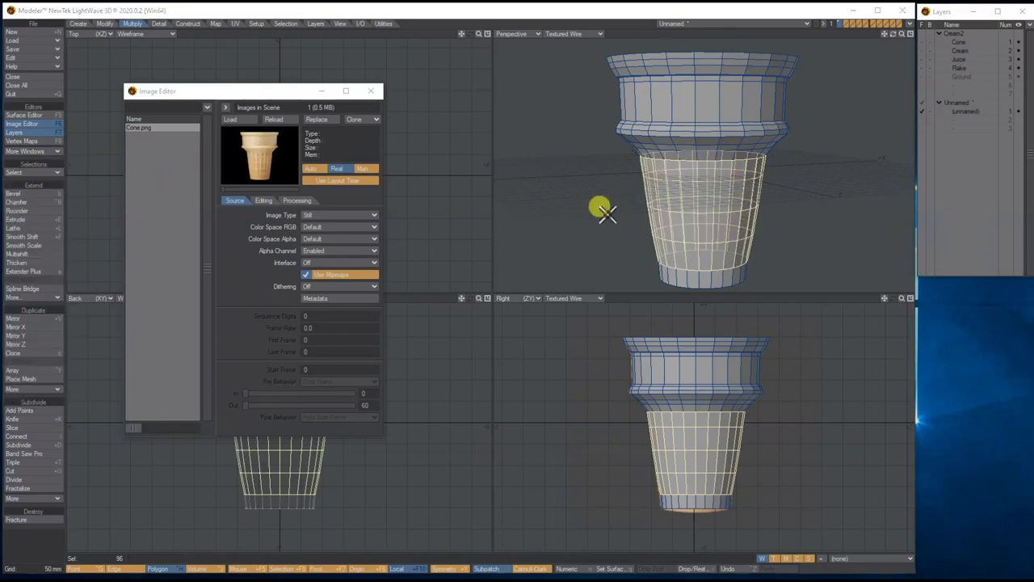
Check the waffle grid in Cone.png and bevel the selected polygons with no shift and an inset of about 4 mm.
{"action": "left_click_drag", "start_coordinate": [903, 37], "coordinate": [690, 122]}
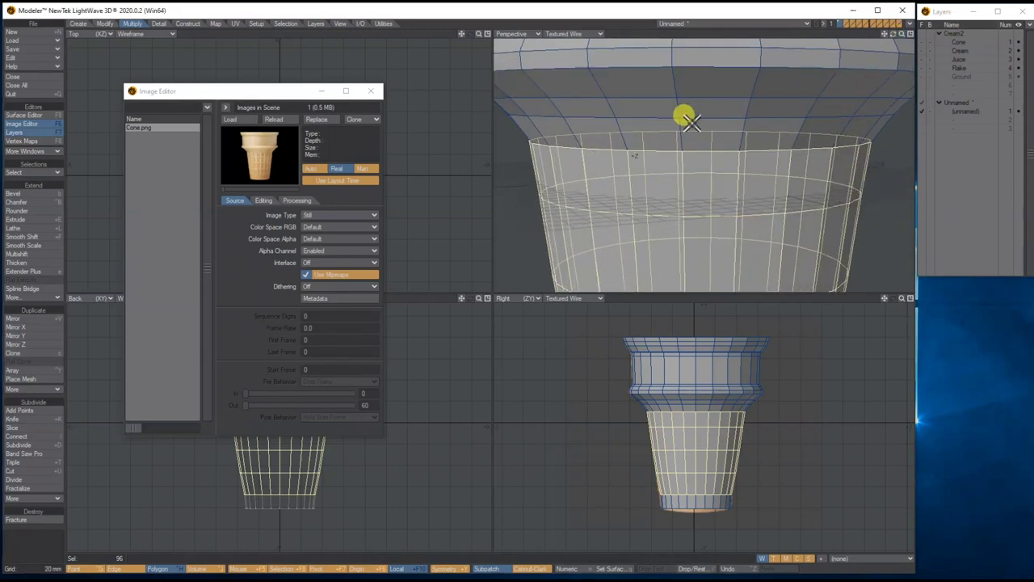
{"action": "double_click", "coordinate": [254, 157]}
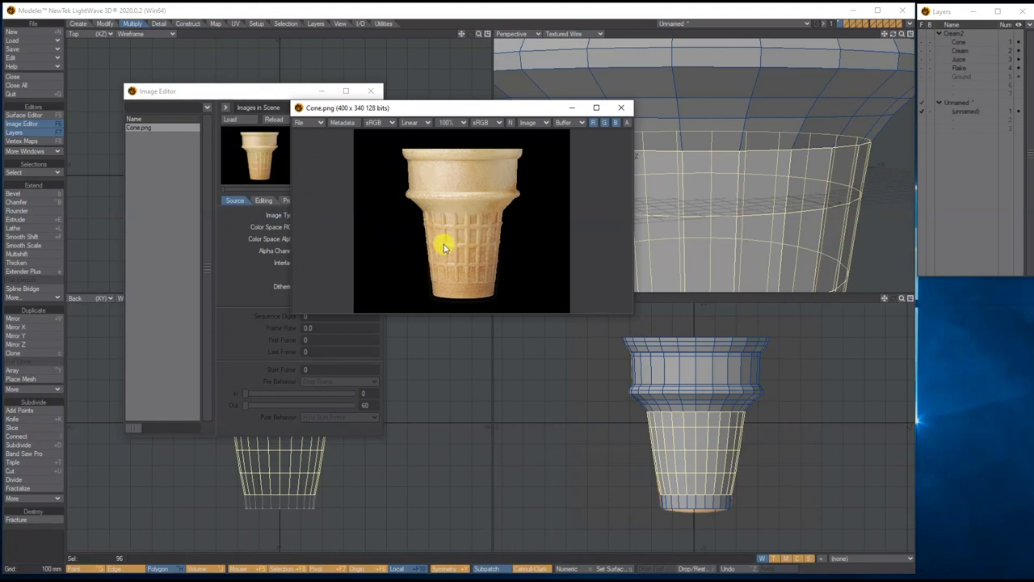
{"action": "left_click", "coordinate": [621, 108]}
{"action": "left_click", "coordinate": [46, 196]}
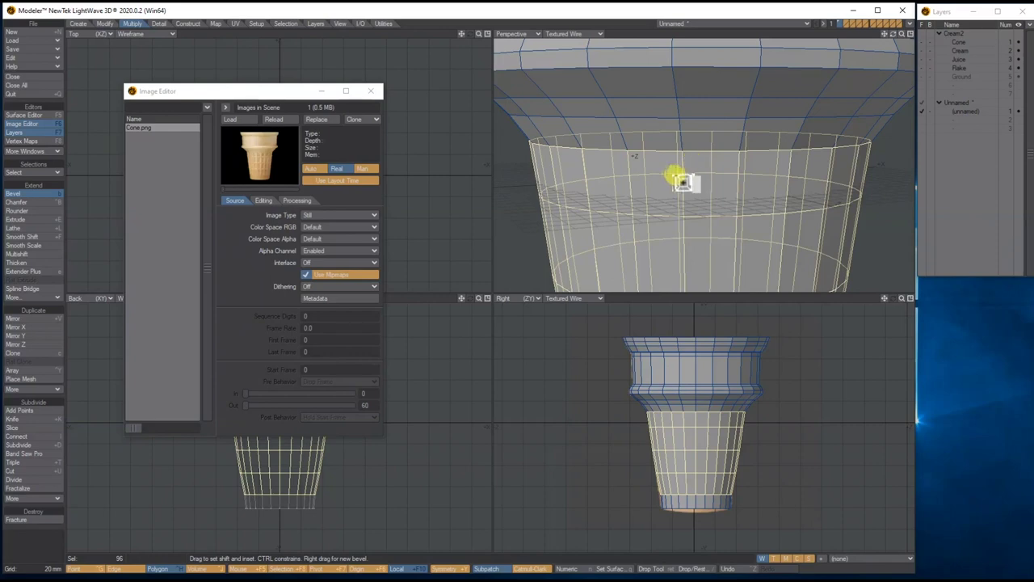
{"action": "left_click_drag", "start_coordinate": [670, 181], "coordinate": [669, 184]}
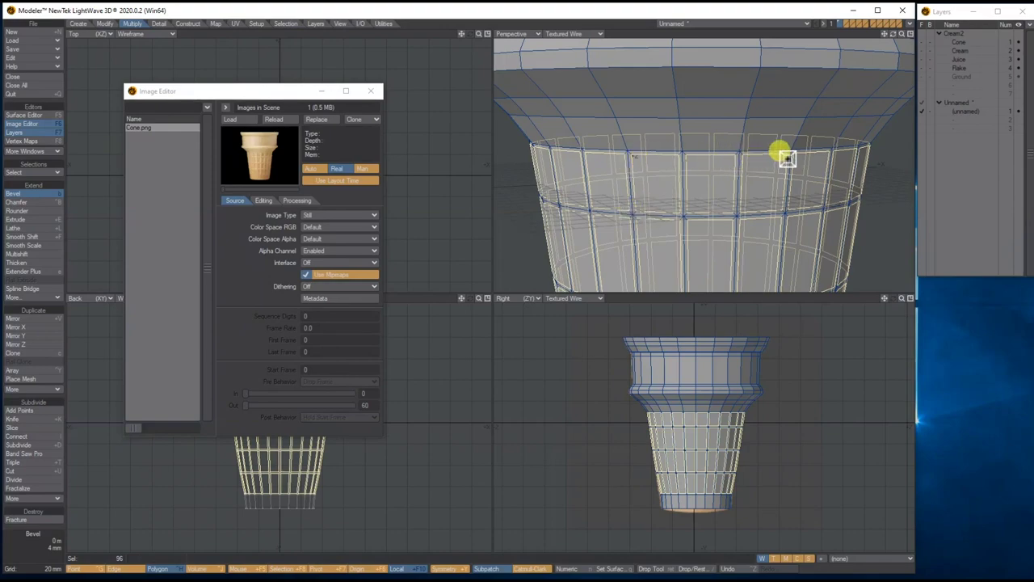
Bevel the waffle panels inward to recess them, and add another bevel with a shift of about -1 mm and an inset of about 5 mm.
{"action": "mouse_move", "coordinate": [892, 34]}
{"action": "left_mouse_down"}
{"action": "mouse_move", "coordinate": [901, 36]}
{"action": "mouse_move", "coordinate": [894, 31]}
{"action": "left_mouse_up"}
{"action": "left_click_drag", "start_coordinate": [892, 68], "coordinate": [893, 74]}
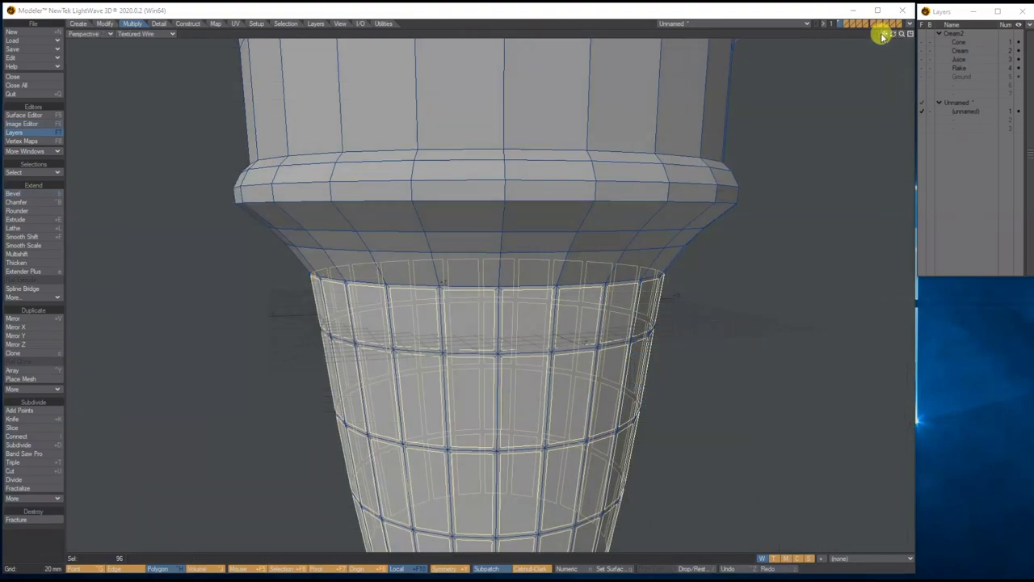
{"action": "left_click_drag", "start_coordinate": [880, 32], "coordinate": [937, 34]}
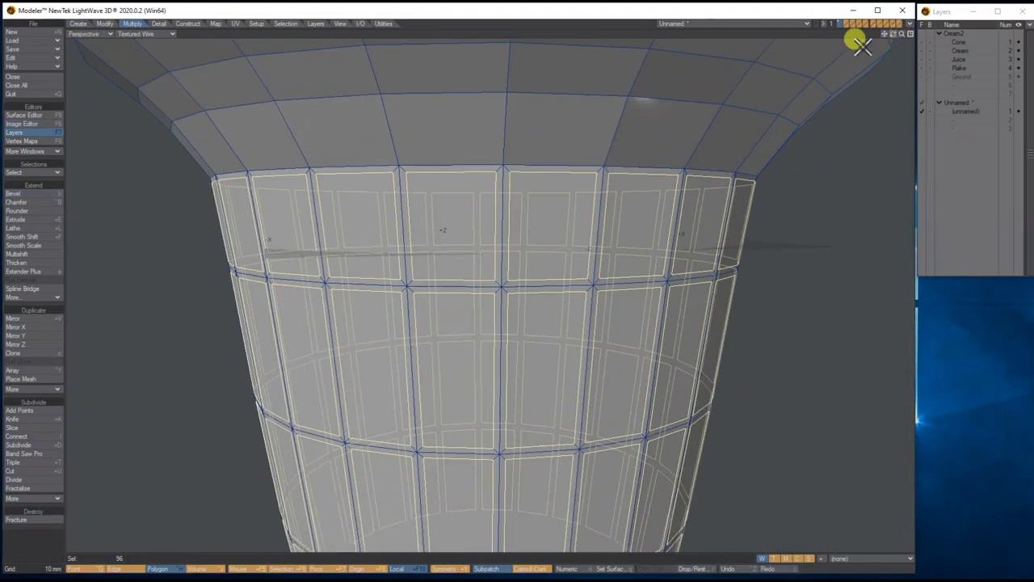
{"action": "left_click", "coordinate": [34, 197]}
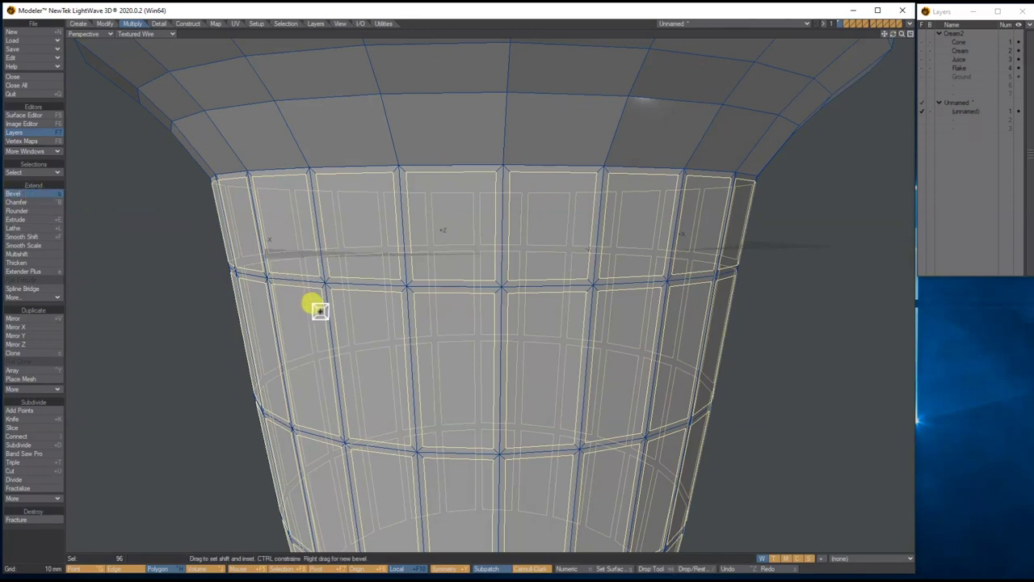
{"action": "left_click_drag", "start_coordinate": [320, 310], "coordinate": [320, 317]}
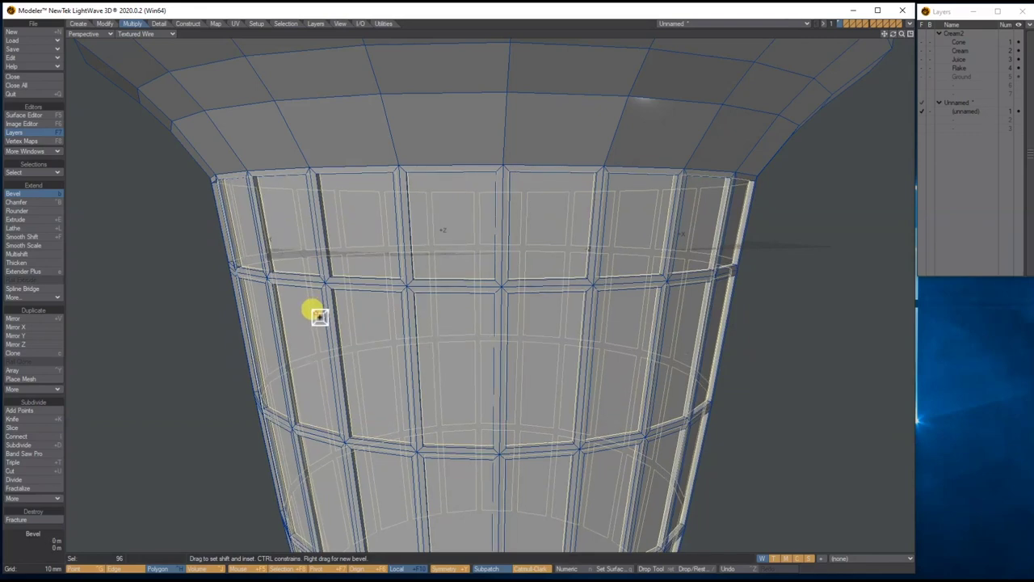
{"action": "left_click_drag", "start_coordinate": [320, 316], "coordinate": [312, 318]}
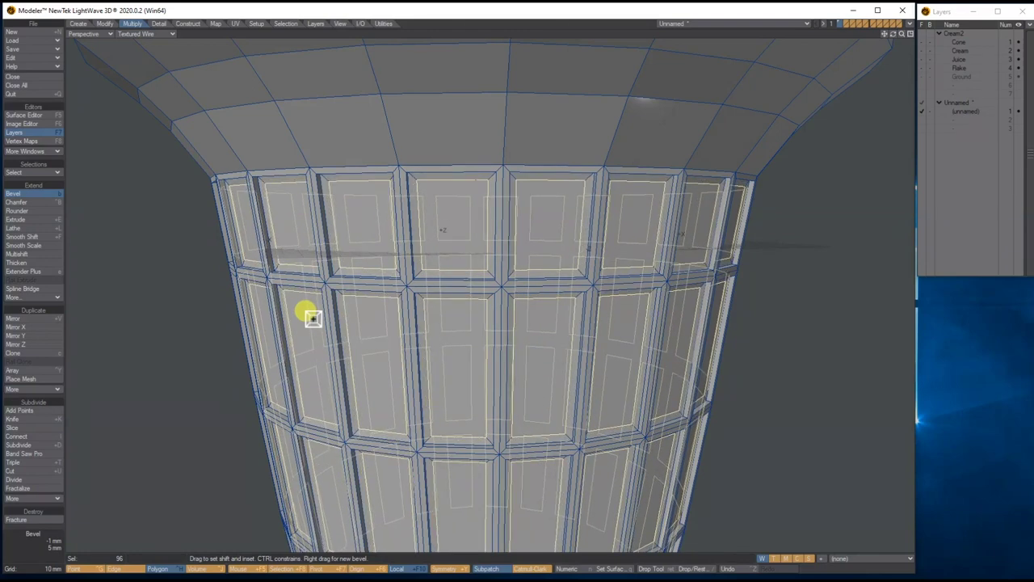
Drop the Bevel tool and deselect all the waffle panels.
{"action": "left_click_drag", "start_coordinate": [901, 34], "coordinate": [832, 34]}
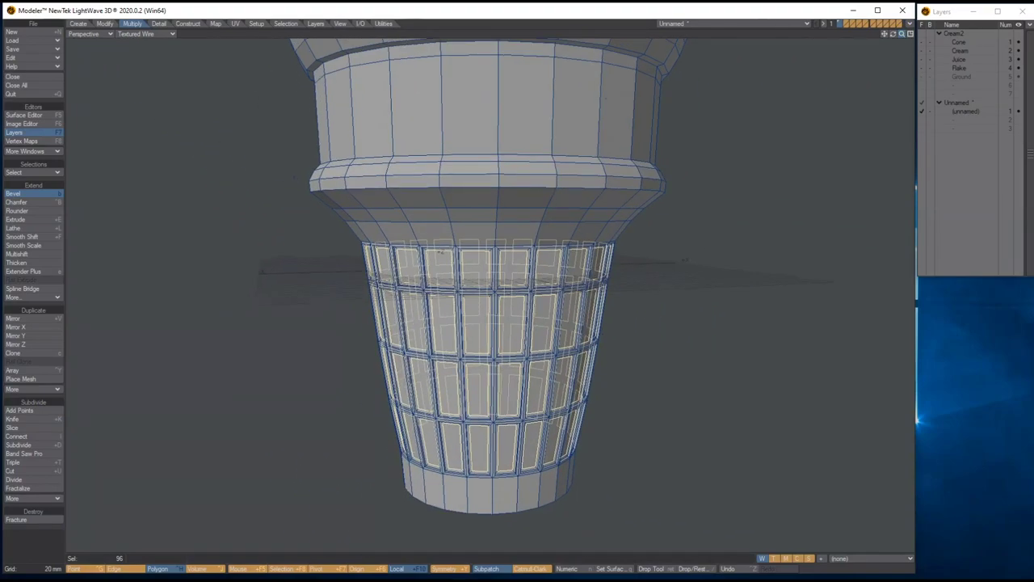
{"action": "mouse_move", "coordinate": [892, 34]}
{"action": "left_mouse_down"}
{"action": "mouse_move", "coordinate": [892, 10]}
{"action": "mouse_move", "coordinate": [898, 34]}
{"action": "mouse_move", "coordinate": [887, 37]}
{"action": "left_mouse_up"}
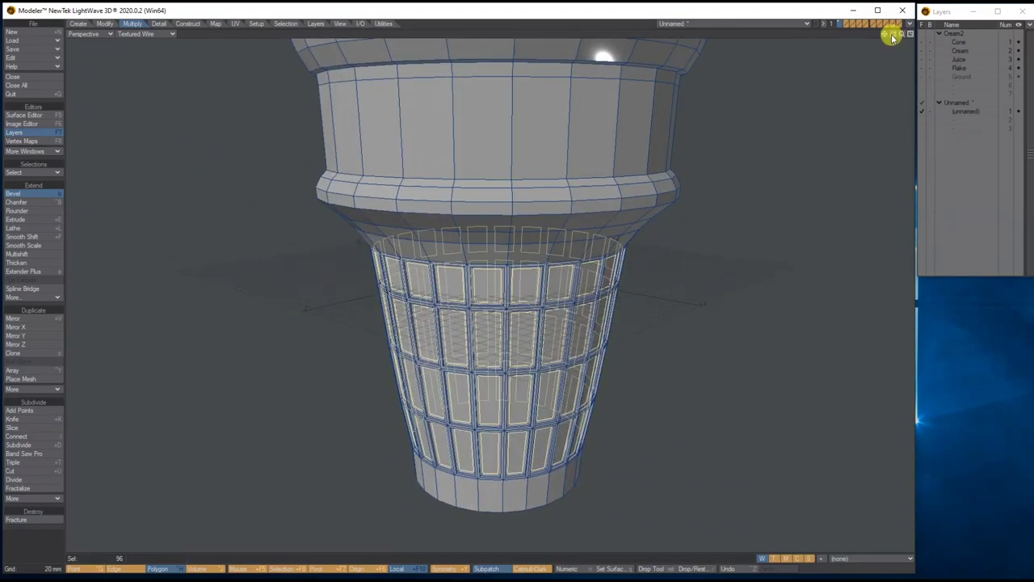
{"action": "key", "text": "slash"}
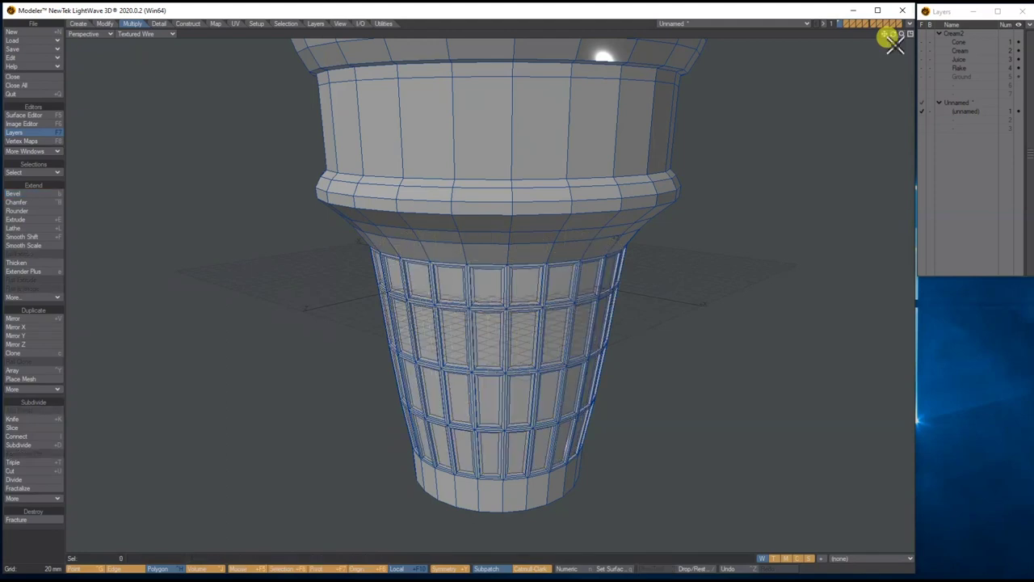
Examine the recessed waffle panels in Texture style and restore the four-view layout with the perspective in Textured Wire.
{"action": "left_click_drag", "start_coordinate": [902, 37], "coordinate": [898, 41]}
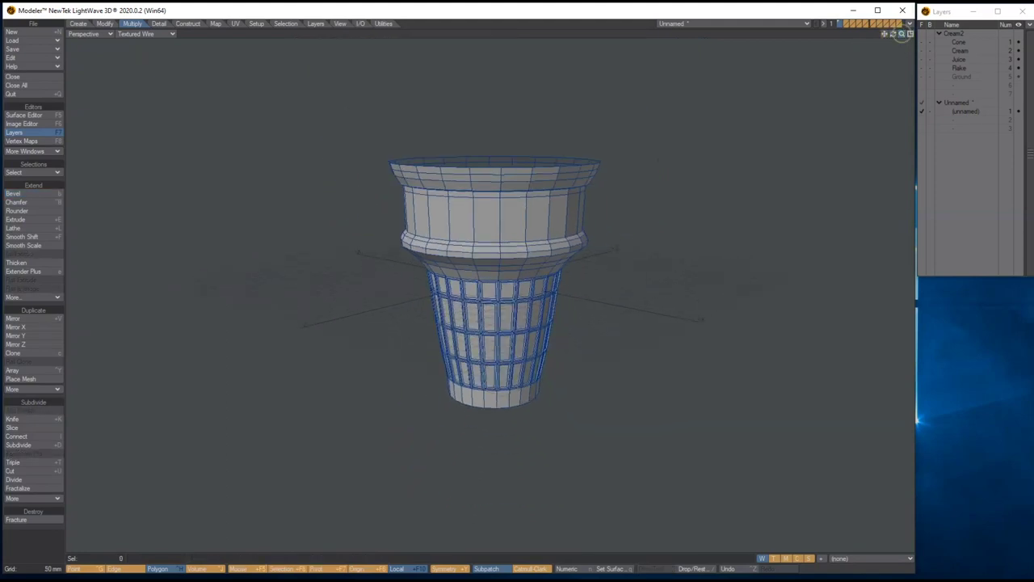
{"action": "left_click", "coordinate": [158, 35]}
{"action": "left_click", "coordinate": [160, 63]}
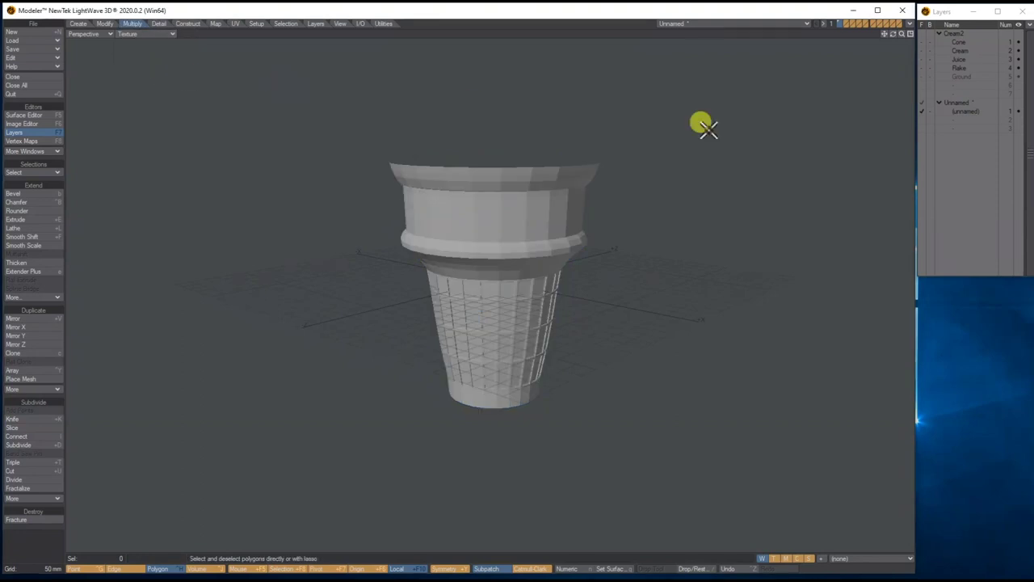
{"action": "mouse_move", "coordinate": [893, 38]}
{"action": "left_mouse_down"}
{"action": "mouse_move", "coordinate": [871, 22]}
{"action": "mouse_move", "coordinate": [901, 42]}
{"action": "left_mouse_up"}
{"action": "left_click", "coordinate": [910, 34]}
{"action": "left_click", "coordinate": [557, 33]}
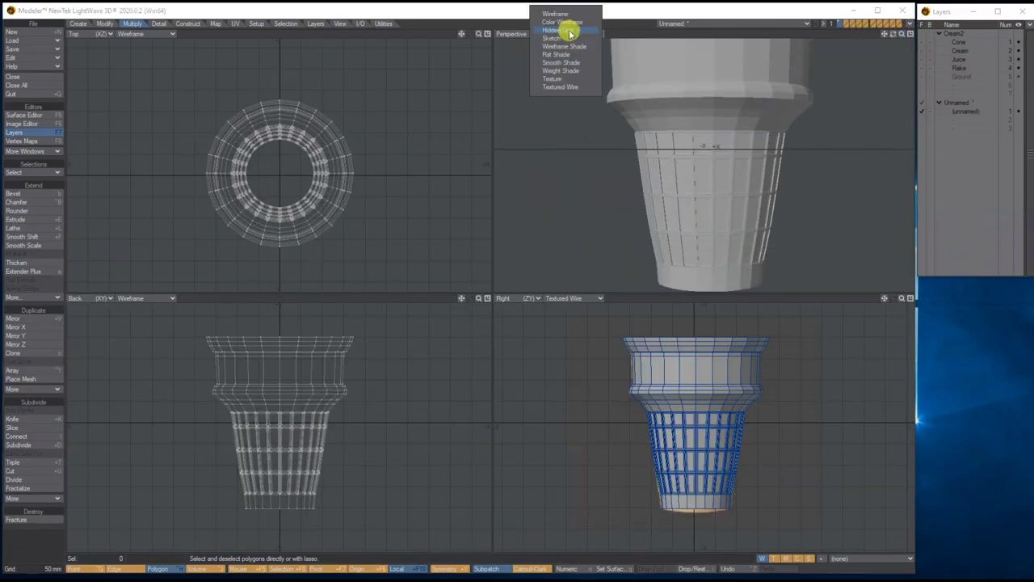
{"action": "left_click", "coordinate": [558, 86]}
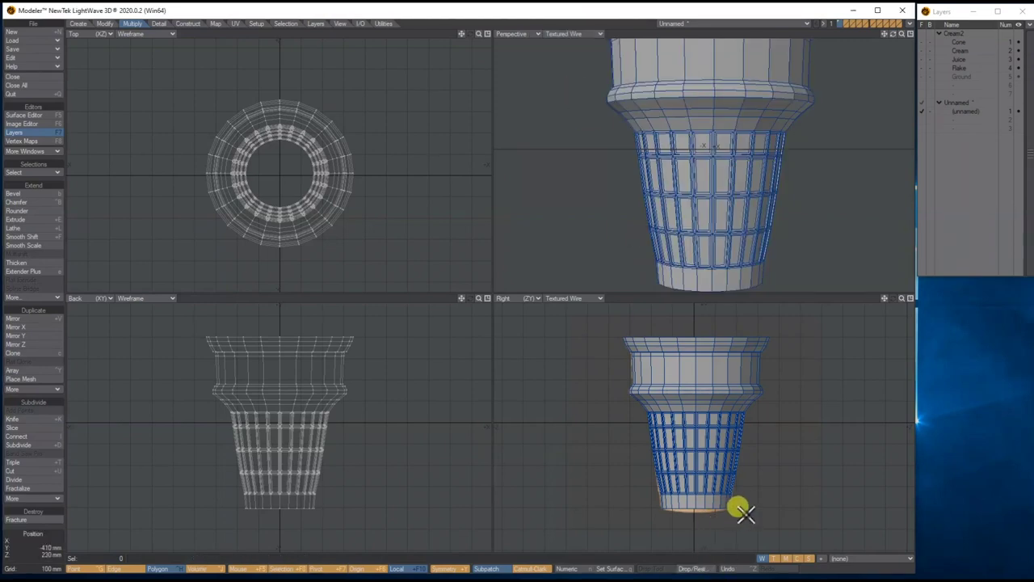
Select the ring of points at the cone's open base and make a polygon from them to close it.
{"action": "left_click", "coordinate": [81, 568]}
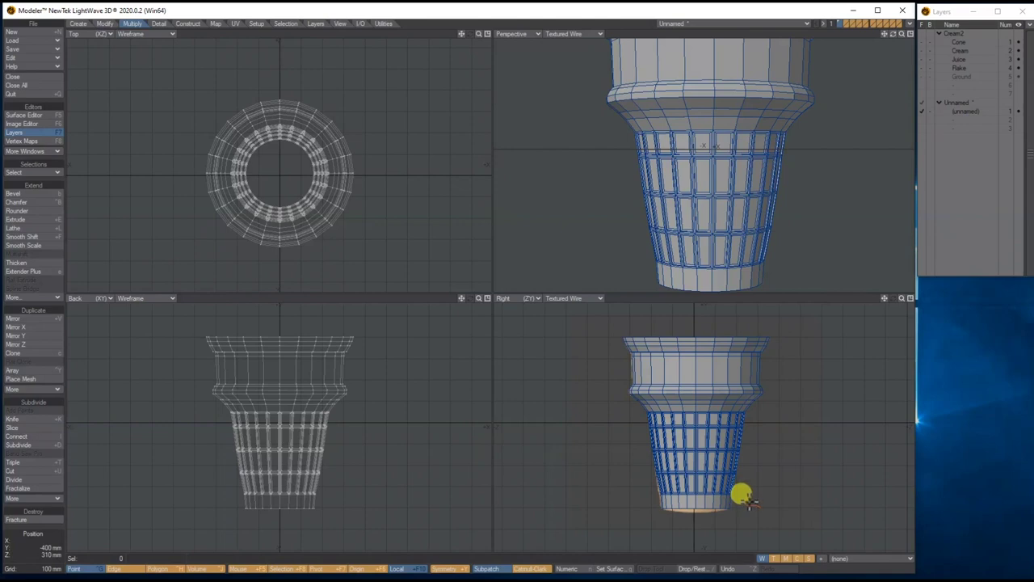
{"action": "left_click_drag", "start_coordinate": [640, 511], "coordinate": [746, 496]}
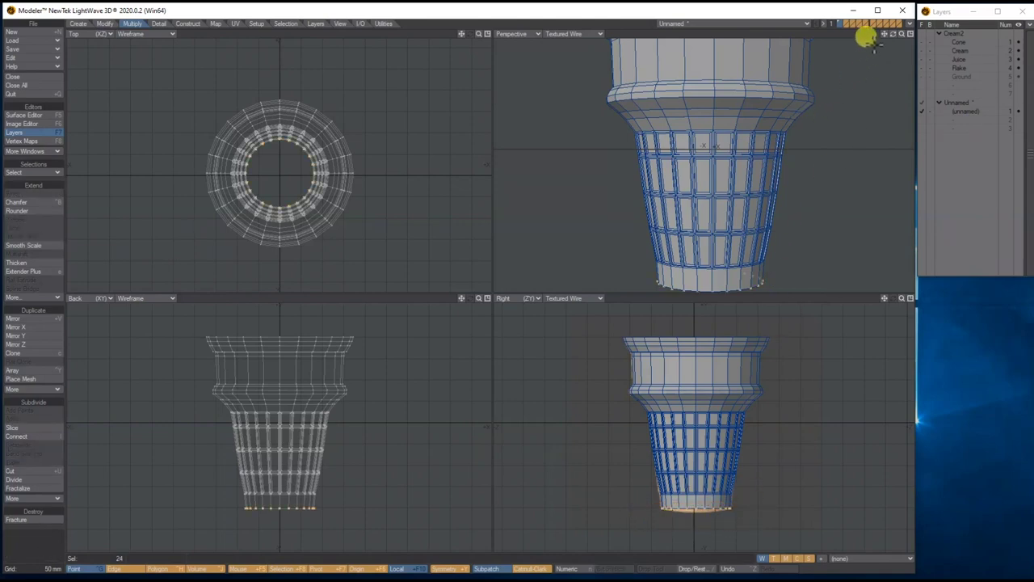
{"action": "left_click_drag", "start_coordinate": [896, 35], "coordinate": [896, 66]}
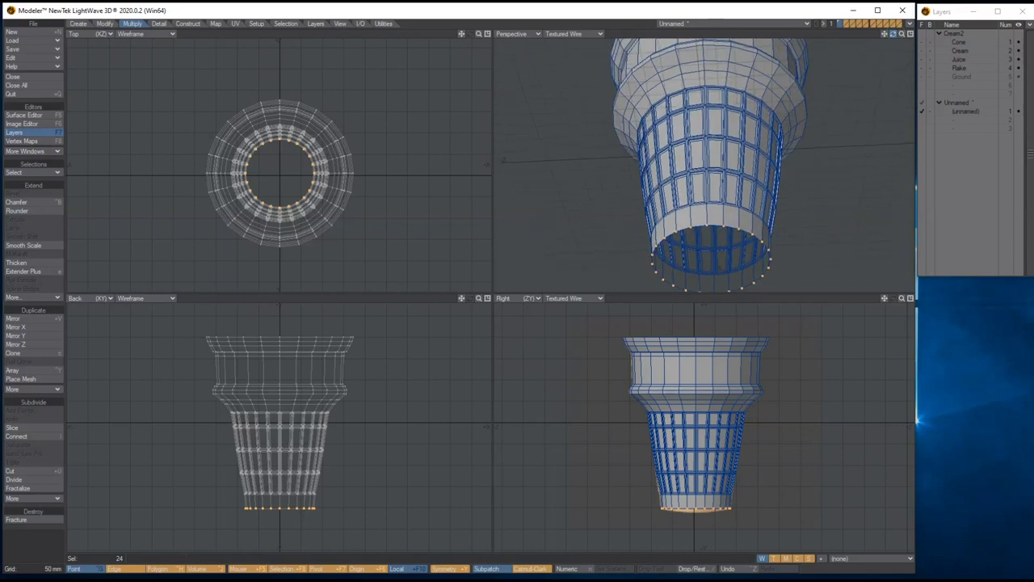
{"action": "key", "text": "p"}
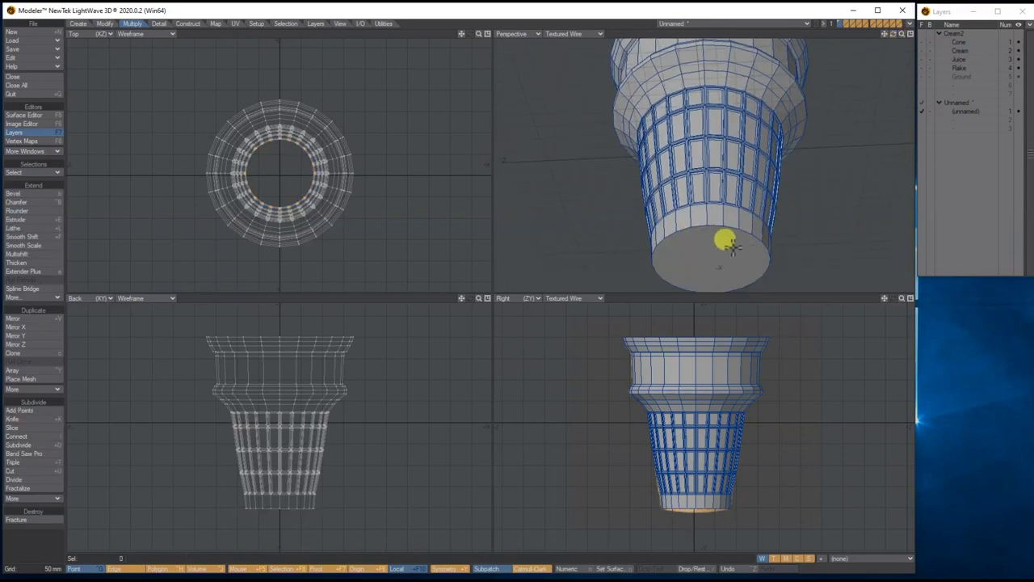
Select the base polygon and bevel it inward twice to form two concentric rings on the underside.
{"action": "left_click", "coordinate": [169, 569]}
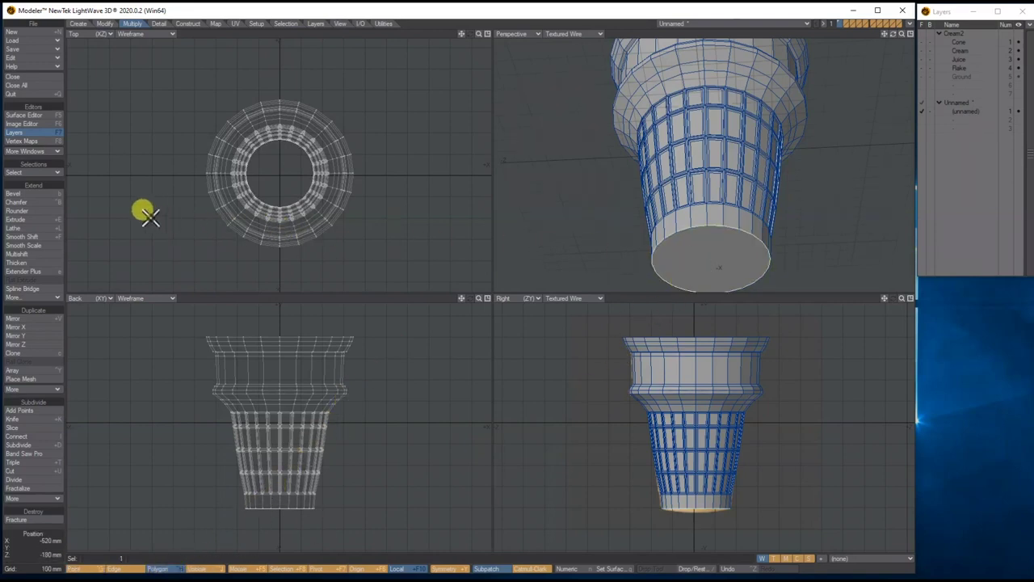
{"action": "left_click", "coordinate": [45, 195]}
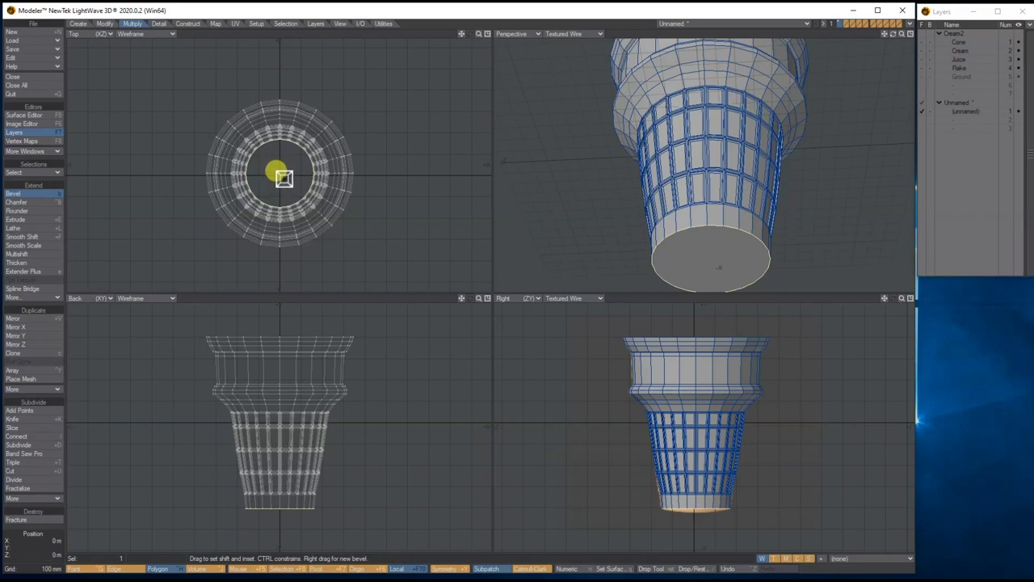
{"action": "left_click_drag", "start_coordinate": [283, 179], "coordinate": [277, 180]}
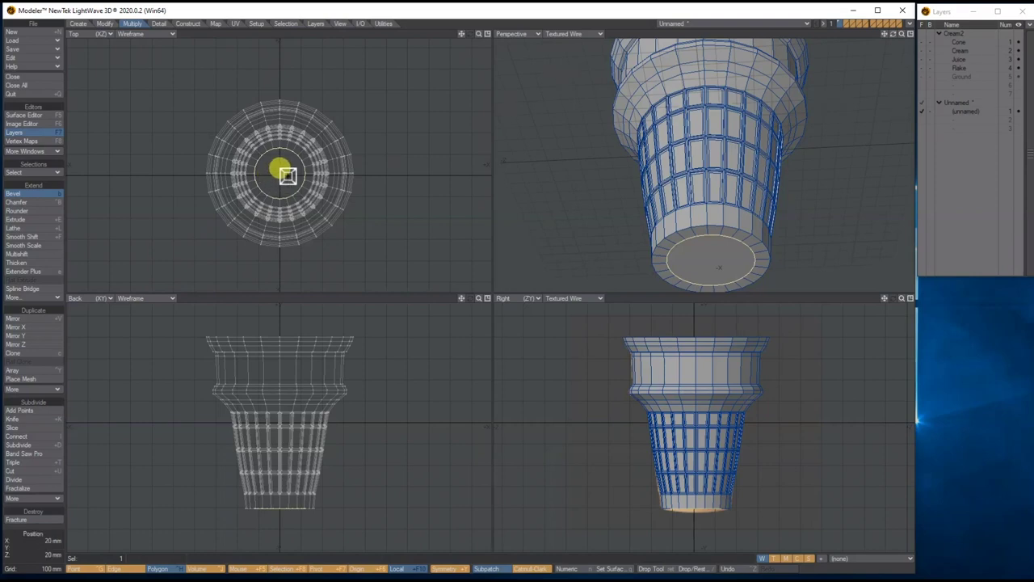
{"action": "left_click_drag", "start_coordinate": [288, 176], "coordinate": [280, 179]}
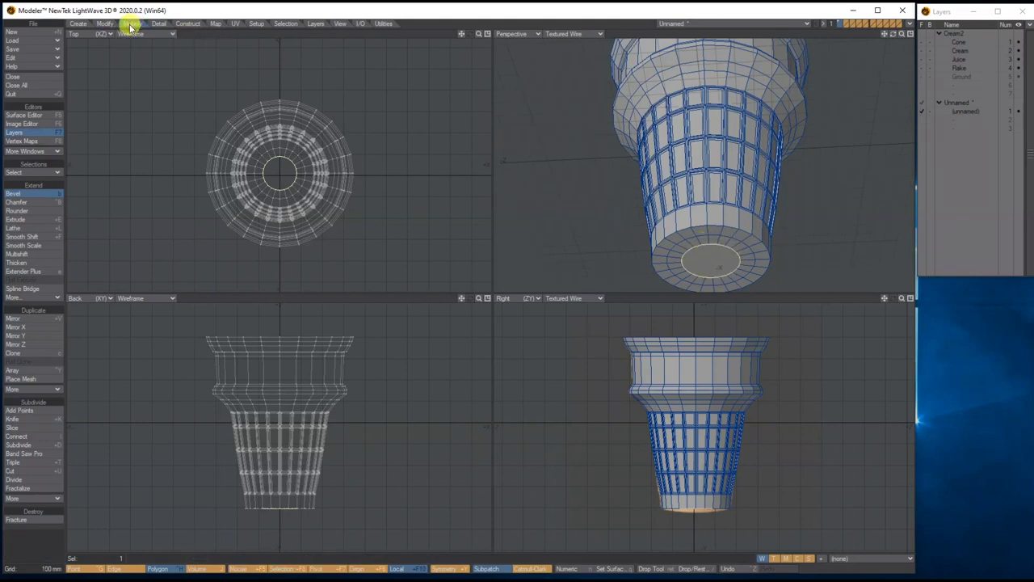
Split the innermost base polygon around its centre with Make Pole and clear the selection.
{"action": "left_click", "coordinate": [34, 497]}
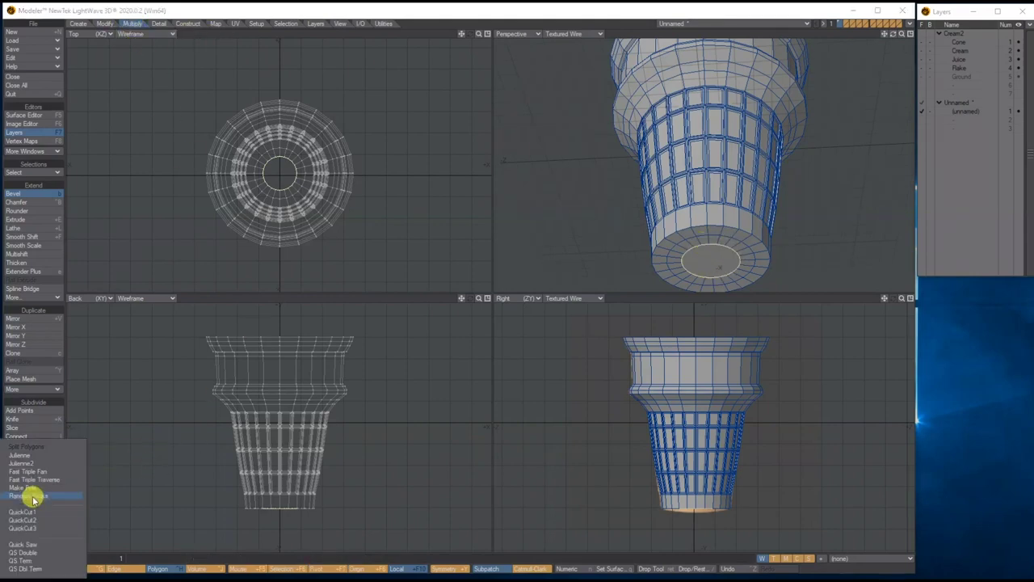
{"action": "left_click", "coordinate": [36, 489]}
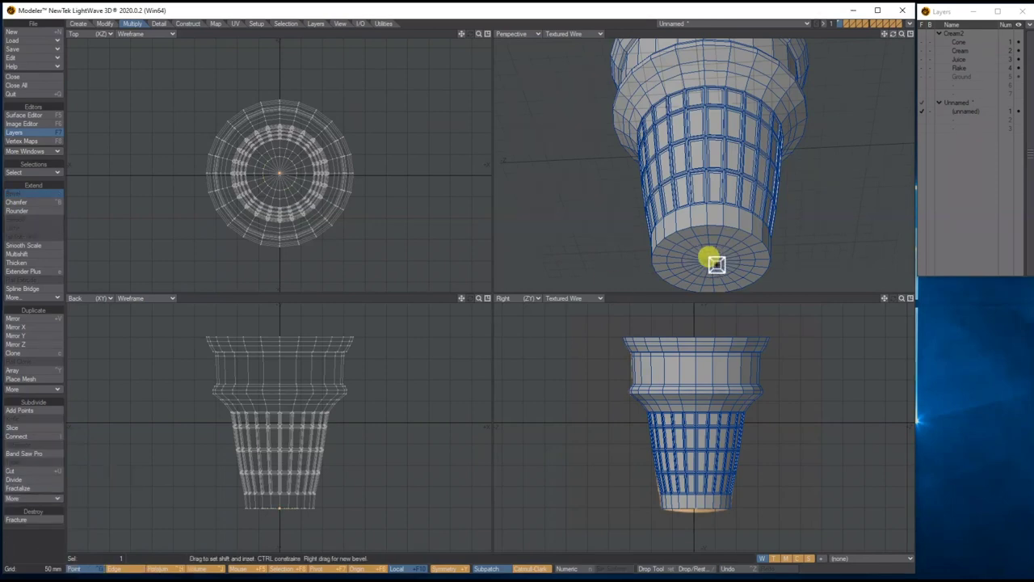
{"action": "left_click", "coordinate": [882, 36]}
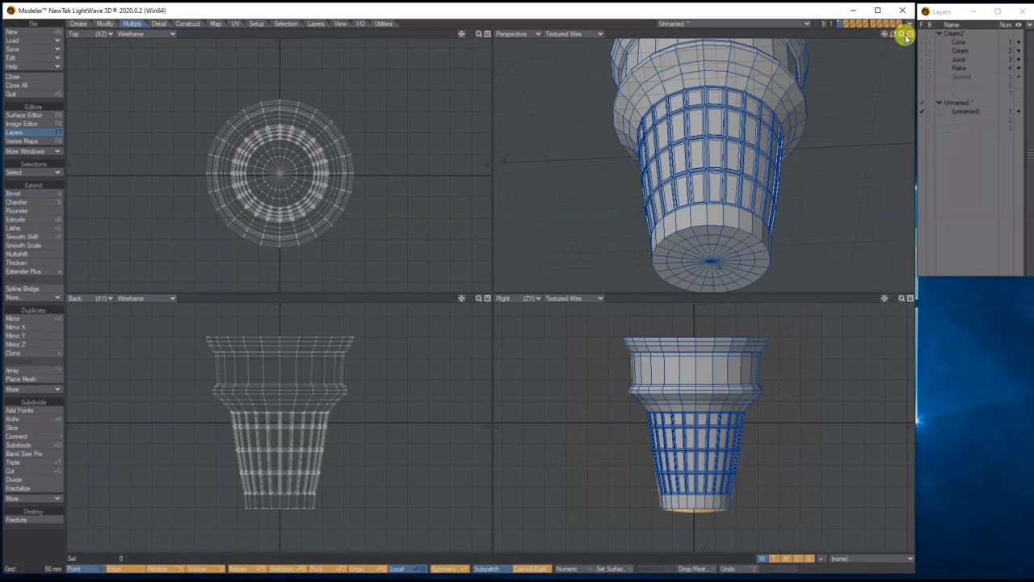
Select the complete edge loop around the outer rim of the cone's base.
{"action": "mouse_move", "coordinate": [893, 34]}
{"action": "left_mouse_down"}
{"action": "mouse_move", "coordinate": [893, 50]}
{"action": "mouse_move", "coordinate": [880, 37]}
{"action": "left_mouse_up"}
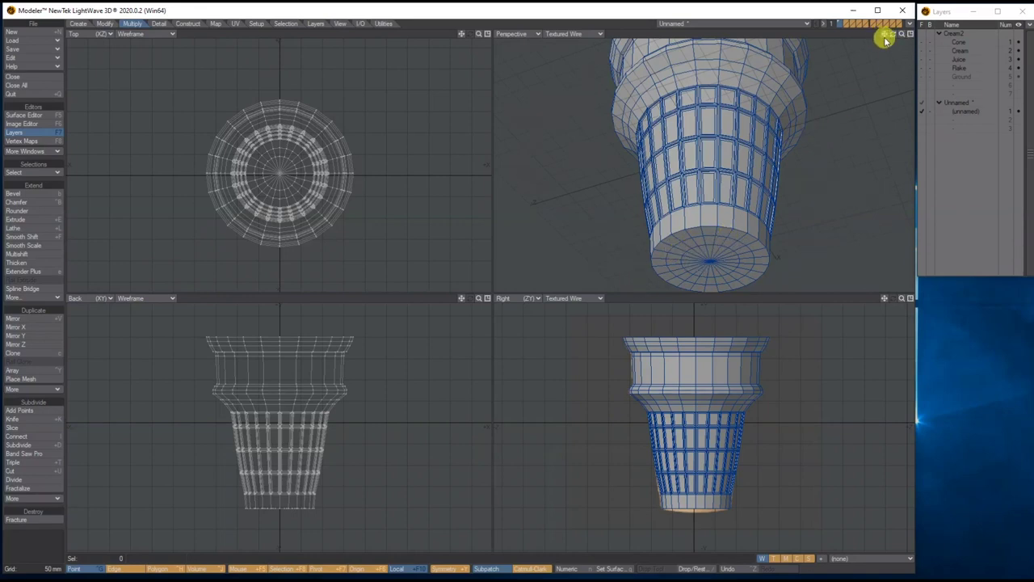
{"action": "left_click_drag", "start_coordinate": [886, 35], "coordinate": [863, 68]}
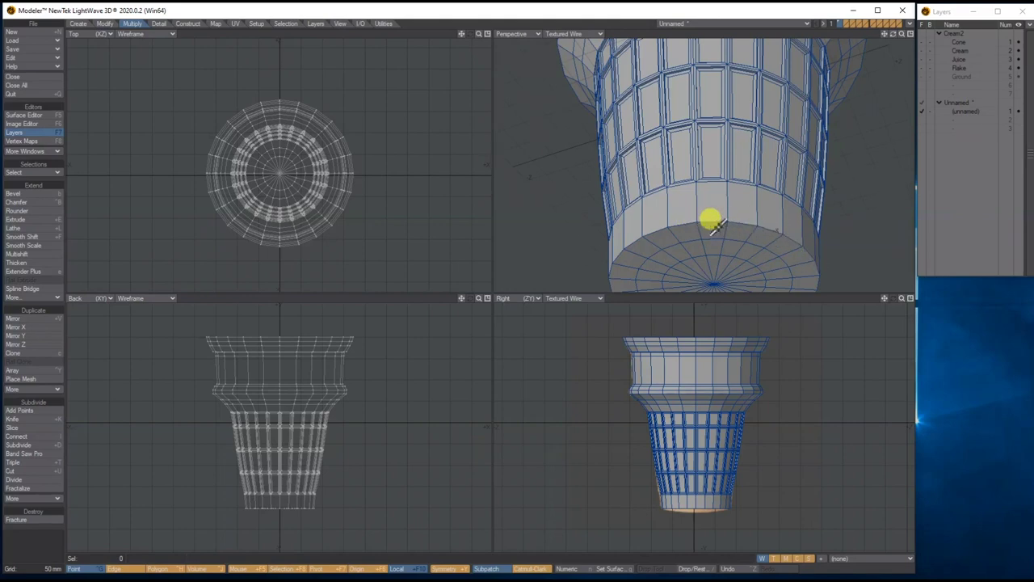
{"action": "key", "text": "space"}
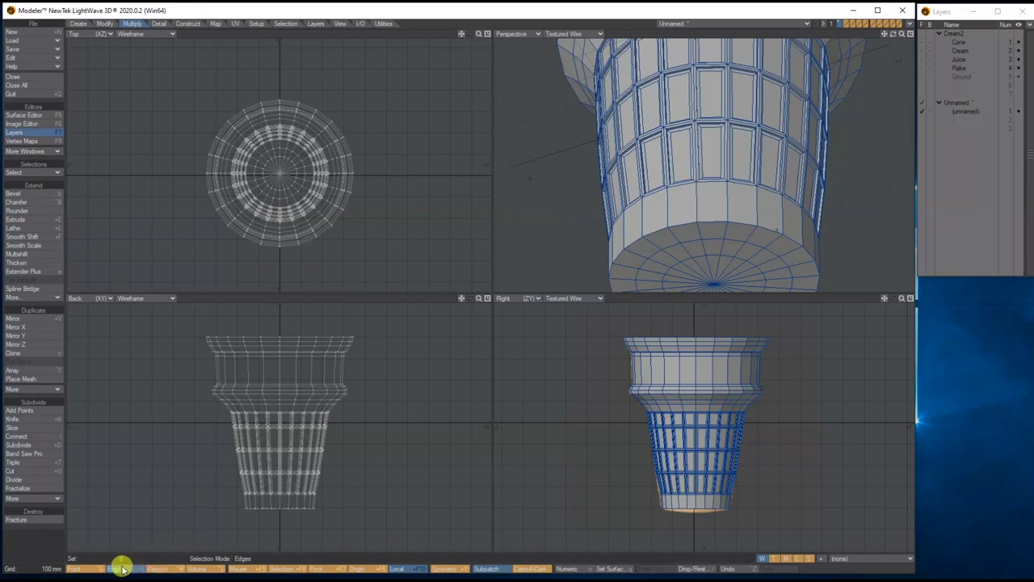
{"action": "left_click", "coordinate": [714, 218]}
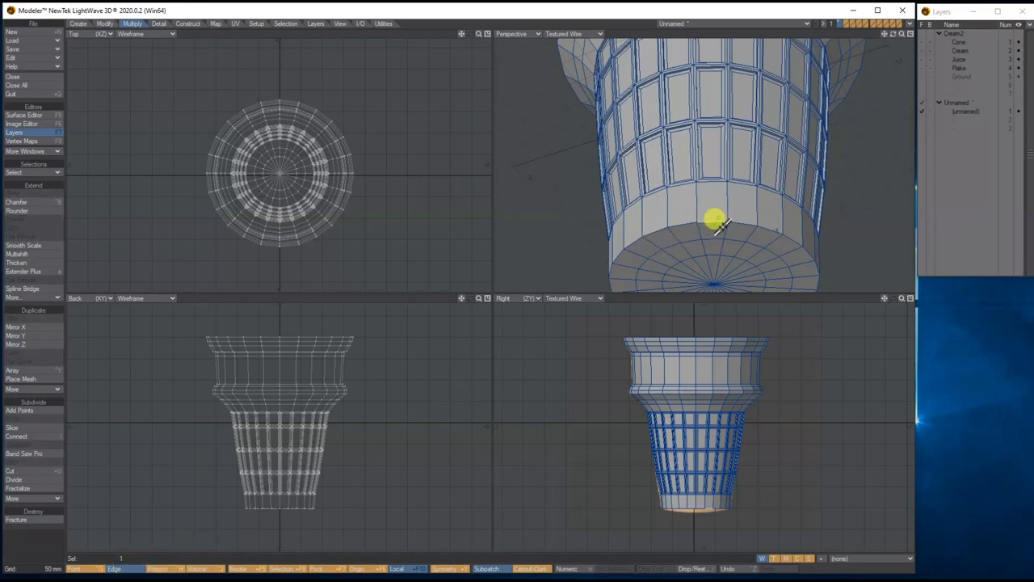
{"action": "left_click", "coordinate": [739, 226]}
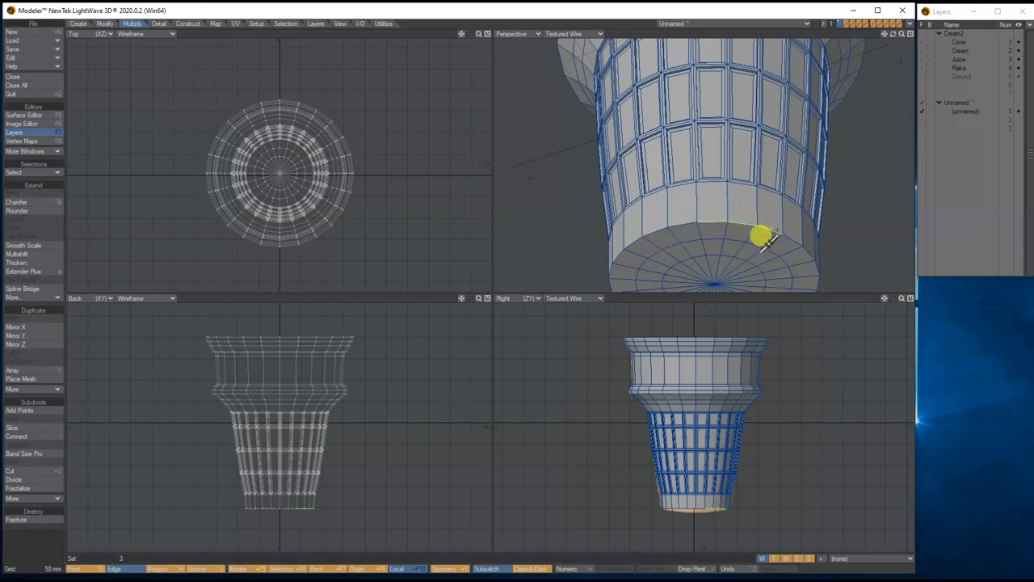
{"action": "left_click", "coordinate": [46, 173]}
{"action": "left_click", "coordinate": [42, 170]}
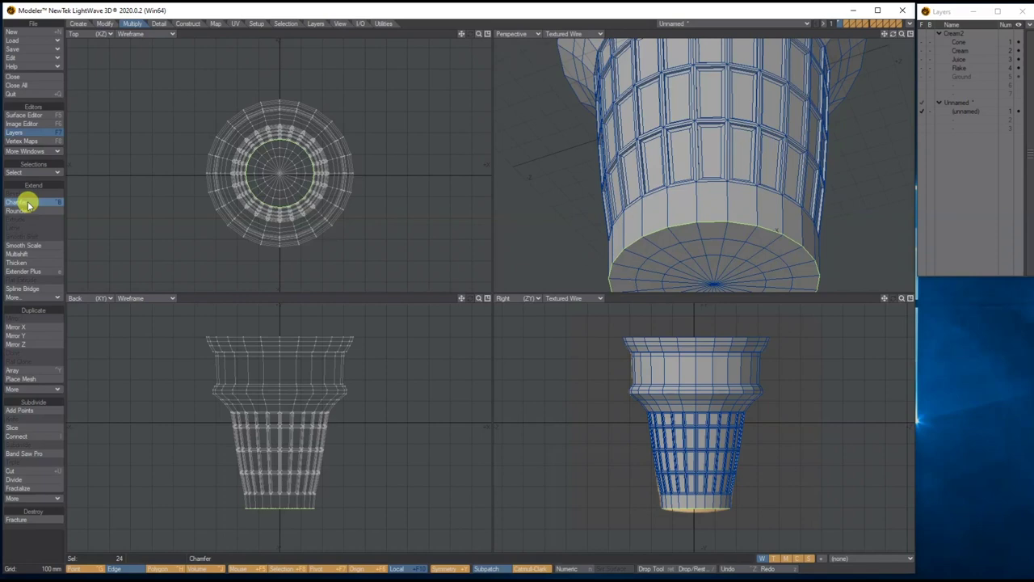
Chamfer the base rim's edge loop by a small amount and deselect the edges.
{"action": "left_click", "coordinate": [28, 203]}
{"action": "left_click_drag", "start_coordinate": [705, 249], "coordinate": [725, 248]}
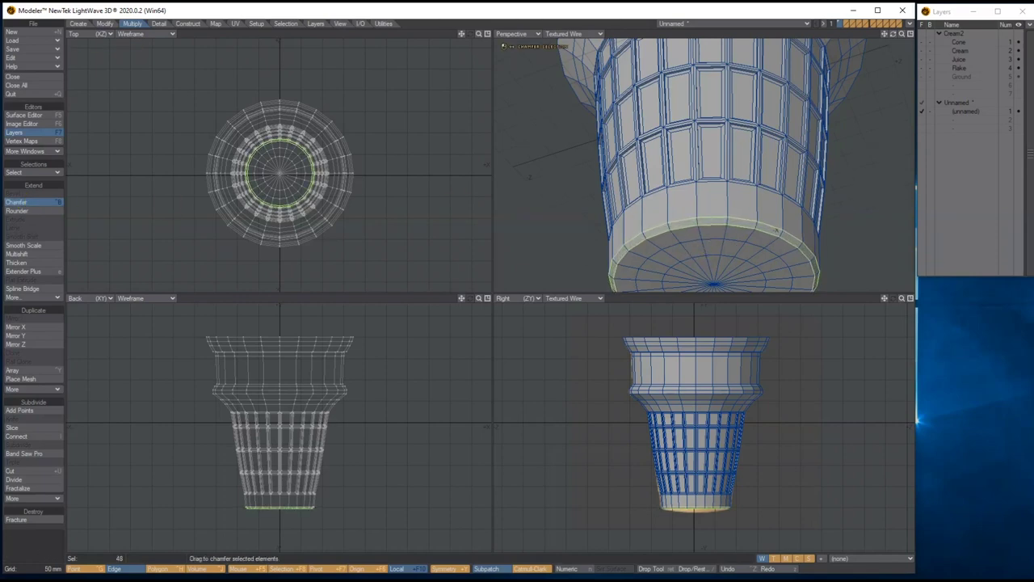
{"action": "key", "text": "space"}
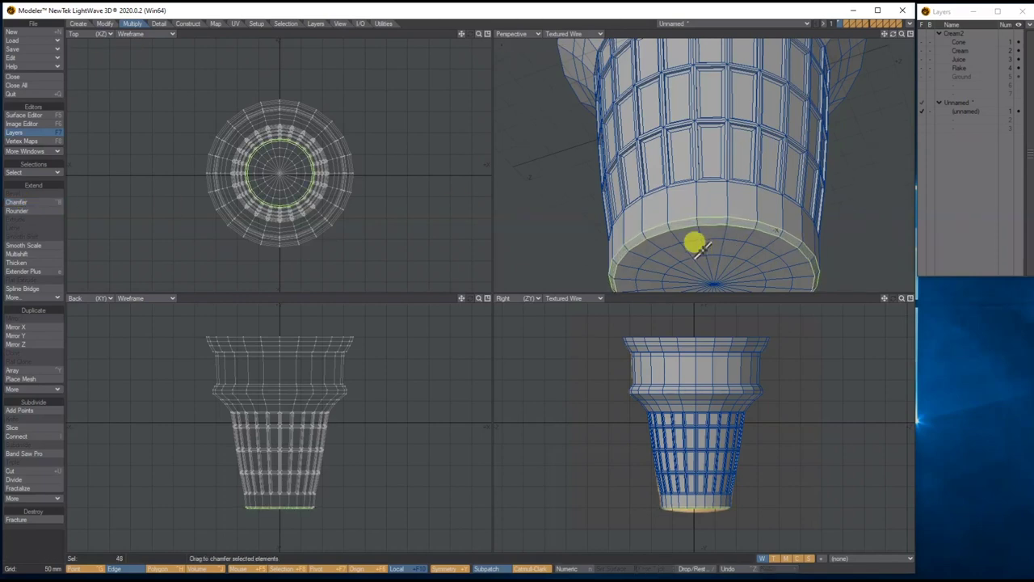
{"action": "key", "text": "slash"}
Clear the leftover polygon selection and lasso all polygons of the cone's wide upper section.
{"action": "left_click_drag", "start_coordinate": [893, 33], "coordinate": [885, 101]}
{"action": "left_click_drag", "start_coordinate": [893, 34], "coordinate": [880, 87]}
{"action": "left_click_drag", "start_coordinate": [892, 52], "coordinate": [892, 44]}
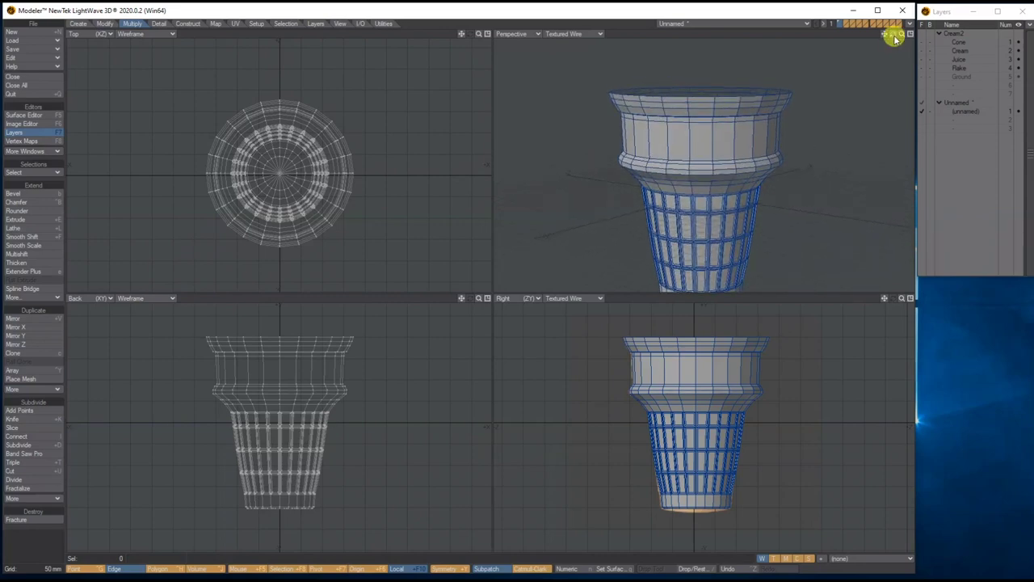
{"action": "key", "text": "ctrl+h"}
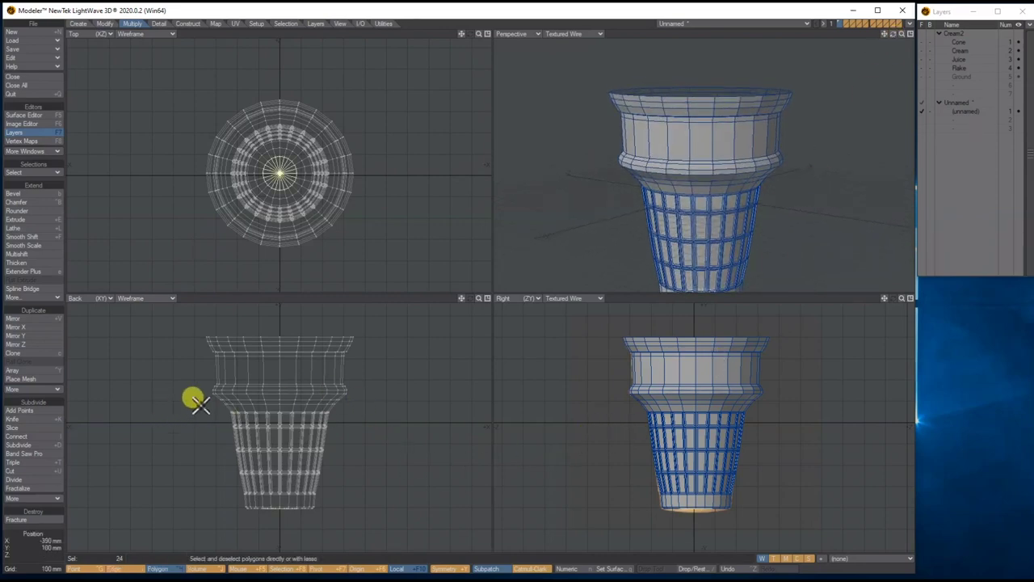
{"action": "key", "text": "slash"}
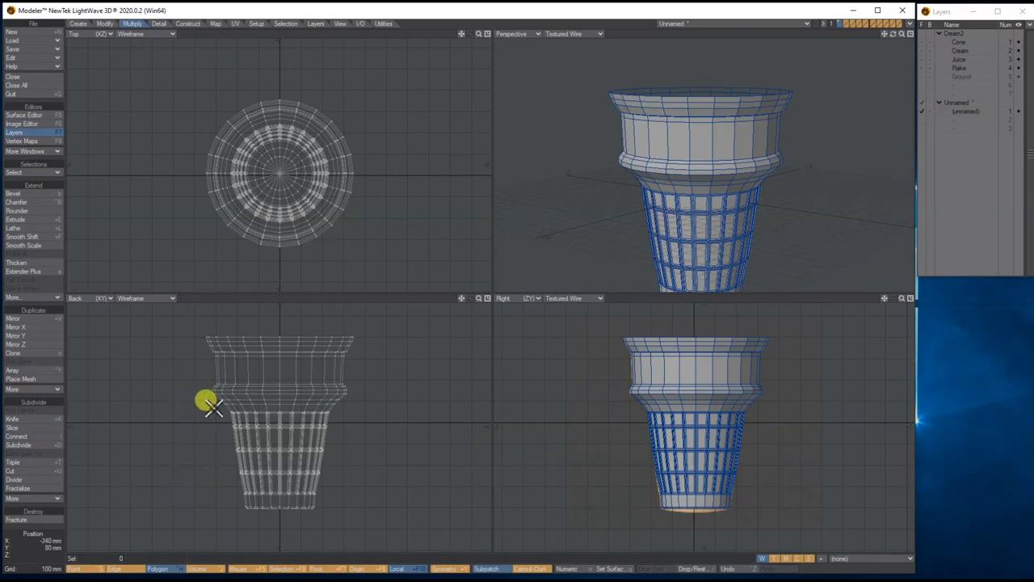
{"action": "mouse_move", "coordinate": [216, 402]}
{"action": "right_mouse_down"}
{"action": "mouse_move", "coordinate": [334, 401]}
{"action": "mouse_move", "coordinate": [342, 315]}
{"action": "mouse_move", "coordinate": [170, 376]}
{"action": "mouse_move", "coordinate": [196, 399]}
{"action": "right_mouse_up"}
{"action": "left_click_drag", "start_coordinate": [891, 34], "coordinate": [893, 40]}
Thicken the upper section's wall inward by about 33 mm with 2 segments and deselect the polygons.
{"action": "left_click", "coordinate": [33, 254]}
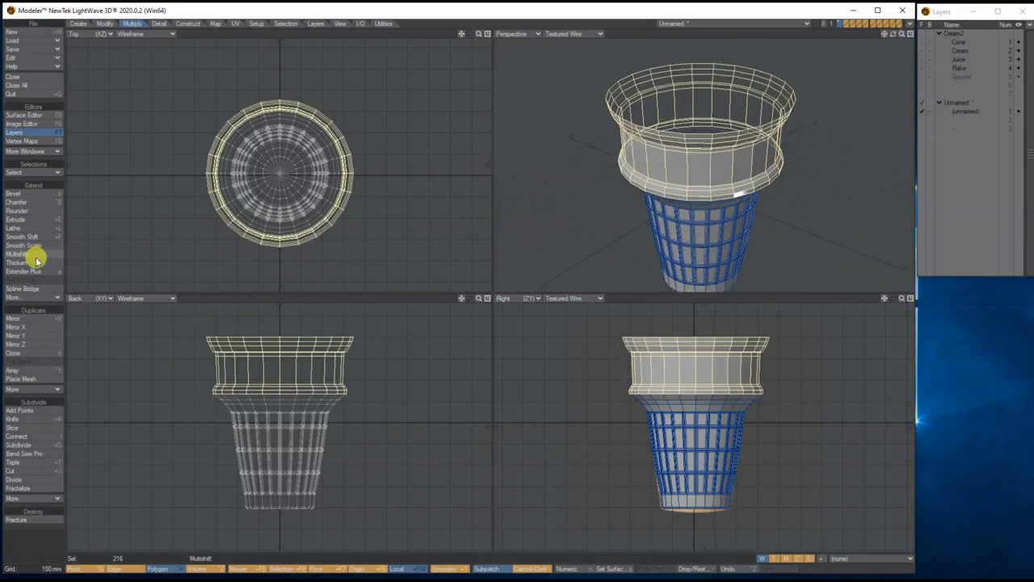
{"action": "left_click", "coordinate": [33, 264]}
{"action": "left_click_drag", "start_coordinate": [242, 248], "coordinate": [241, 251]}
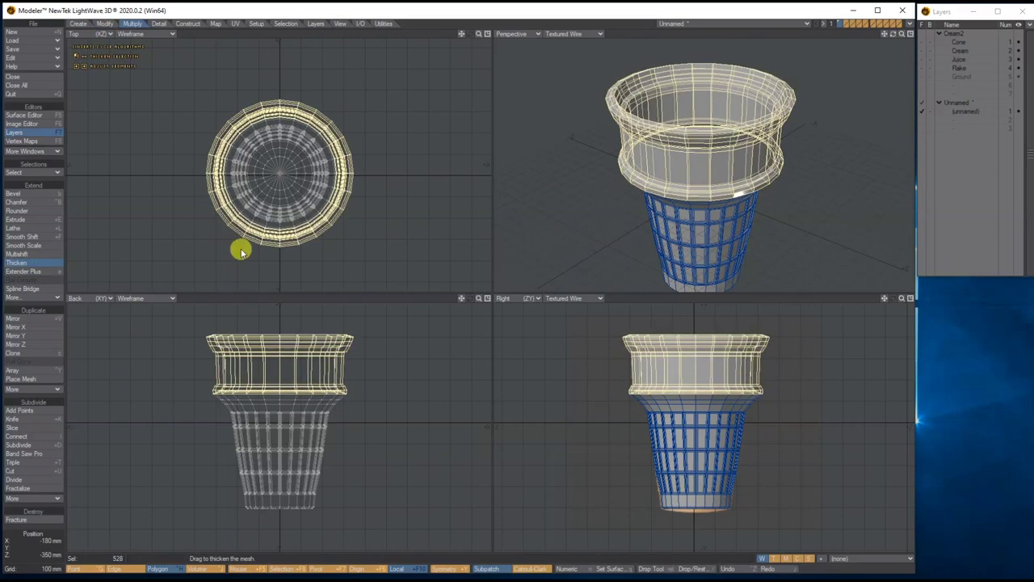
{"action": "key", "text": "n"}
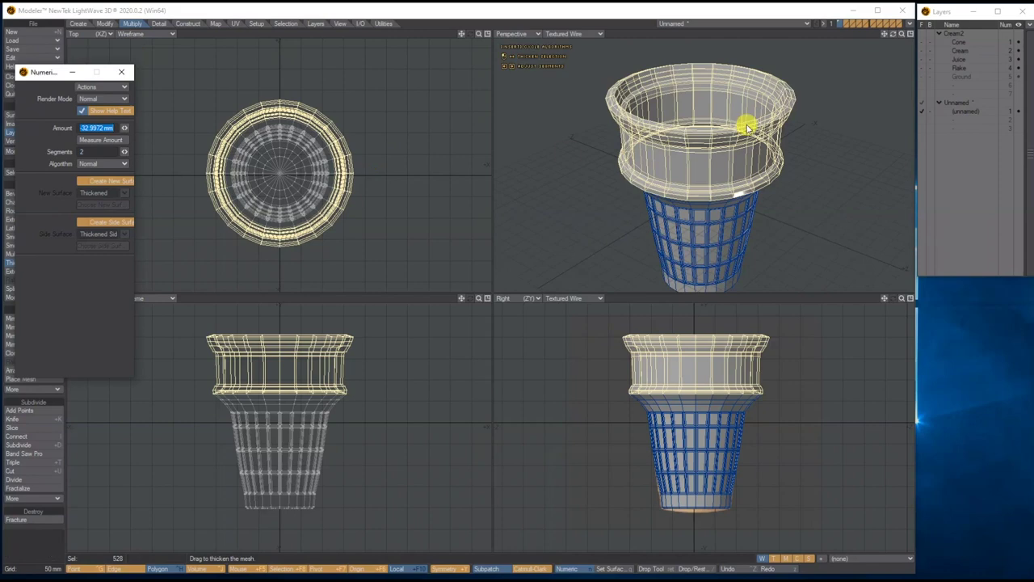
{"action": "left_click", "coordinate": [121, 72]}
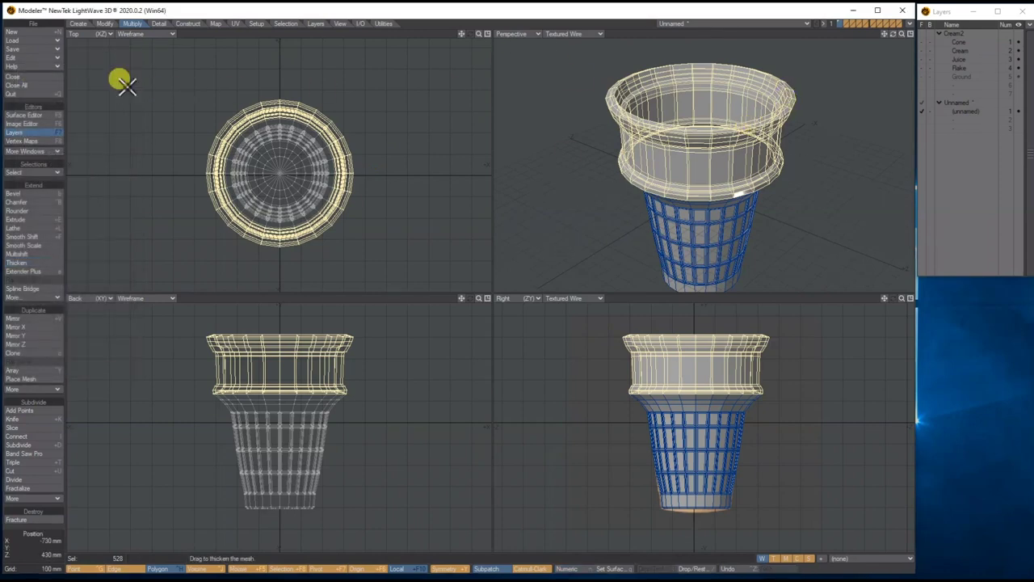
{"action": "key", "text": "slash"}
Name the cone's layer "Cone" and make the empty second layer active with Cone in the background.
{"action": "mouse_move", "coordinate": [895, 35]}
{"action": "left_mouse_down"}
{"action": "mouse_move", "coordinate": [895, 57]}
{"action": "mouse_move", "coordinate": [895, 16]}
{"action": "mouse_move", "coordinate": [894, 43]}
{"action": "mouse_move", "coordinate": [914, 31]}
{"action": "left_mouse_up"}
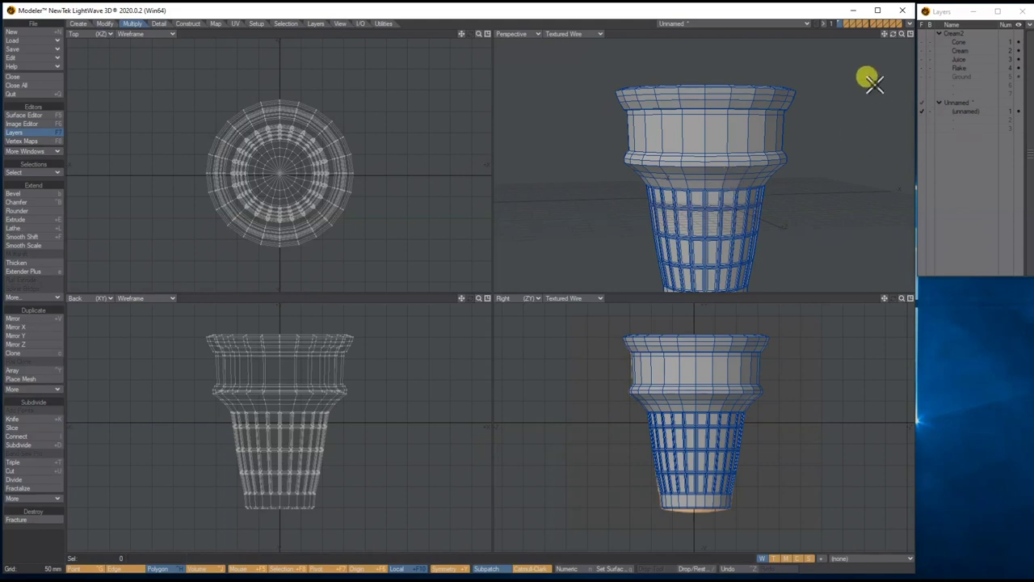
{"action": "left_click_drag", "start_coordinate": [888, 35], "coordinate": [893, 63]}
{"action": "left_click", "coordinate": [951, 58]}
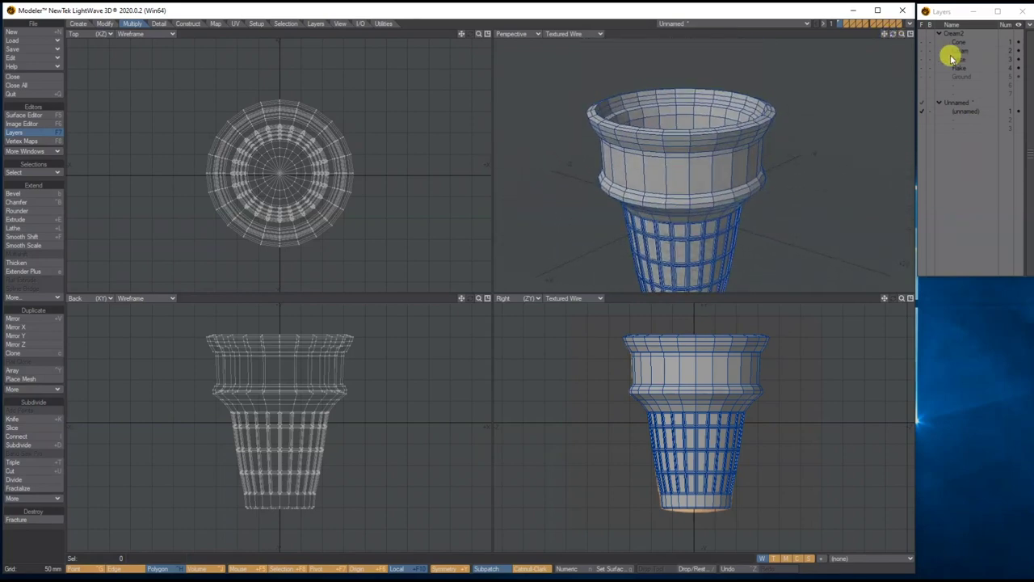
{"action": "double_click", "coordinate": [960, 112]}
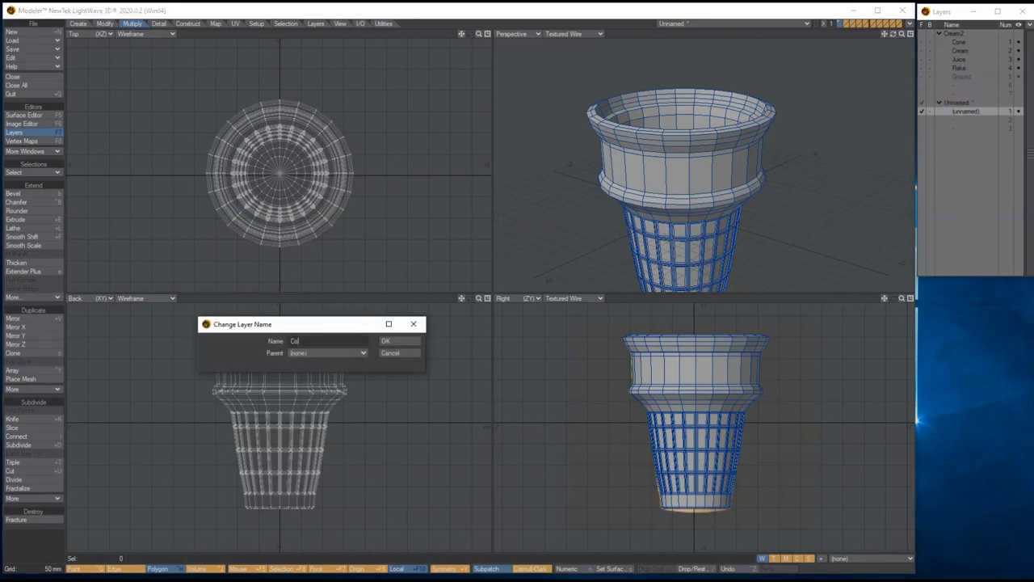
{"action": "left_click", "coordinate": [403, 340]}
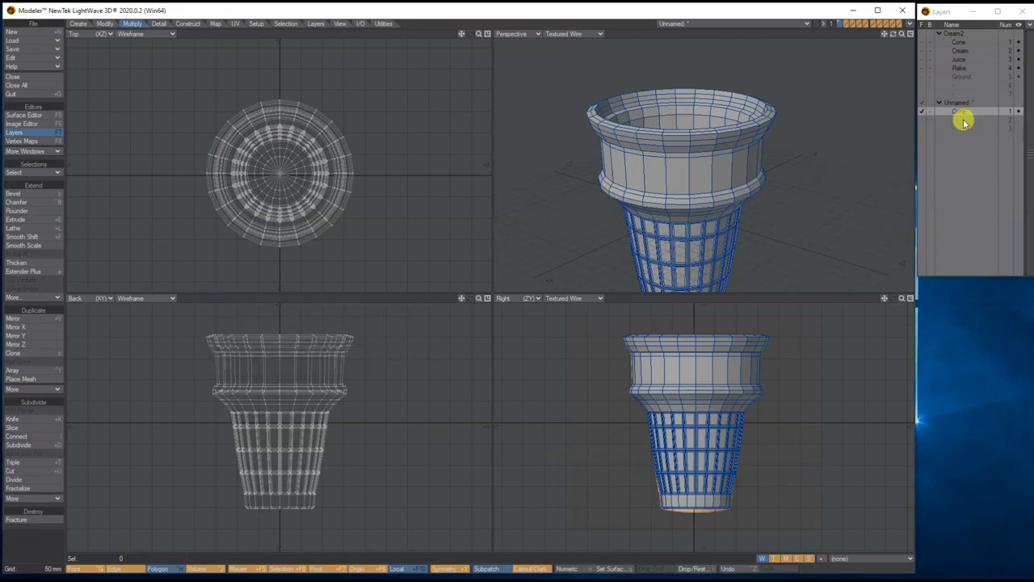
{"action": "left_click", "coordinate": [962, 120]}
{"action": "left_click", "coordinate": [930, 111]}
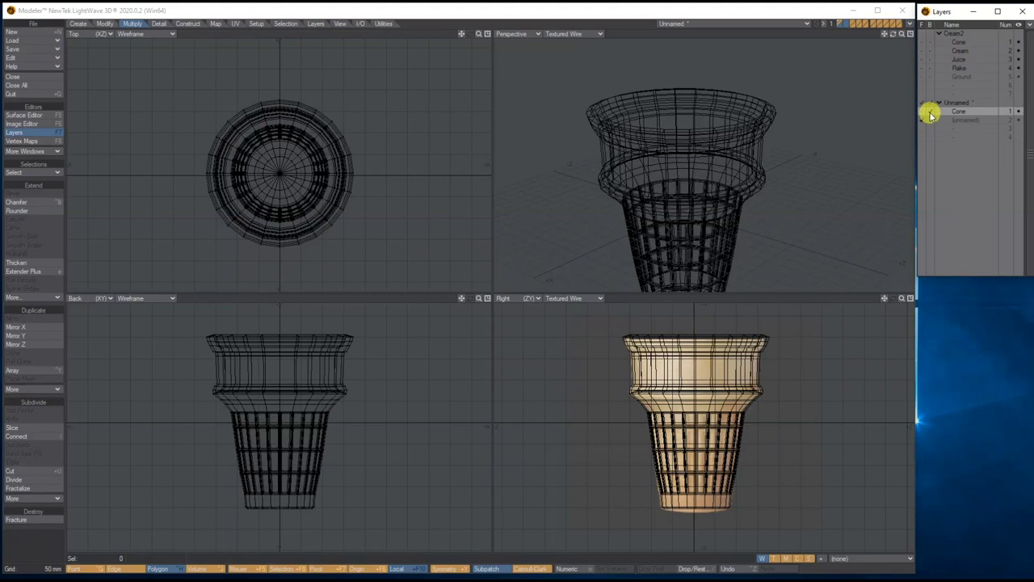
Create a ball with 24 sides and 12 segments inside the cone's mouth, with radii of about 290, 190 and 300 mm.
{"action": "left_click", "coordinate": [84, 24]}
{"action": "left_click", "coordinate": [25, 201]}
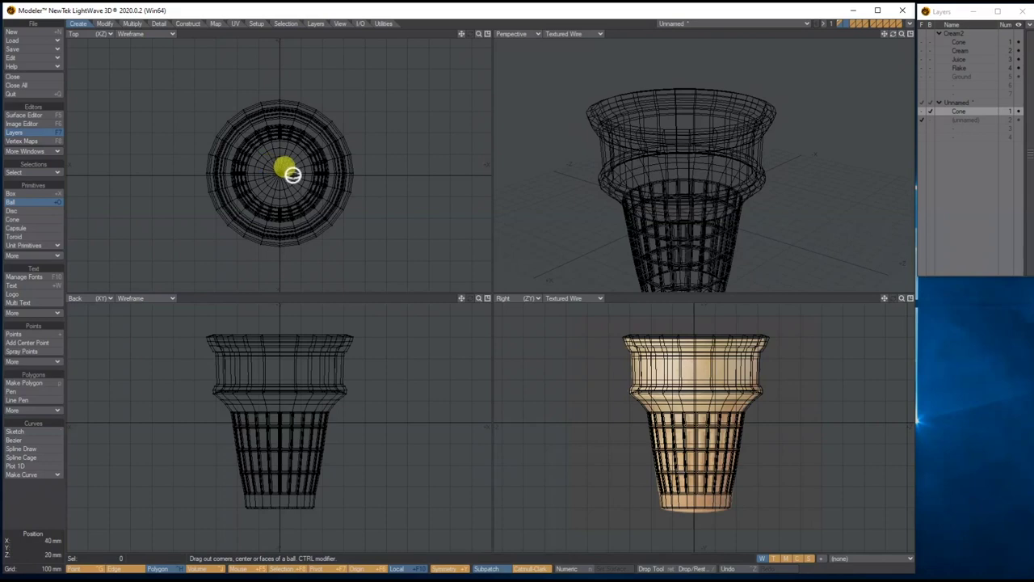
{"action": "key", "text": "n"}
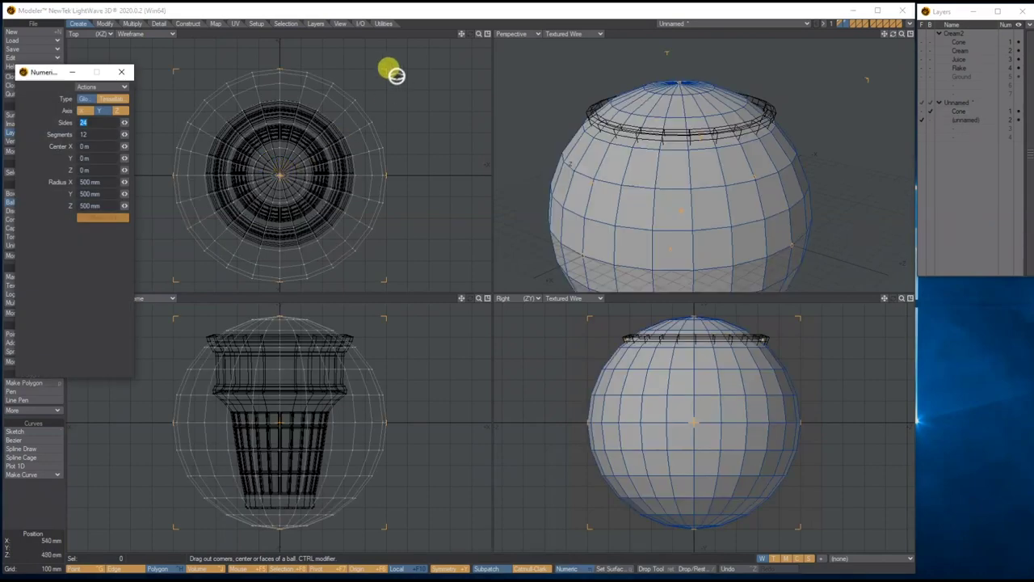
{"action": "left_click_drag", "start_coordinate": [286, 74], "coordinate": [280, 114]}
{"action": "left_click_drag", "start_coordinate": [393, 175], "coordinate": [344, 176]}
{"action": "left_click_drag", "start_coordinate": [278, 527], "coordinate": [281, 464]}
{"action": "left_click_drag", "start_coordinate": [280, 426], "coordinate": [278, 368]}
Stretch the ball to a Y radius of about 370 mm and centre it at X 0 and Y about 410 mm.
{"action": "left_click_drag", "start_coordinate": [461, 298], "coordinate": [464, 357]}
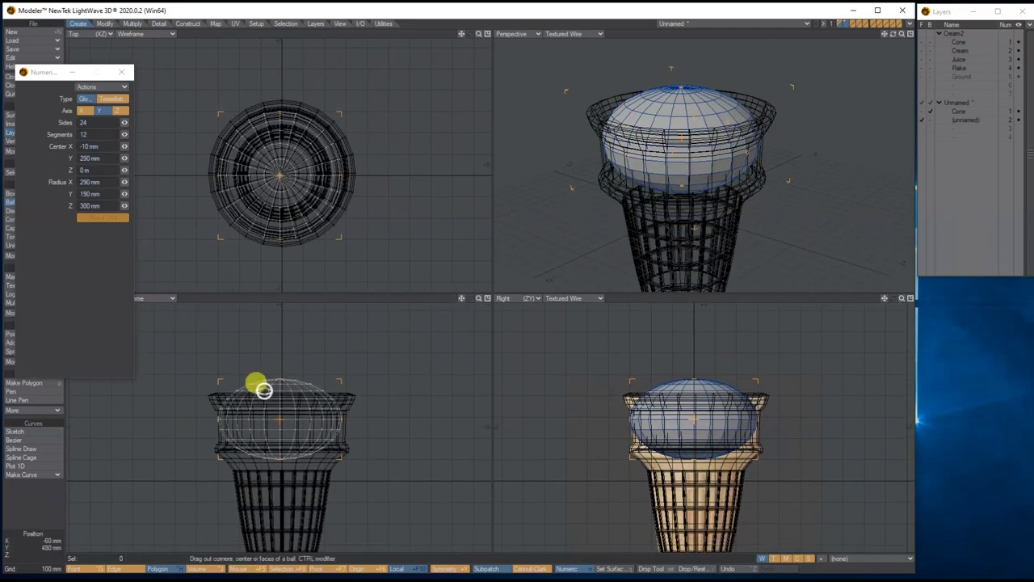
{"action": "left_click_drag", "start_coordinate": [282, 376], "coordinate": [293, 340]}
{"action": "left_click_drag", "start_coordinate": [277, 422], "coordinate": [285, 396]}
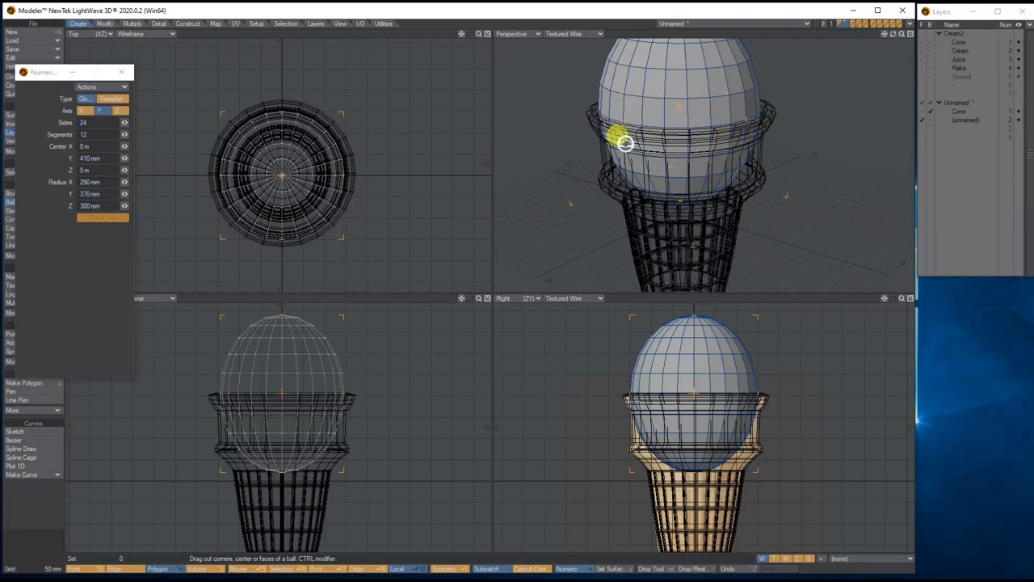
Switch the ball to the Tessellation type with 4 segments and finish creating it.
{"action": "left_click", "coordinate": [103, 218]}
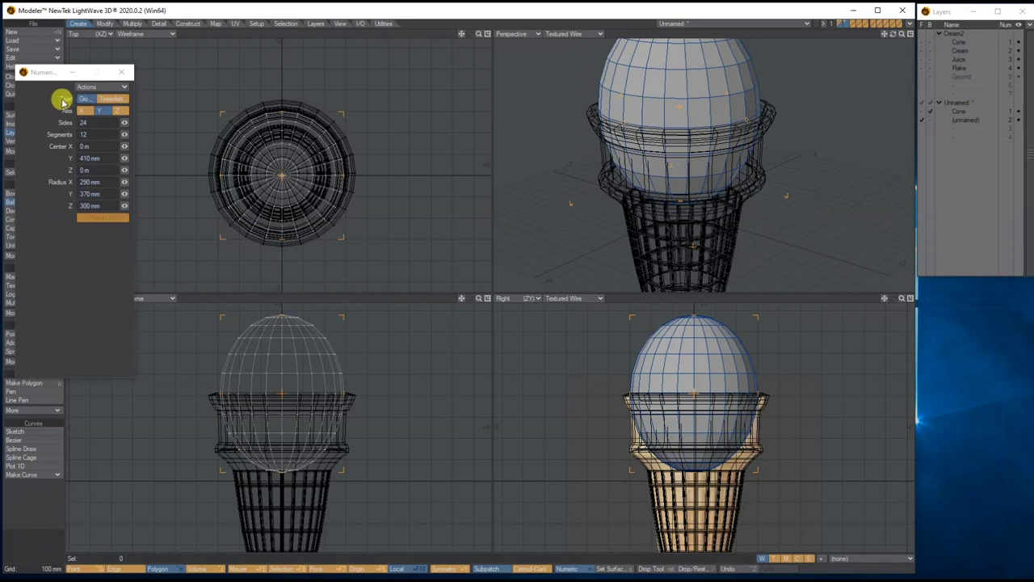
{"action": "left_click_drag", "start_coordinate": [134, 106], "coordinate": [193, 107]}
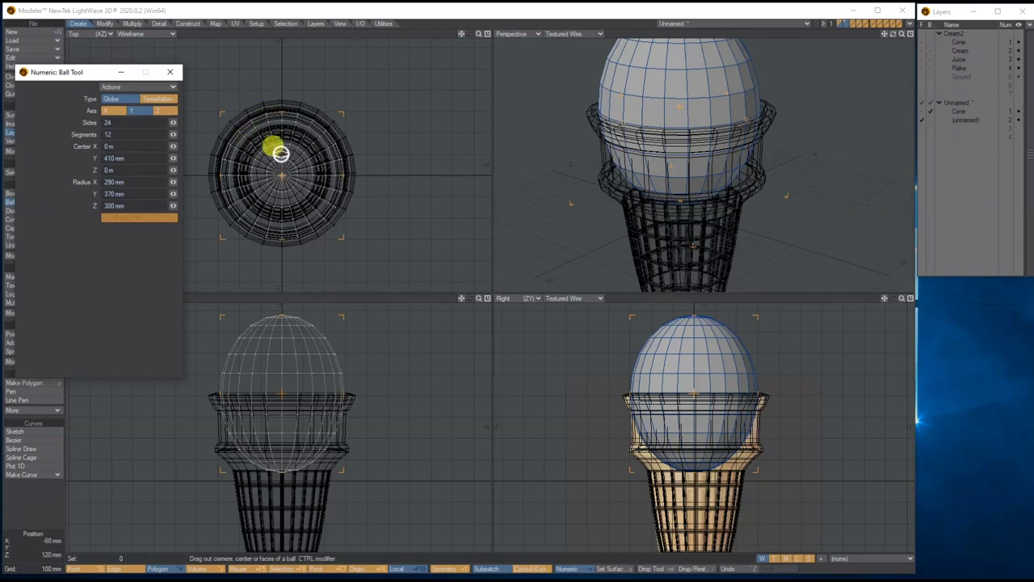
{"action": "left_click", "coordinate": [156, 98]}
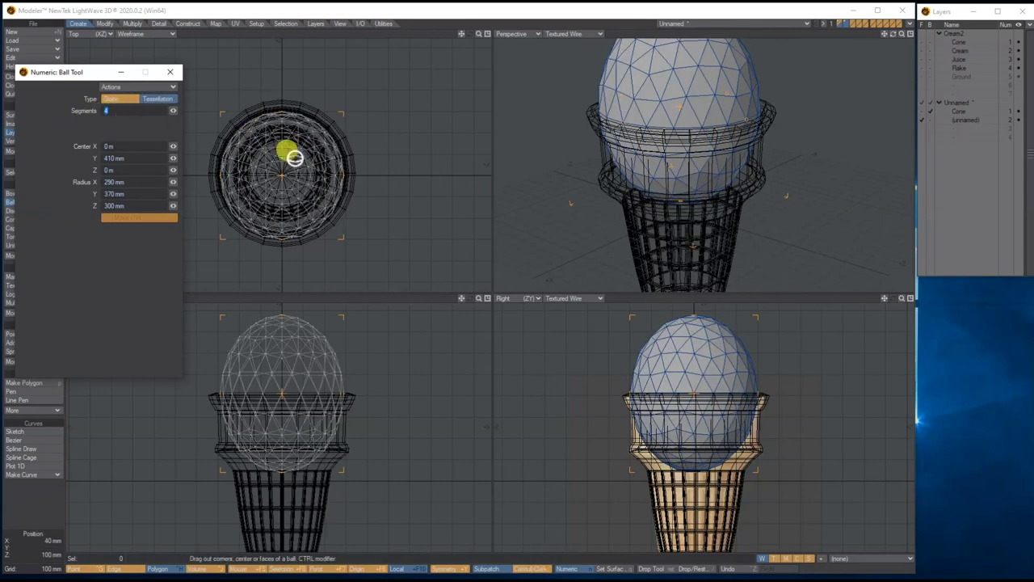
{"action": "left_click_drag", "start_coordinate": [901, 34], "coordinate": [840, 34]}
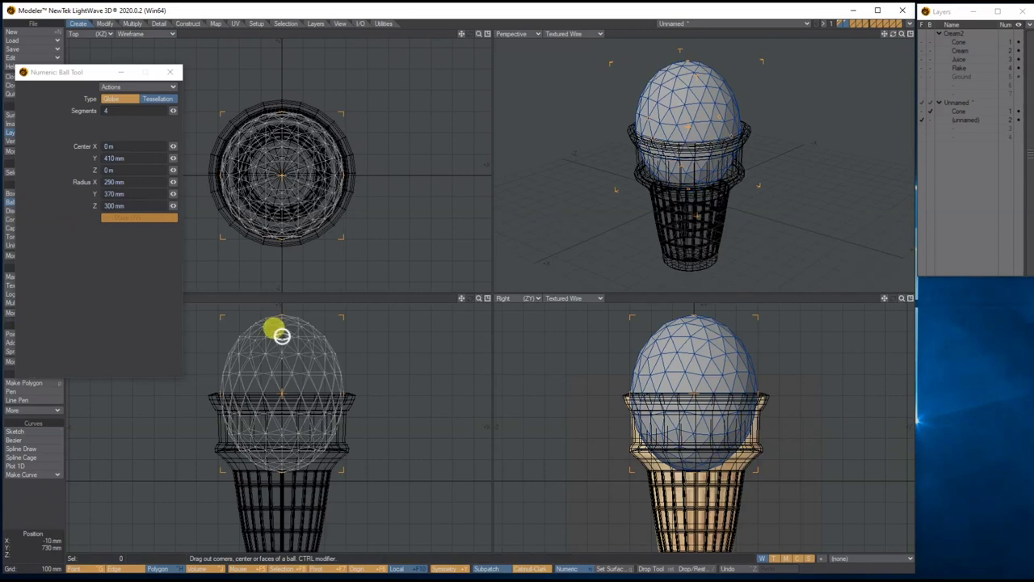
{"action": "left_click_drag", "start_coordinate": [893, 34], "coordinate": [740, 77]}
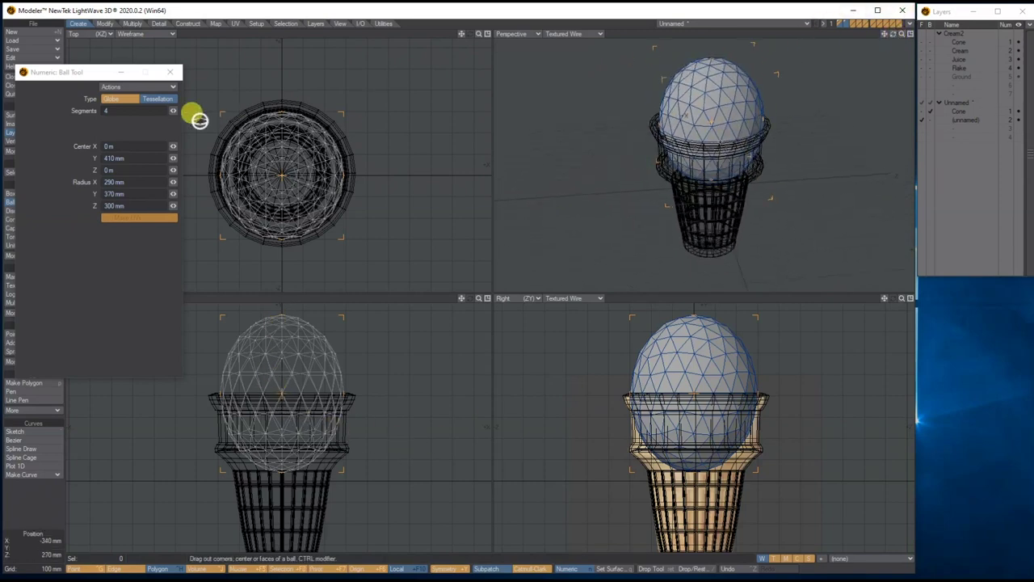
{"action": "left_click", "coordinate": [172, 73]}
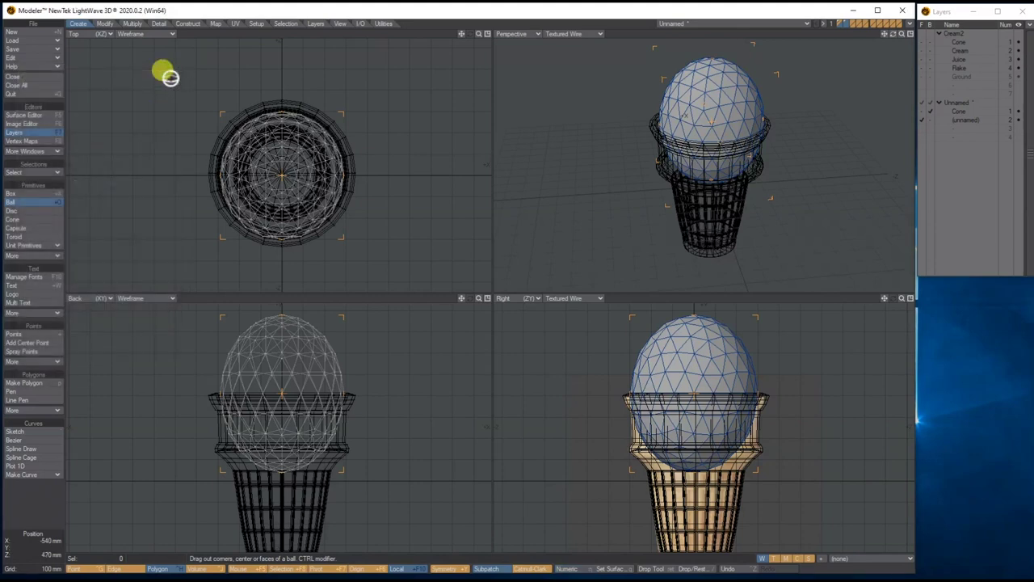
{"action": "key", "text": "space"}
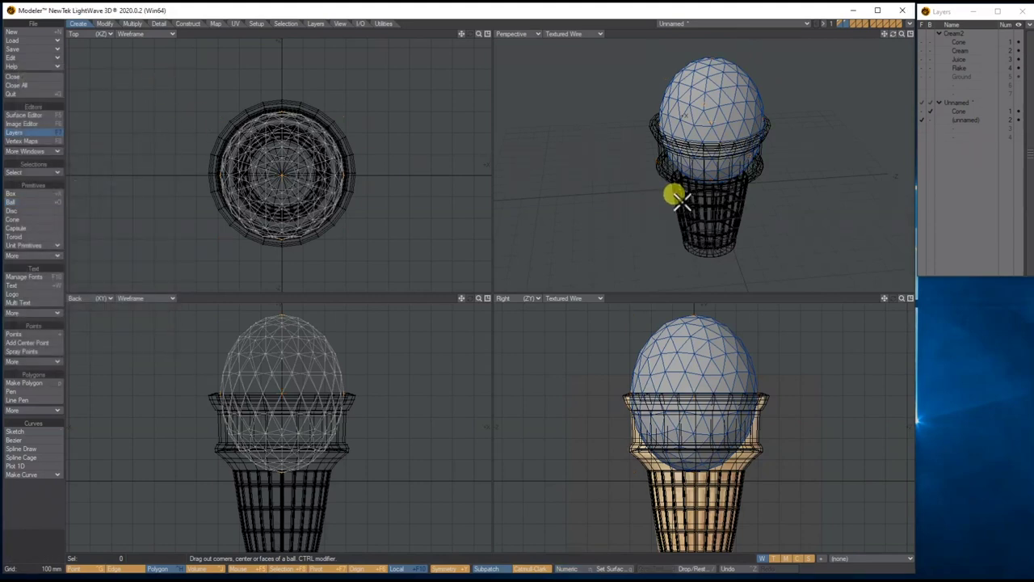
{"action": "left_click_drag", "start_coordinate": [896, 36], "coordinate": [894, 34]}
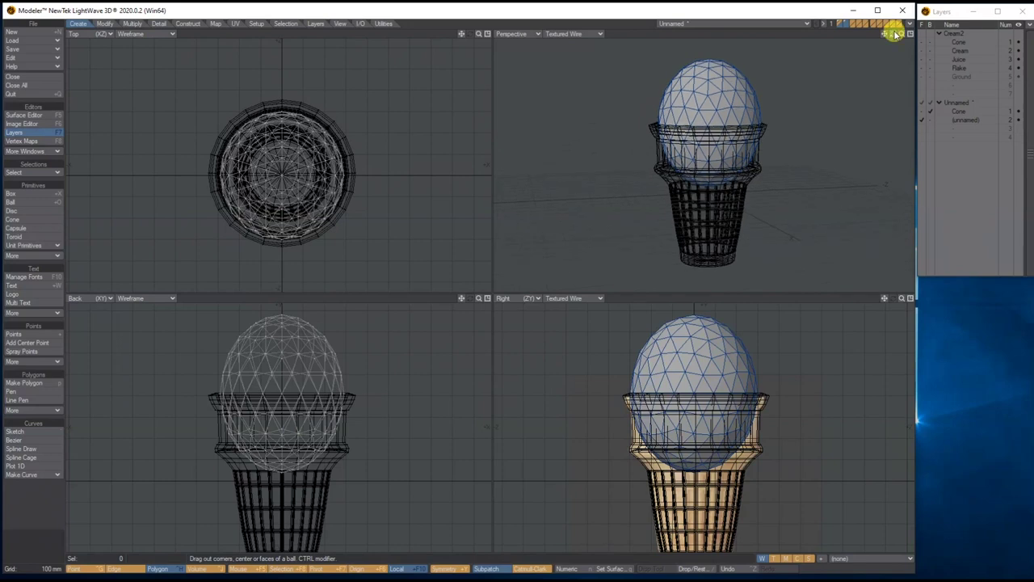
Make the empty third layer active with the ball's layer shown in the background.
{"action": "left_click", "coordinate": [963, 121]}
{"action": "left_click", "coordinate": [960, 128]}
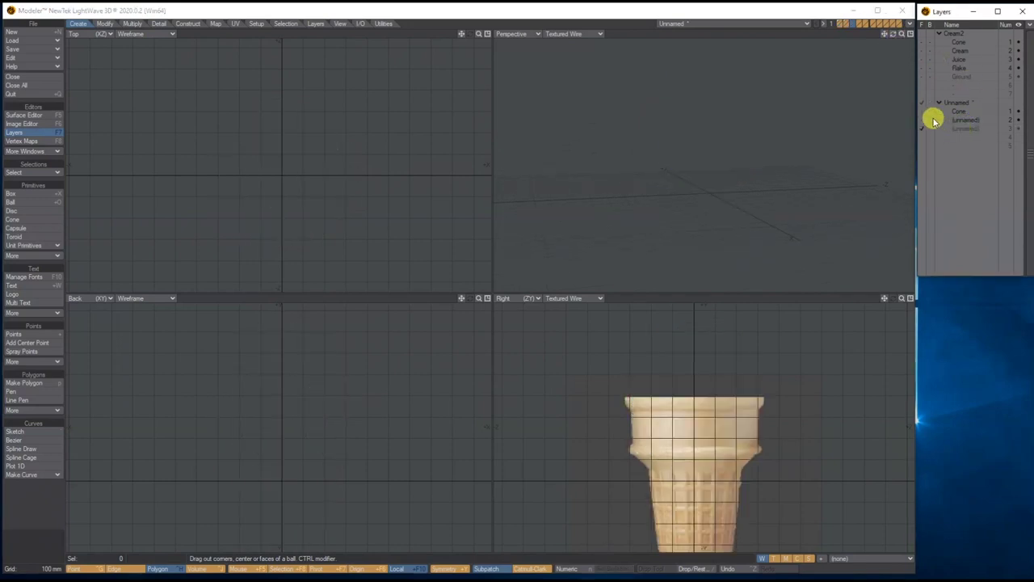
{"action": "left_click", "coordinate": [933, 119]}
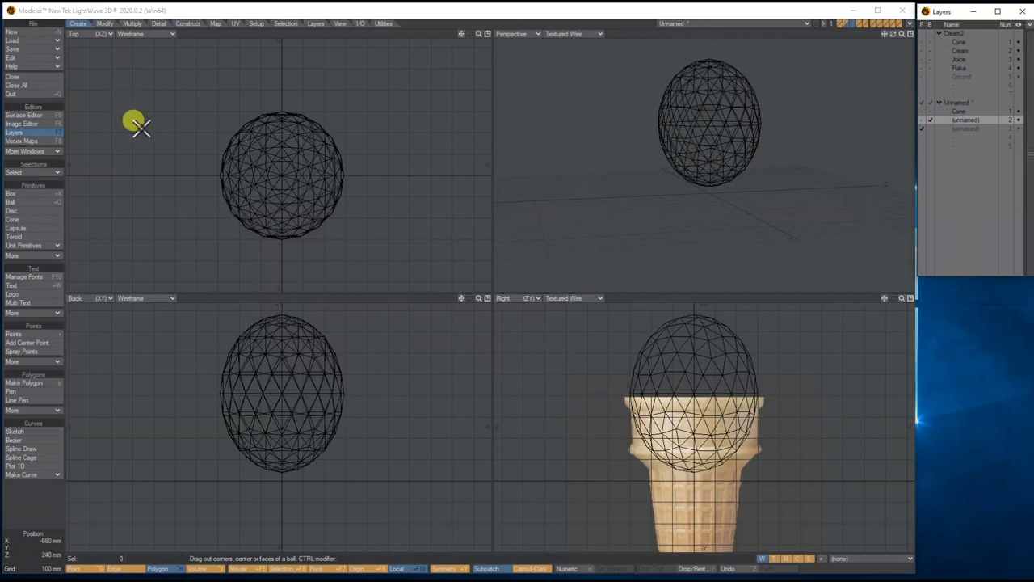
Create a box enclosing the ball's lower part, wider than the ball on all sides, with its top just below the cone's rim.
{"action": "left_click", "coordinate": [36, 194]}
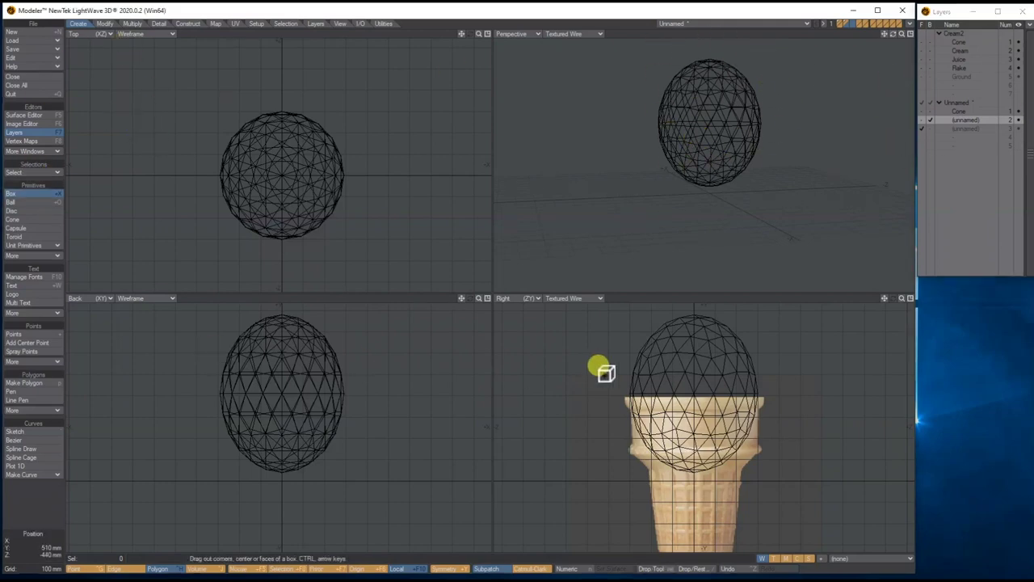
{"action": "left_click_drag", "start_coordinate": [617, 405], "coordinate": [774, 499]}
{"action": "left_click_drag", "start_coordinate": [293, 447], "coordinate": [380, 446]}
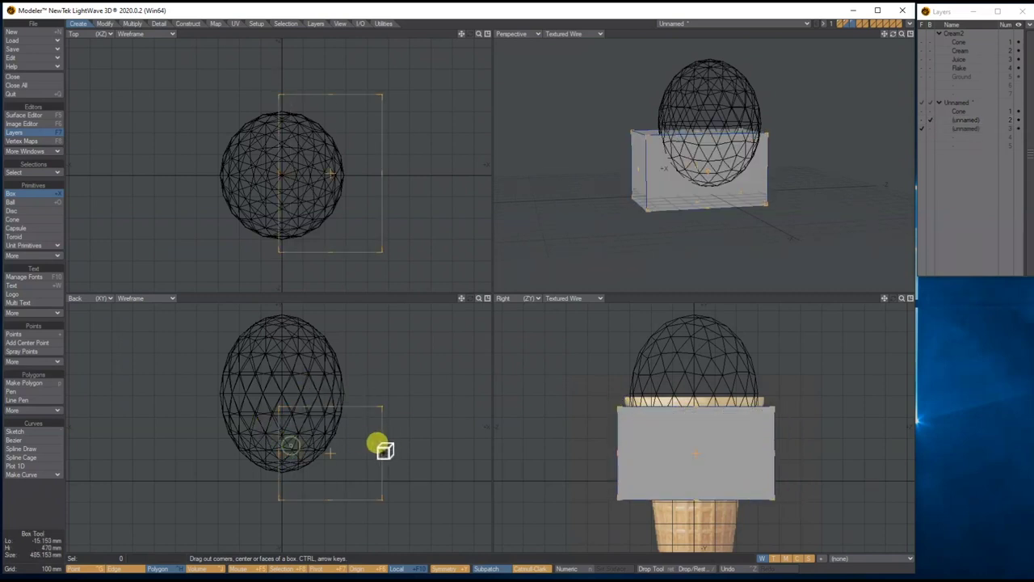
{"action": "left_click_drag", "start_coordinate": [283, 454], "coordinate": [199, 445]}
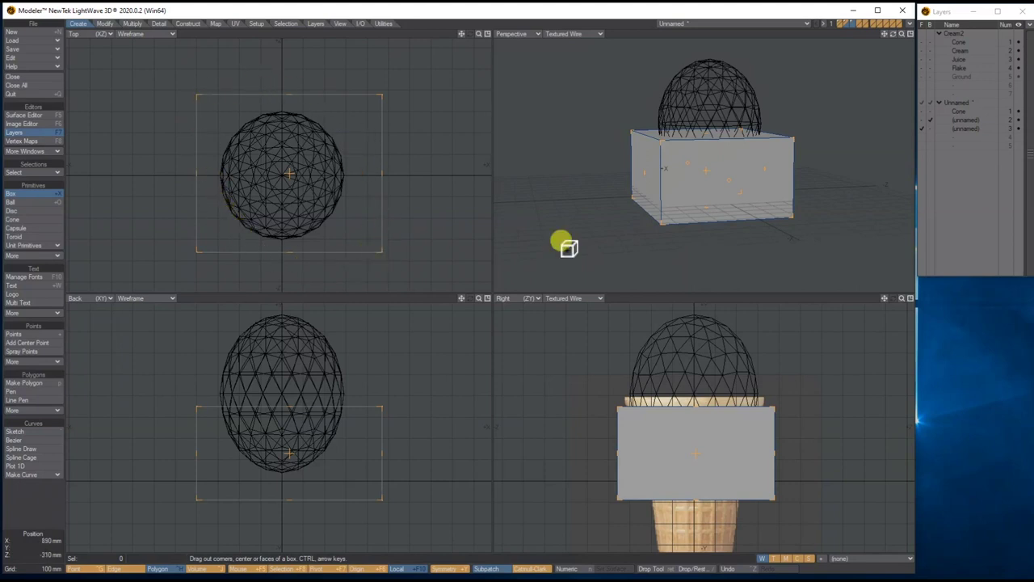
{"action": "left_click_drag", "start_coordinate": [893, 34], "coordinate": [957, 86]}
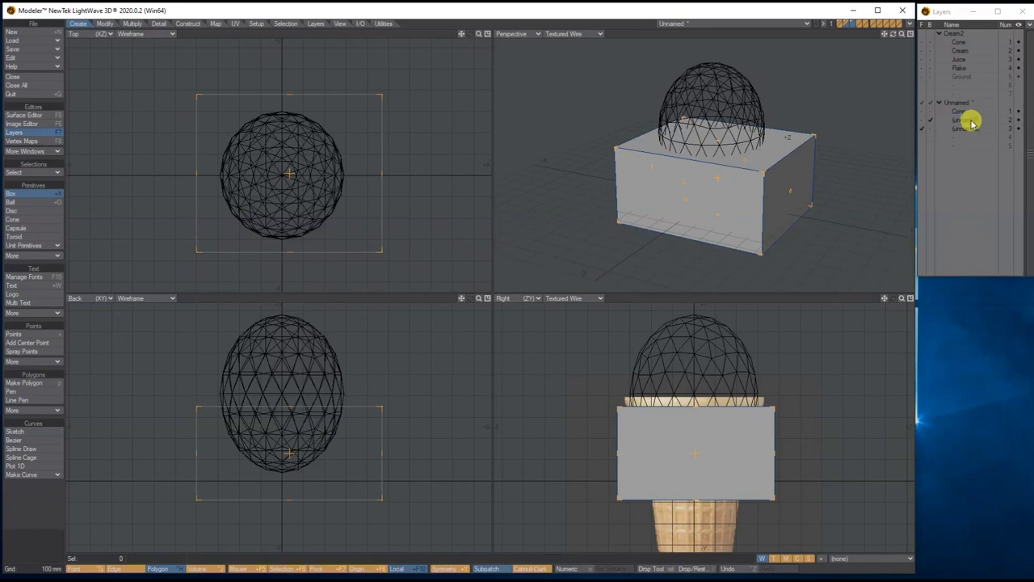
Activate the ball's layer with the box in the background and subtract the box from the ball with a Boolean.
{"action": "left_click", "coordinate": [969, 120]}
{"action": "left_click", "coordinate": [931, 128]}
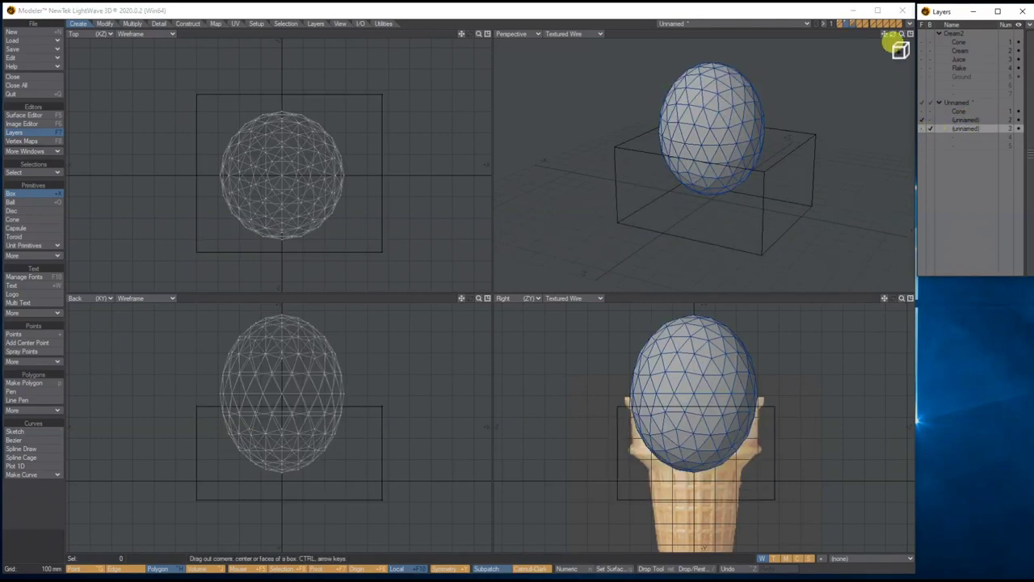
{"action": "left_click_drag", "start_coordinate": [893, 34], "coordinate": [737, 32]}
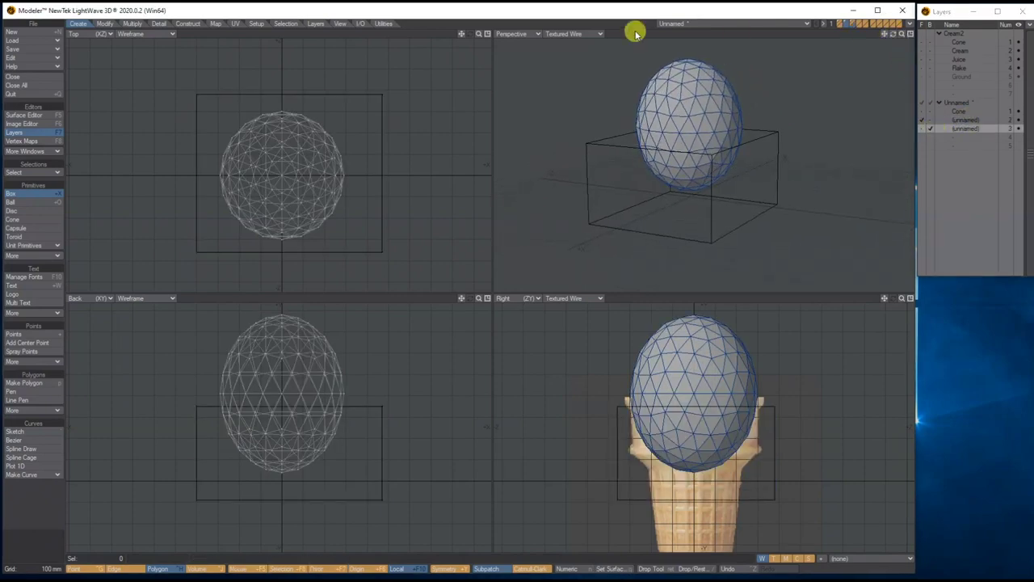
{"action": "left_click", "coordinate": [189, 22]}
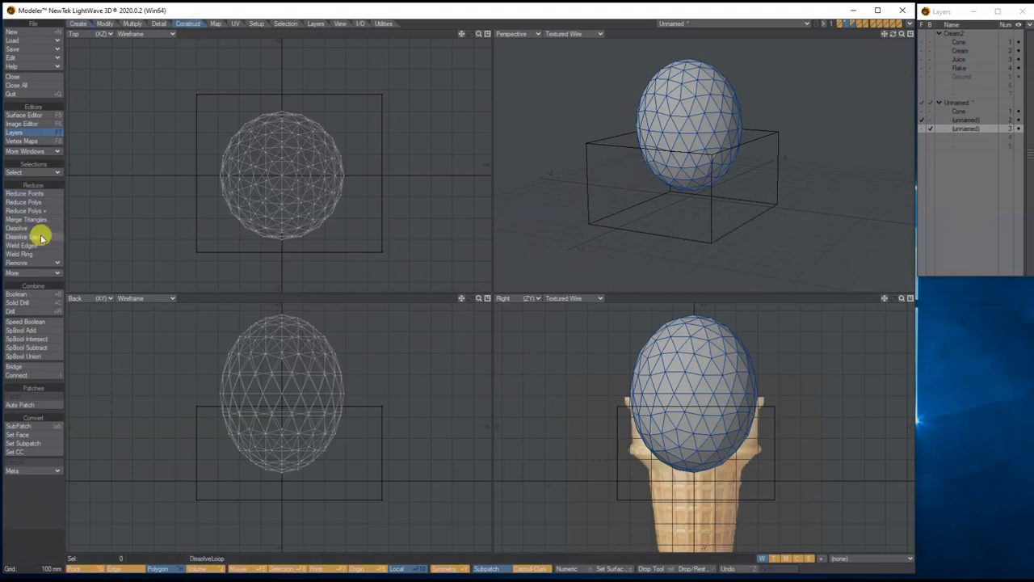
{"action": "left_click", "coordinate": [35, 293]}
{"action": "left_click", "coordinate": [295, 360]}
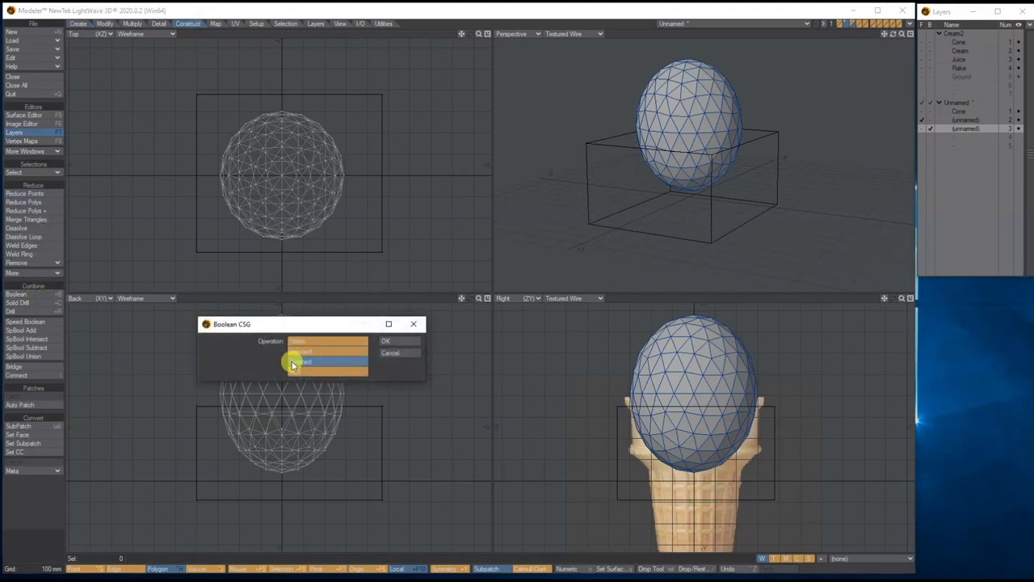
{"action": "left_click", "coordinate": [391, 340]}
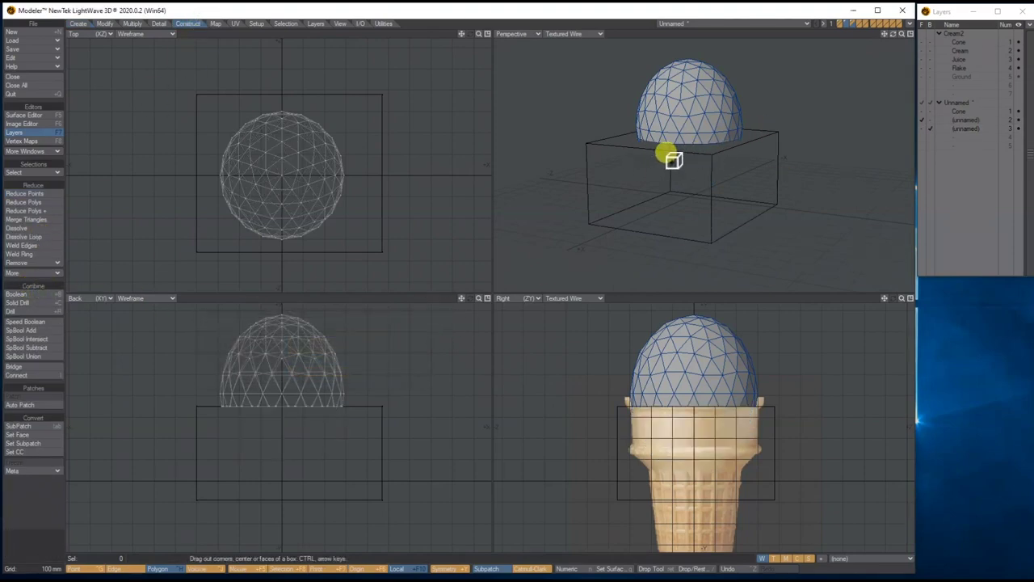
Delete the box from the third layer and make the trimmed ball's layer active.
{"action": "left_click", "coordinate": [961, 129]}
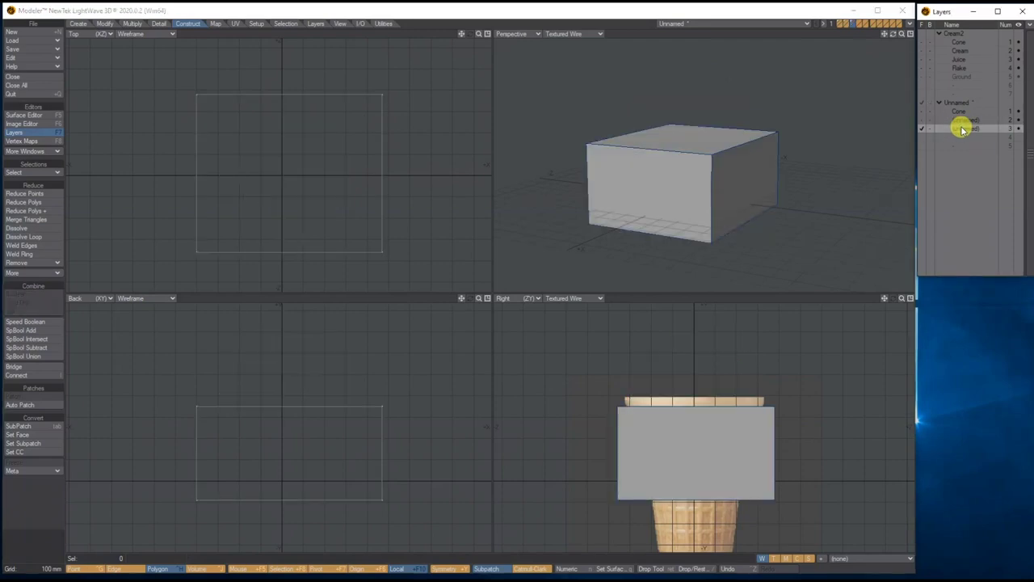
{"action": "left_click", "coordinate": [961, 129]}
{"action": "left_click", "coordinate": [966, 120]}
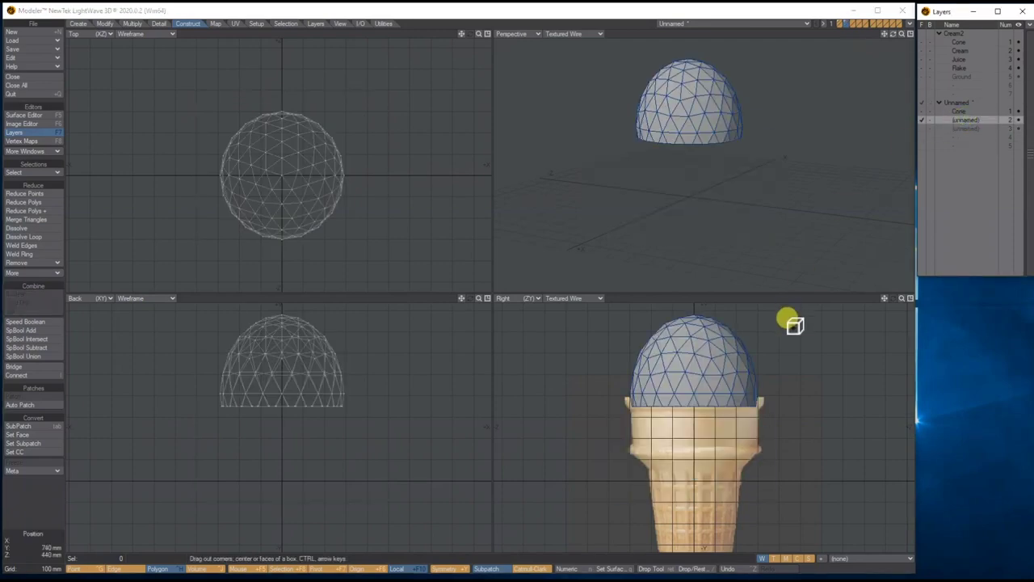
Delete the flat polygon that closes the underside of the trimmed ball.
{"action": "left_click_drag", "start_coordinate": [895, 40], "coordinate": [890, 33]}
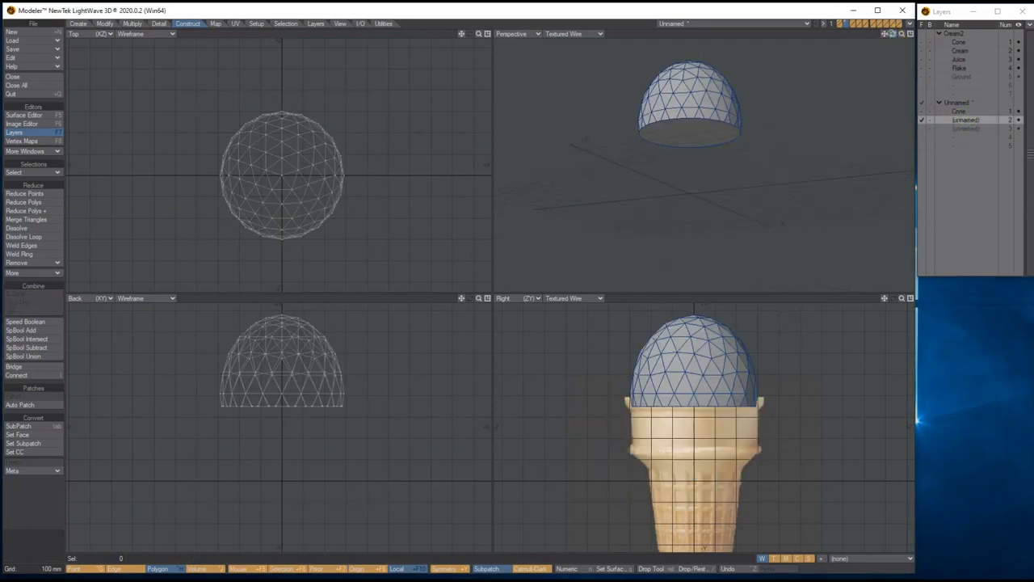
{"action": "left_click", "coordinate": [699, 136]}
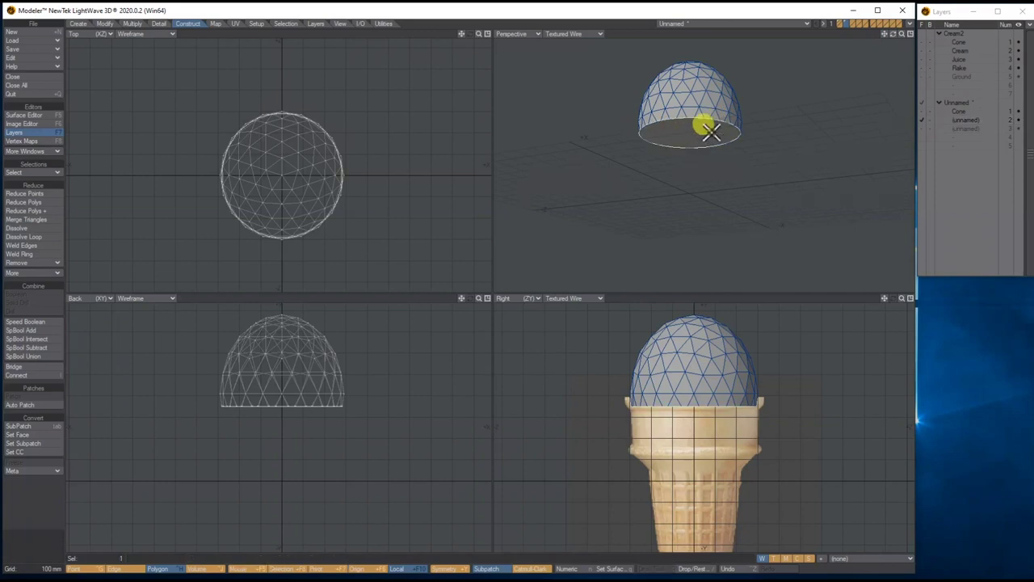
{"action": "key", "text": "Delete"}
{"action": "left_click_drag", "start_coordinate": [891, 34], "coordinate": [887, 61]}
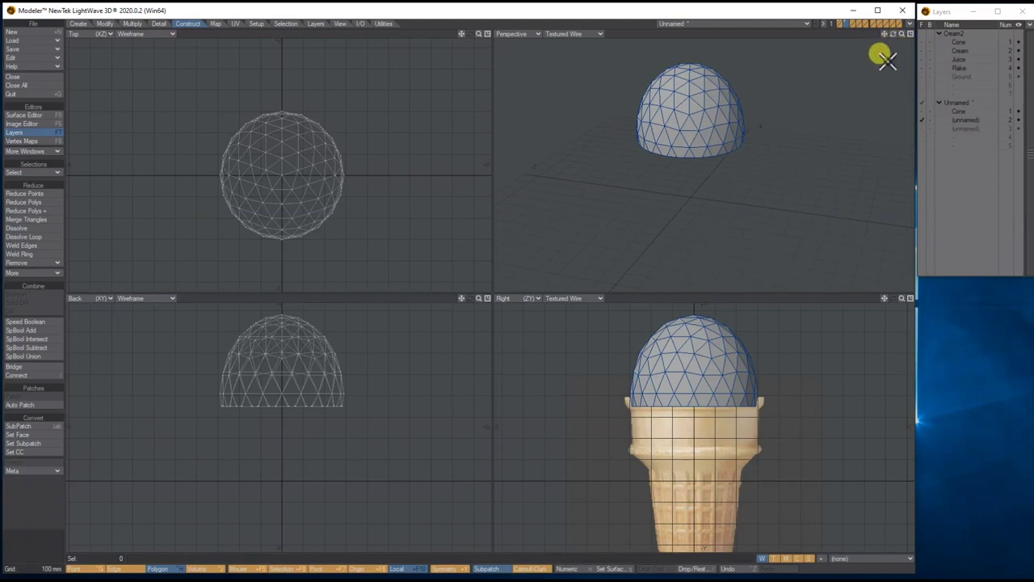
Convert the dome to subpatches and check its fit with the Cone layer in the background.
{"action": "key", "text": "Tab"}
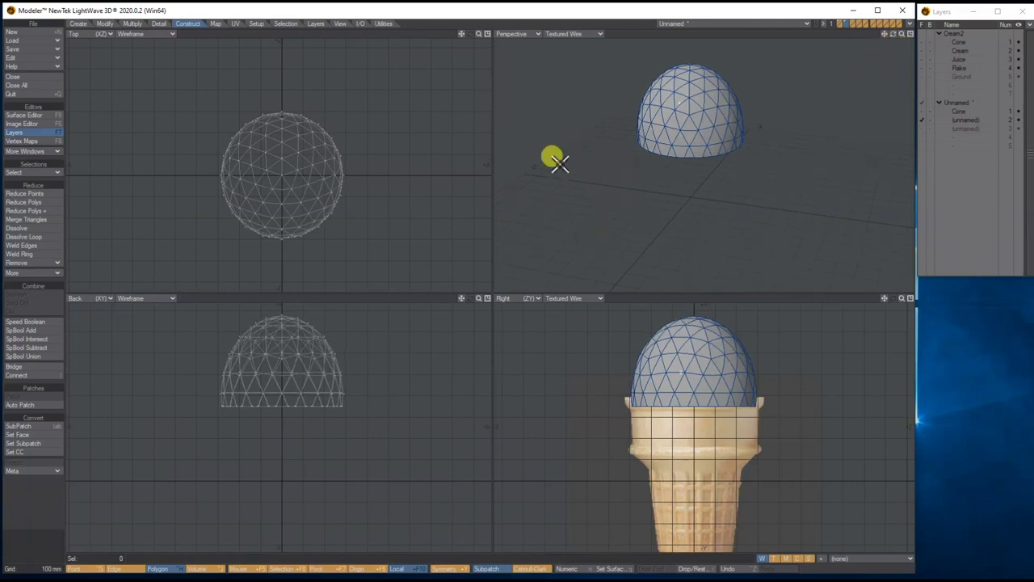
{"action": "left_click", "coordinate": [931, 112]}
{"action": "left_click_drag", "start_coordinate": [887, 34], "coordinate": [862, 67]}
{"action": "mouse_move", "coordinate": [892, 34]}
{"action": "left_mouse_down"}
{"action": "mouse_move", "coordinate": [915, 34]}
{"action": "mouse_move", "coordinate": [885, 31]}
{"action": "mouse_move", "coordinate": [894, 36]}
{"action": "left_mouse_up"}
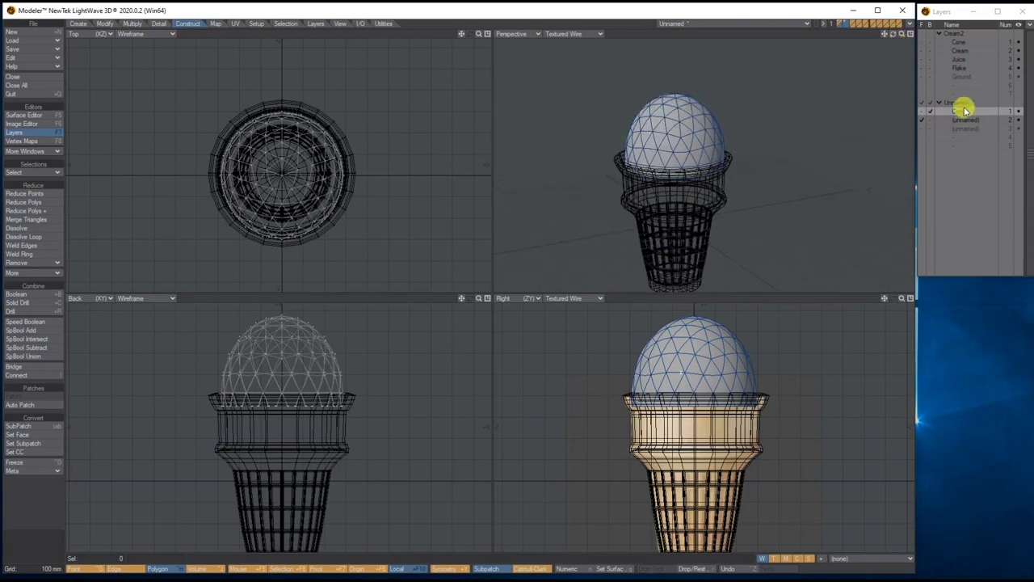
Show only the dome's layer and fractalize its surface with 5% noise.
{"action": "left_click", "coordinate": [970, 118]}
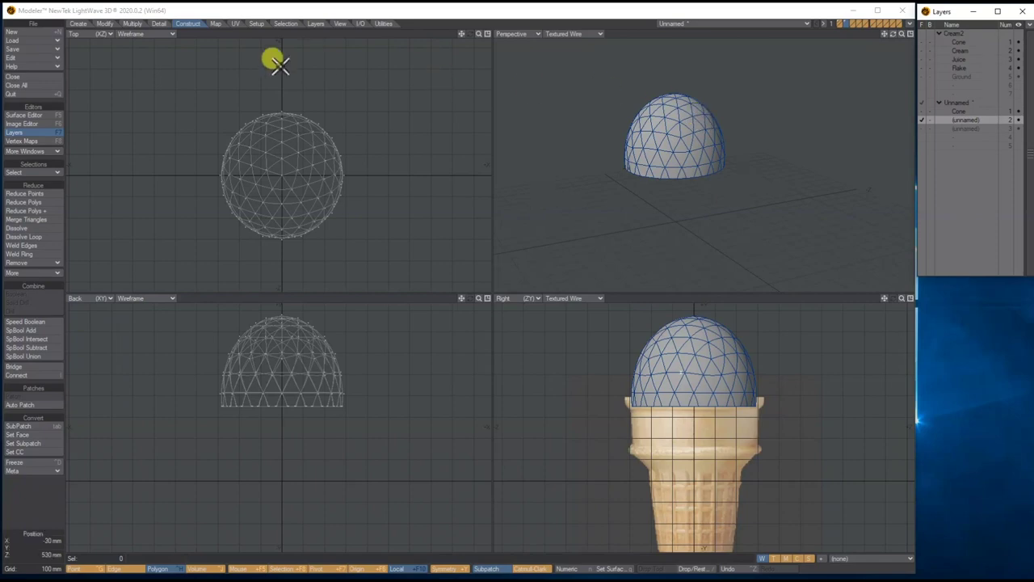
{"action": "left_click", "coordinate": [133, 23]}
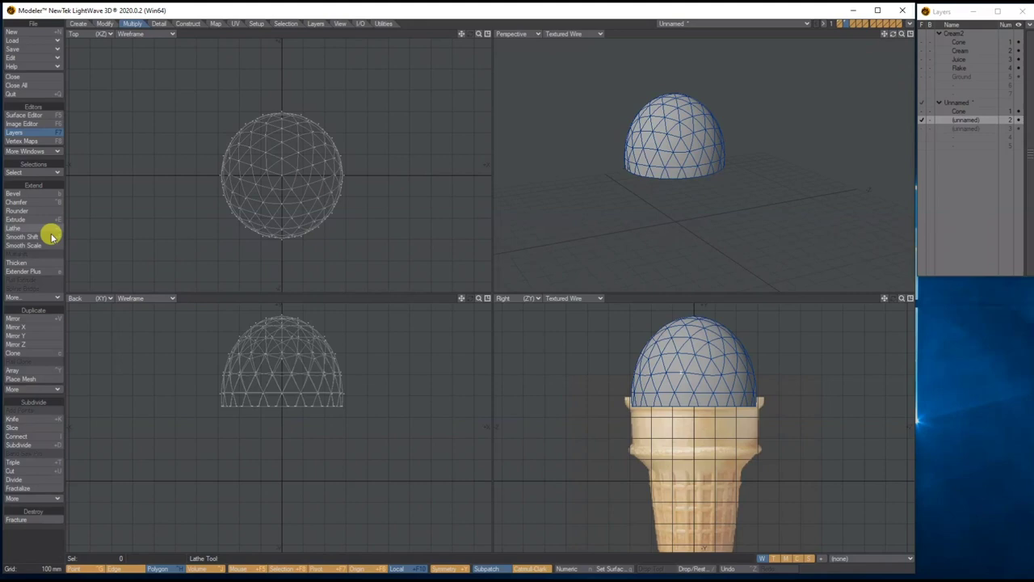
{"action": "left_click", "coordinate": [24, 489]}
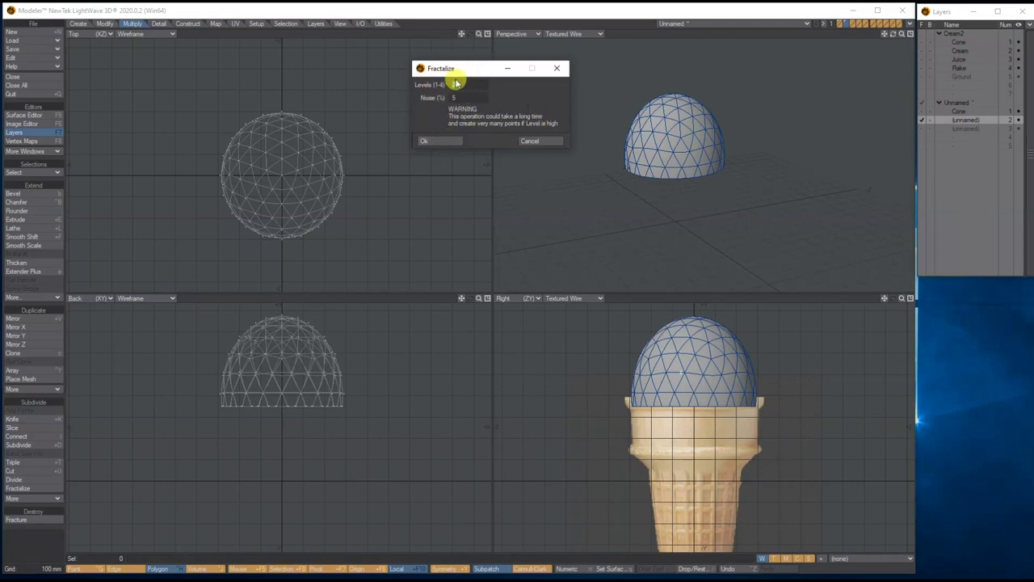
{"action": "left_click", "coordinate": [431, 141]}
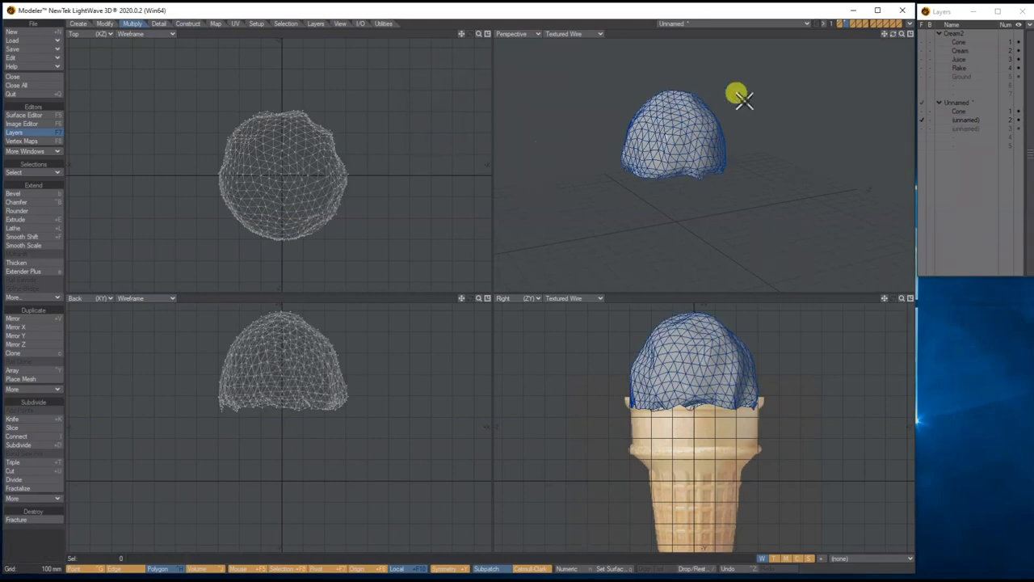
Name the fractalized dome's layer "Cream".
{"action": "mouse_move", "coordinate": [892, 33]}
{"action": "left_mouse_down"}
{"action": "mouse_move", "coordinate": [909, 49]}
{"action": "mouse_move", "coordinate": [953, 41]}
{"action": "mouse_move", "coordinate": [884, 34]}
{"action": "mouse_move", "coordinate": [912, 36]}
{"action": "mouse_move", "coordinate": [885, 63]}
{"action": "mouse_move", "coordinate": [902, 74]}
{"action": "mouse_move", "coordinate": [908, 65]}
{"action": "mouse_move", "coordinate": [894, 50]}
{"action": "left_mouse_up"}
{"action": "left_click", "coordinate": [926, 104]}
{"action": "double_click", "coordinate": [967, 119]}
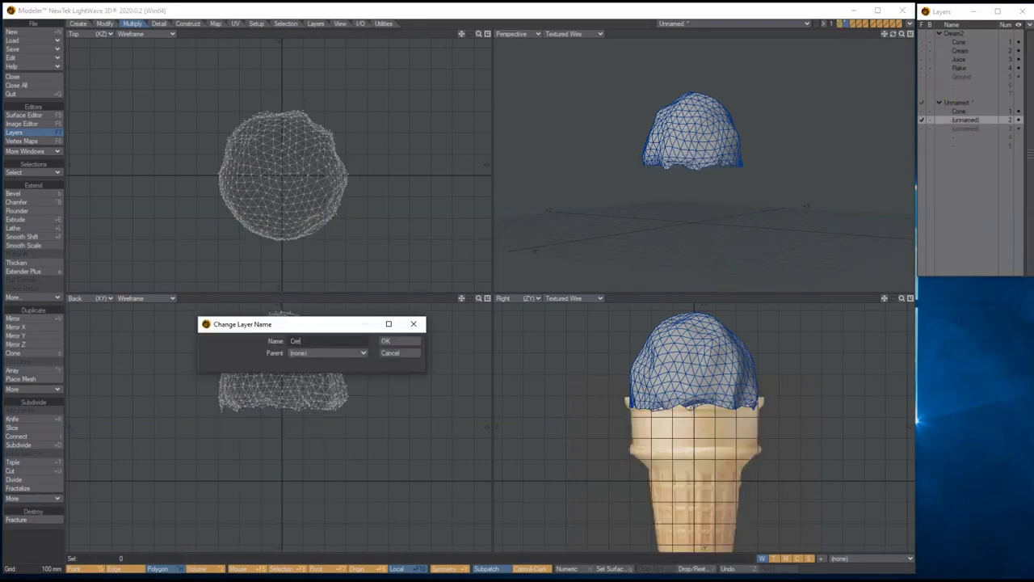
{"action": "left_click", "coordinate": [390, 341]}
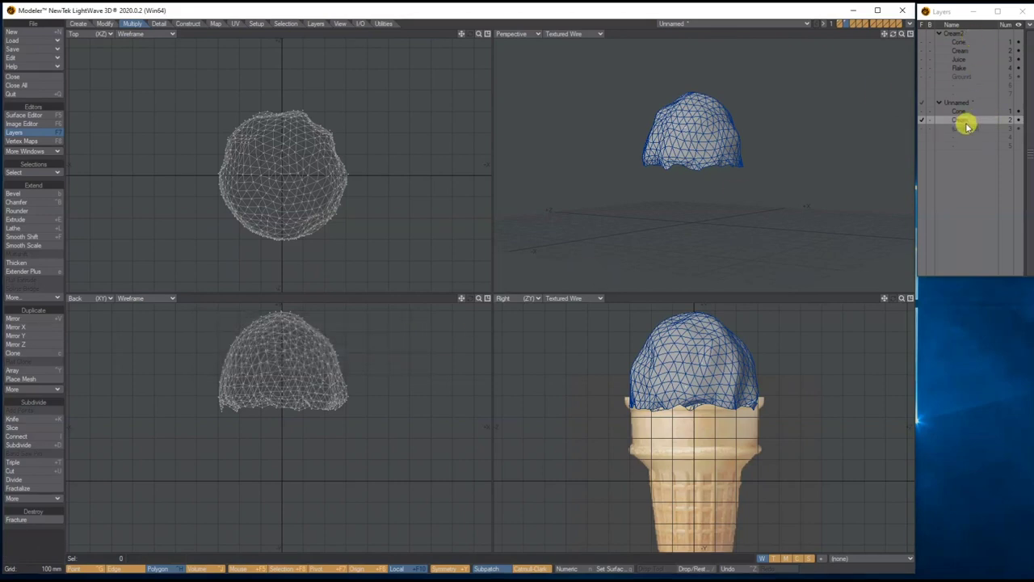
Show all layers of the unnamed object together in the foreground and inspect the ice cream from several angles.
{"action": "left_click", "coordinate": [921, 104]}
{"action": "left_click_drag", "start_coordinate": [901, 34], "coordinate": [692, 132]}
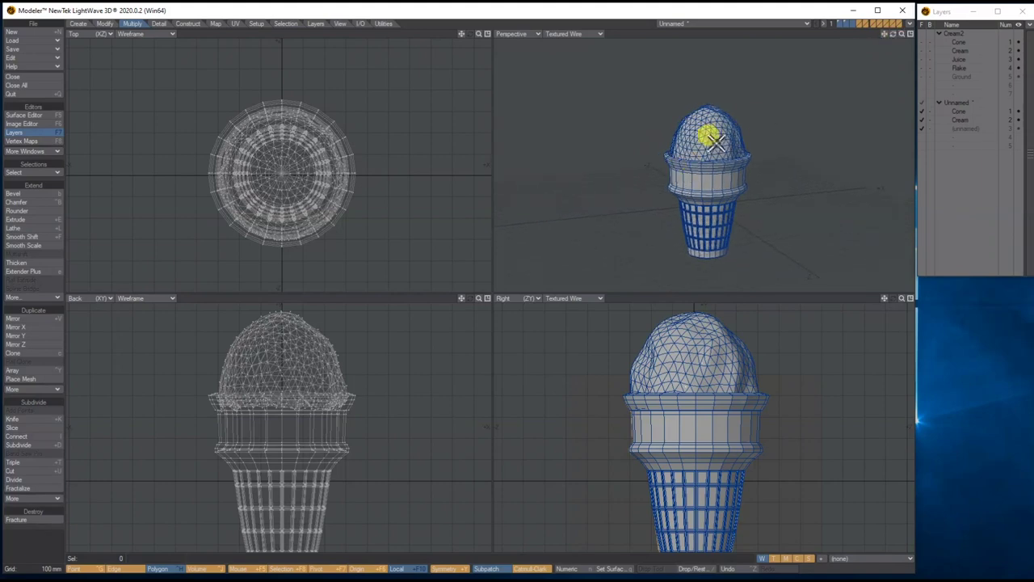
{"action": "mouse_move", "coordinate": [894, 34]}
{"action": "left_mouse_down"}
{"action": "mouse_move", "coordinate": [824, 65]}
{"action": "mouse_move", "coordinate": [884, 35]}
{"action": "left_mouse_up"}
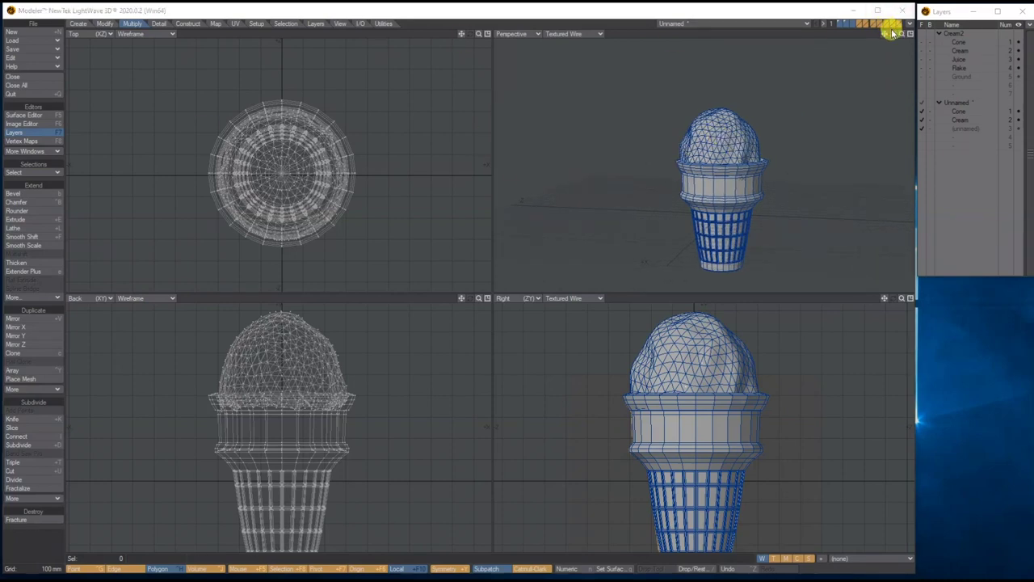
{"action": "mouse_move", "coordinate": [894, 36]}
{"action": "left_mouse_down"}
{"action": "mouse_move", "coordinate": [856, 37]}
{"action": "mouse_move", "coordinate": [881, 39]}
{"action": "mouse_move", "coordinate": [893, 25]}
{"action": "mouse_move", "coordinate": [891, 50]}
{"action": "mouse_move", "coordinate": [893, 40]}
{"action": "left_mouse_up"}
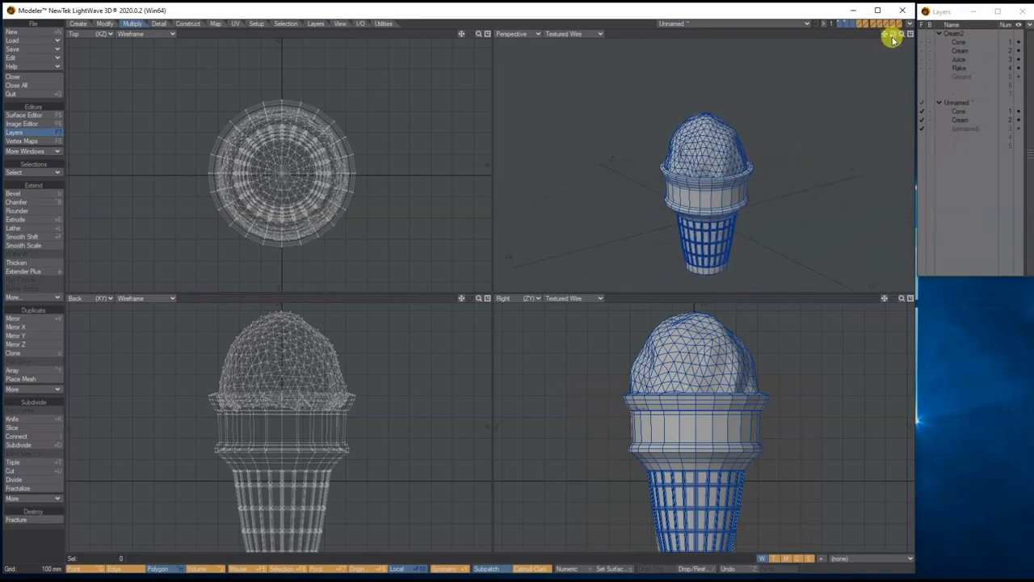
On the empty third layer, with the Cream layer in the background, create a capsule along the Z axis with numeric settings shown.
{"action": "left_click", "coordinate": [967, 128]}
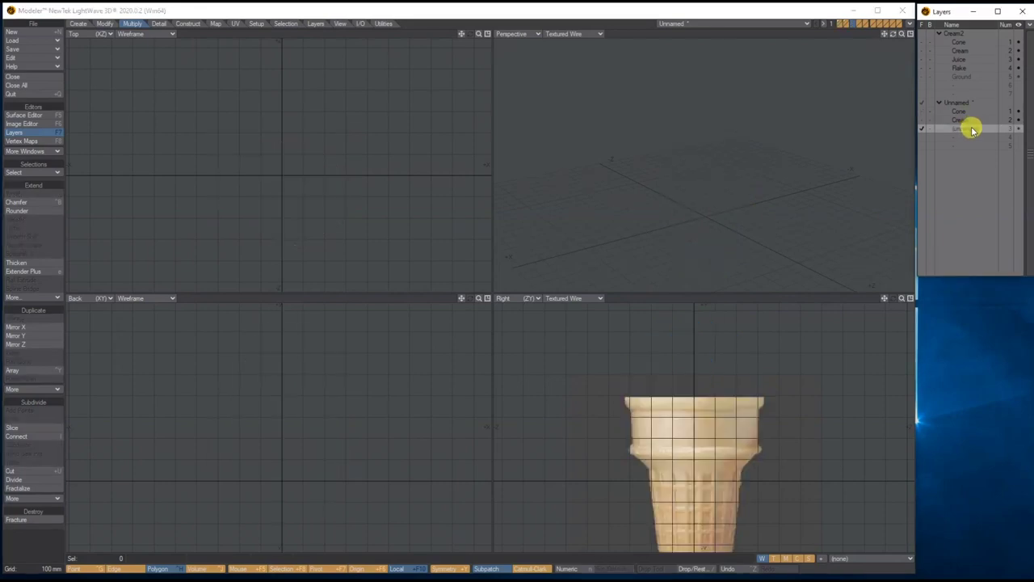
{"action": "left_click", "coordinate": [933, 121]}
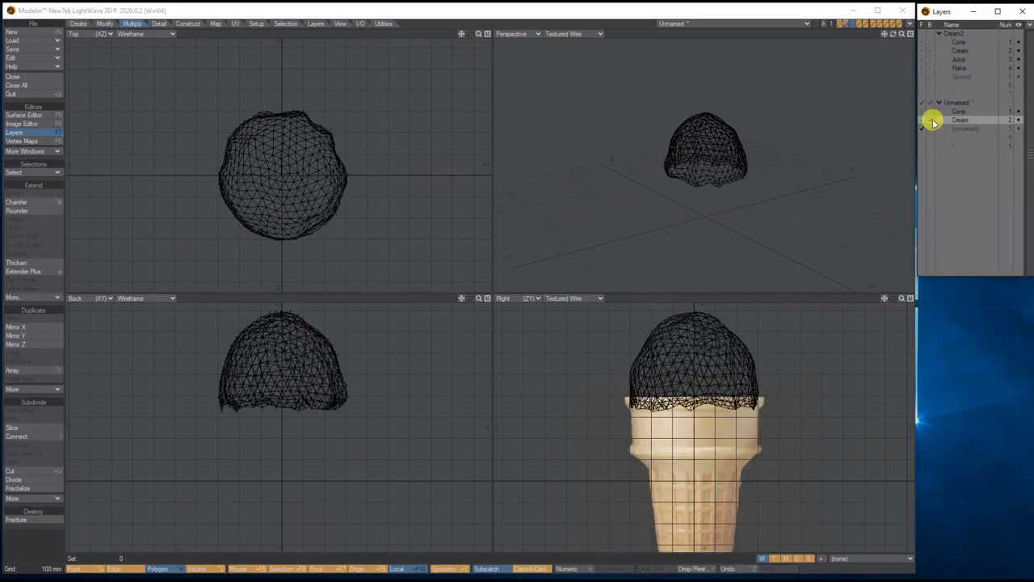
{"action": "left_click_drag", "start_coordinate": [478, 33], "coordinate": [460, 39]}
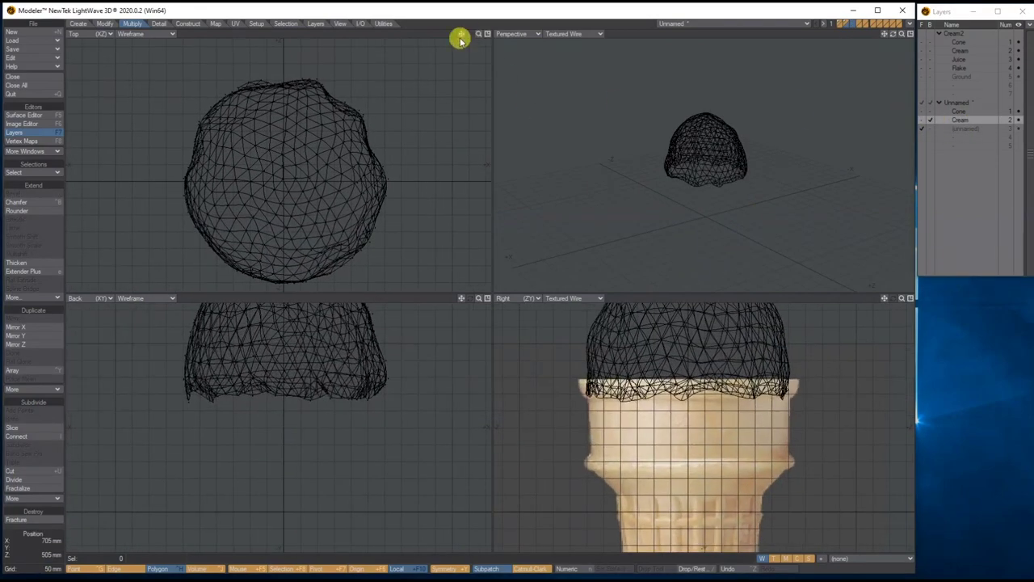
{"action": "left_click", "coordinate": [78, 23]}
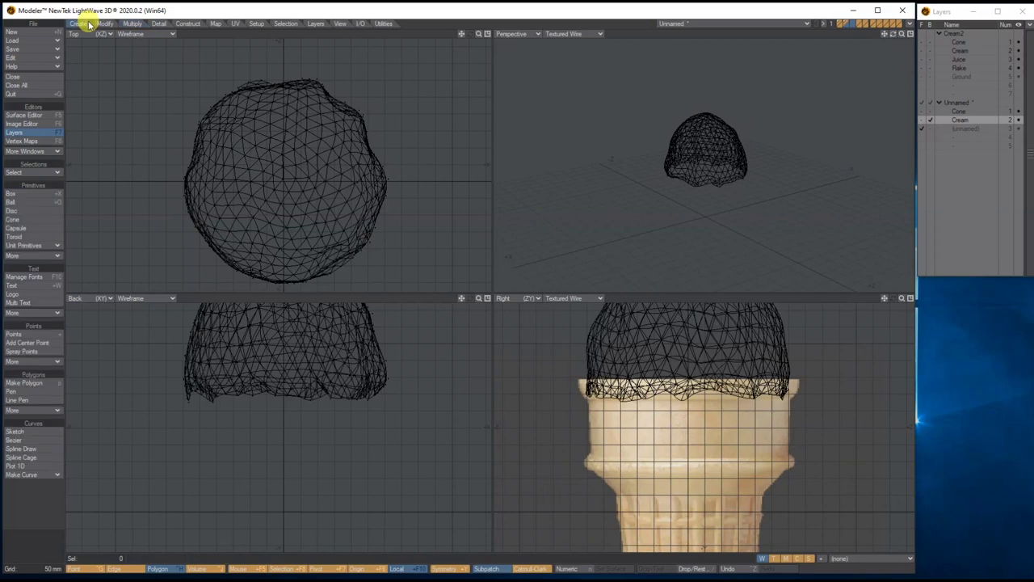
{"action": "left_click", "coordinate": [19, 228]}
{"action": "key", "text": "n"}
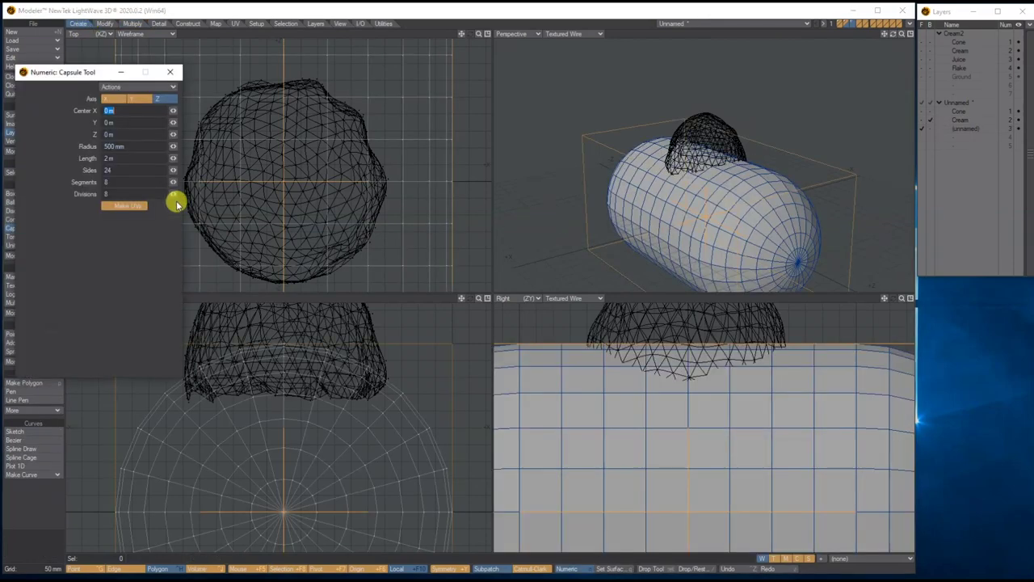
{"action": "left_click_drag", "start_coordinate": [478, 35], "coordinate": [335, 84]}
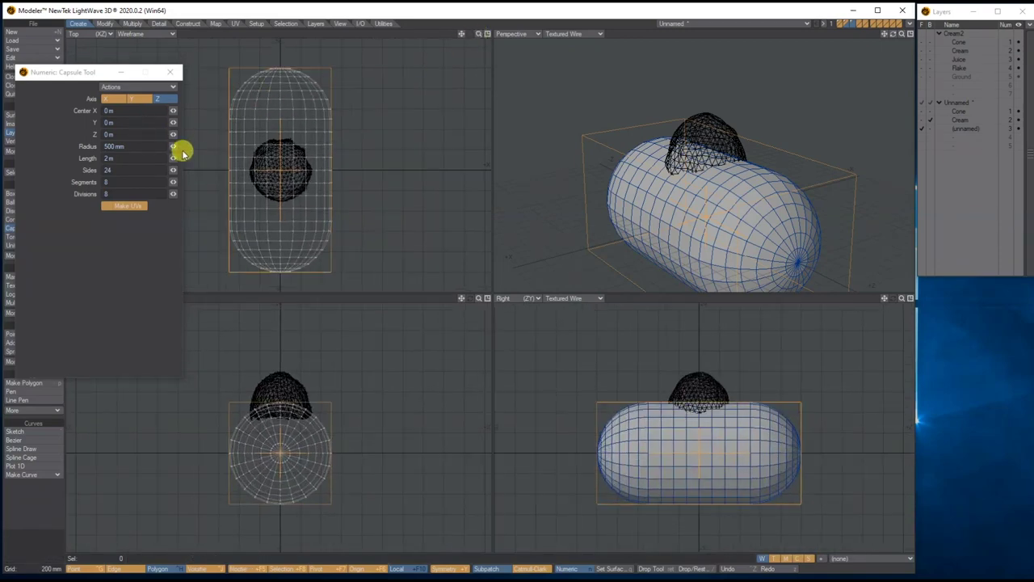
Set the capsule's radius to 30 mm and its length to 90 mm.
{"action": "left_click", "coordinate": [143, 146]}
{"action": "type", "text": "3"}
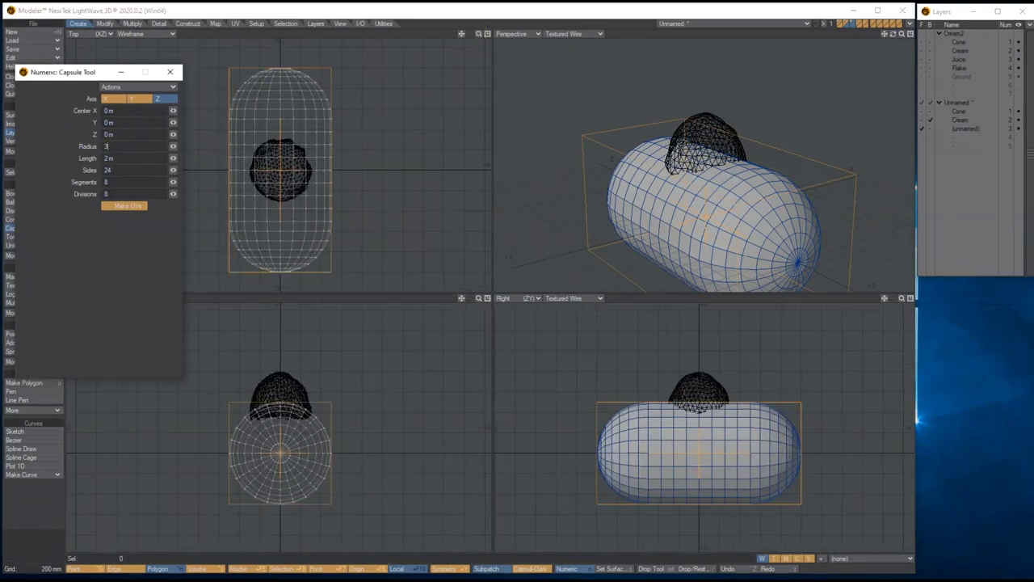
{"action": "type", "text": "0"}
{"action": "key", "text": "Tab"}
{"action": "type", "text": "50"}
{"action": "key", "text": "Tab"}
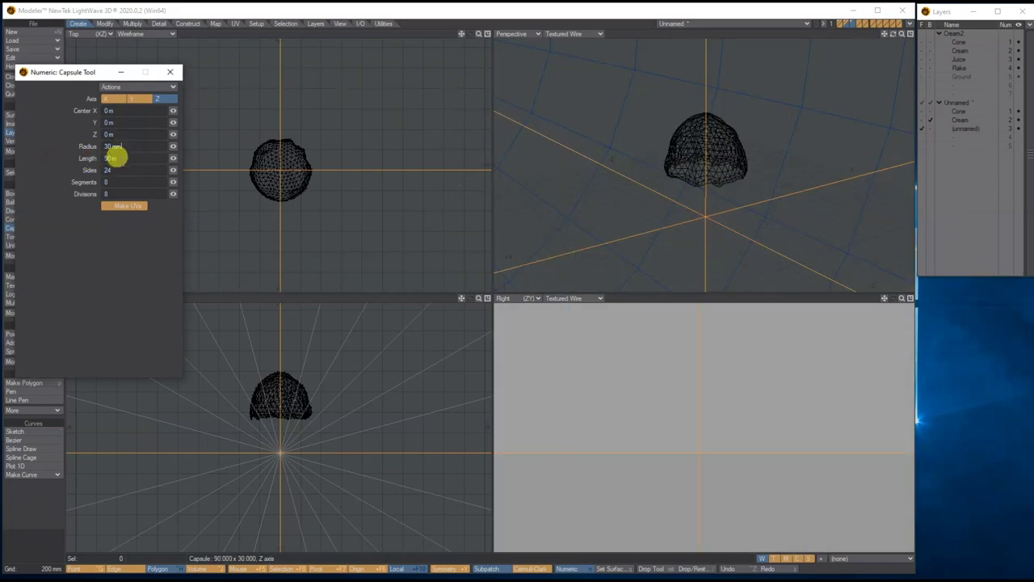
{"action": "left_click", "coordinate": [118, 156]}
{"action": "type", "text": "m"}
{"action": "left_click", "coordinate": [114, 169]}
{"action": "left_click_drag", "start_coordinate": [486, 30], "coordinate": [455, 32]}
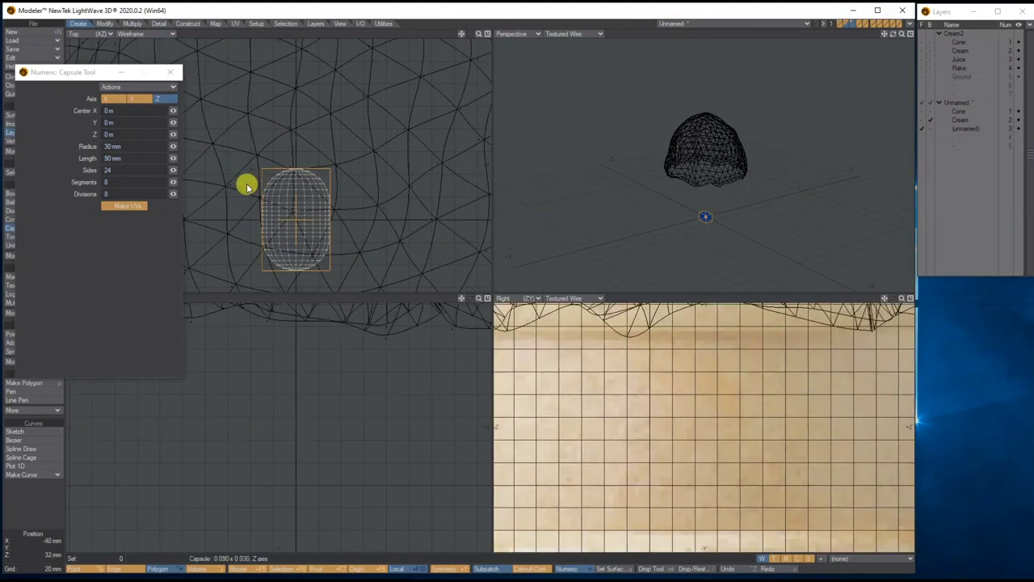
Shrink the capsule to 4 mm radius and 19 mm length with 12 sides, 5 segments and 5 divisions, and compare it with the Cream layer.
{"action": "mouse_move", "coordinate": [173, 145]}
{"action": "left_mouse_down"}
{"action": "mouse_move", "coordinate": [173, 159]}
{"action": "mouse_move", "coordinate": [174, 150]}
{"action": "left_mouse_up"}
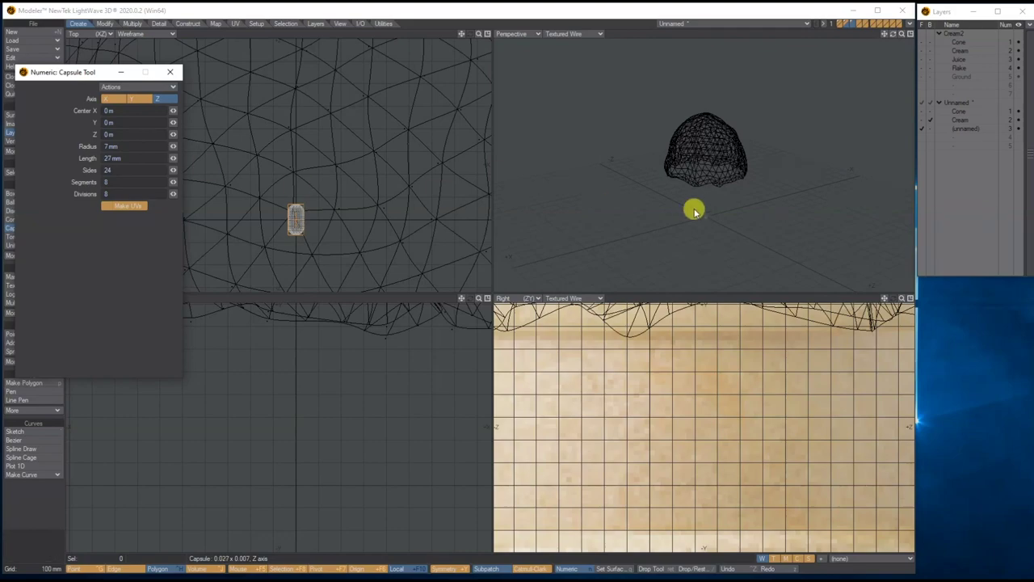
{"action": "left_click_drag", "start_coordinate": [479, 33], "coordinate": [530, 34]}
{"action": "left_click_drag", "start_coordinate": [173, 146], "coordinate": [165, 147]}
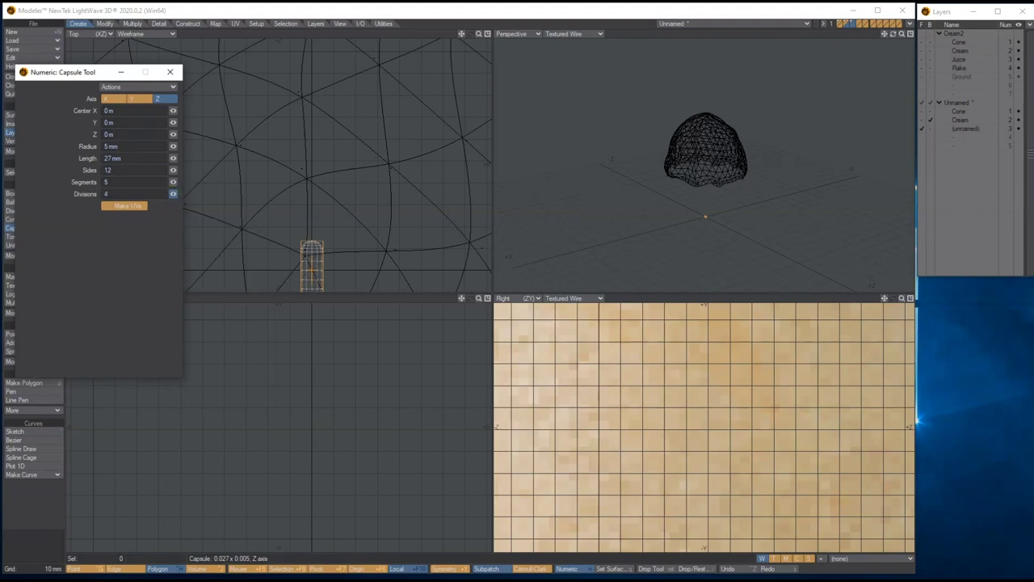
{"action": "left_click_drag", "start_coordinate": [463, 33], "coordinate": [464, 0]}
{"action": "mouse_move", "coordinate": [478, 34]}
{"action": "left_mouse_down"}
{"action": "mouse_move", "coordinate": [388, 34]}
{"action": "mouse_move", "coordinate": [473, 34]}
{"action": "left_mouse_up"}
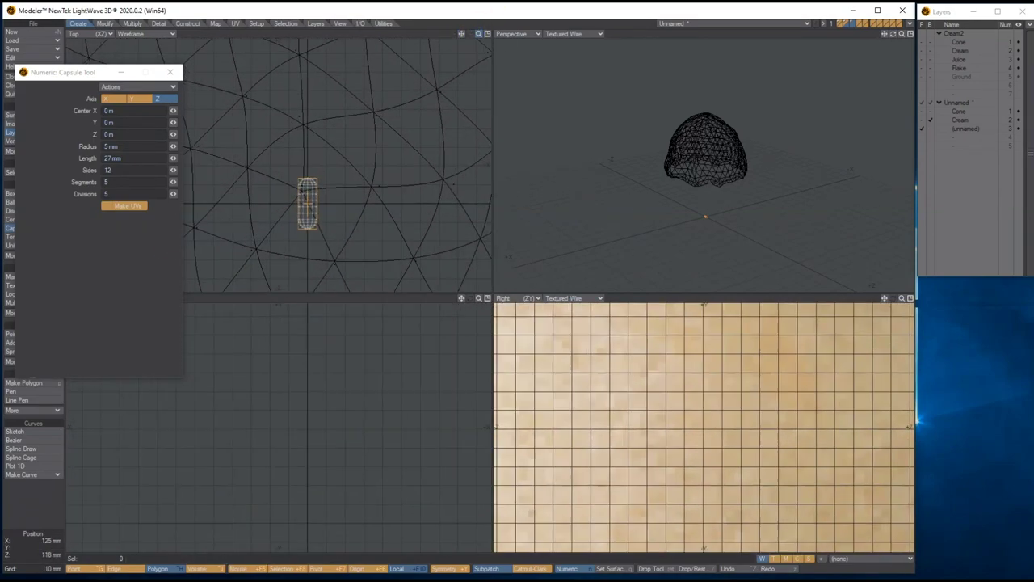
{"action": "left_click_drag", "start_coordinate": [173, 146], "coordinate": [168, 146]}
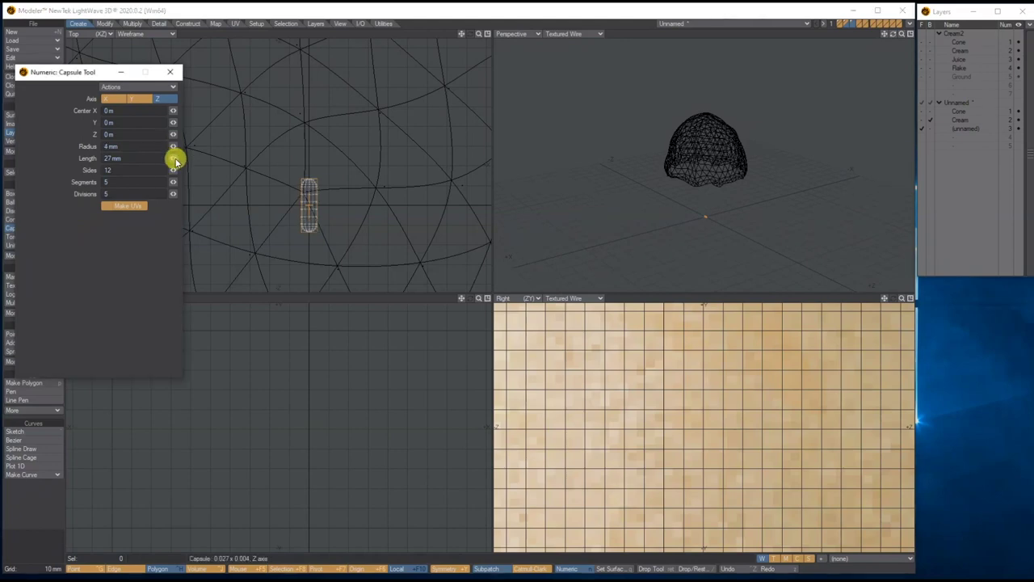
{"action": "left_click_drag", "start_coordinate": [173, 158], "coordinate": [170, 159]}
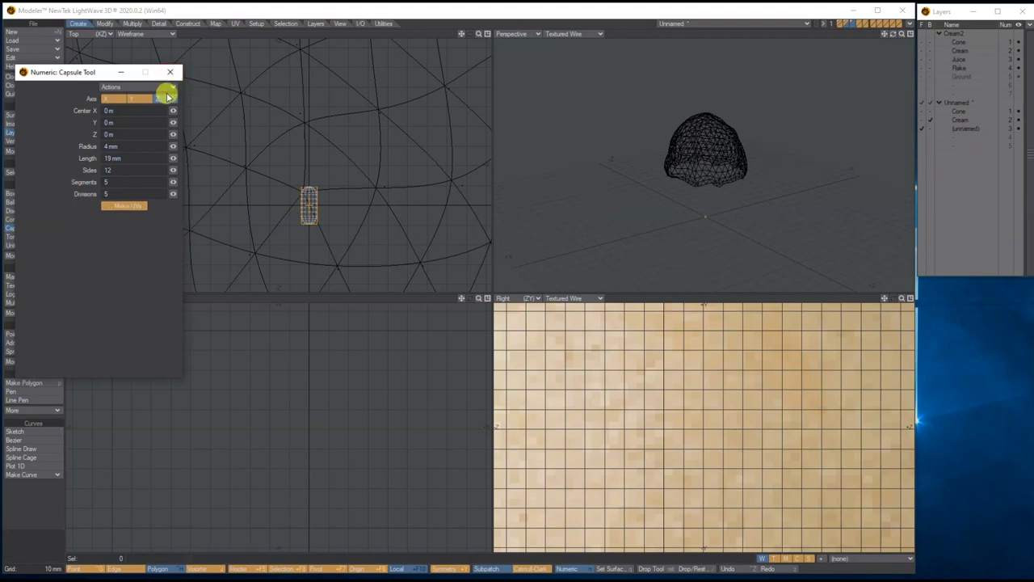
{"action": "left_click", "coordinate": [171, 74]}
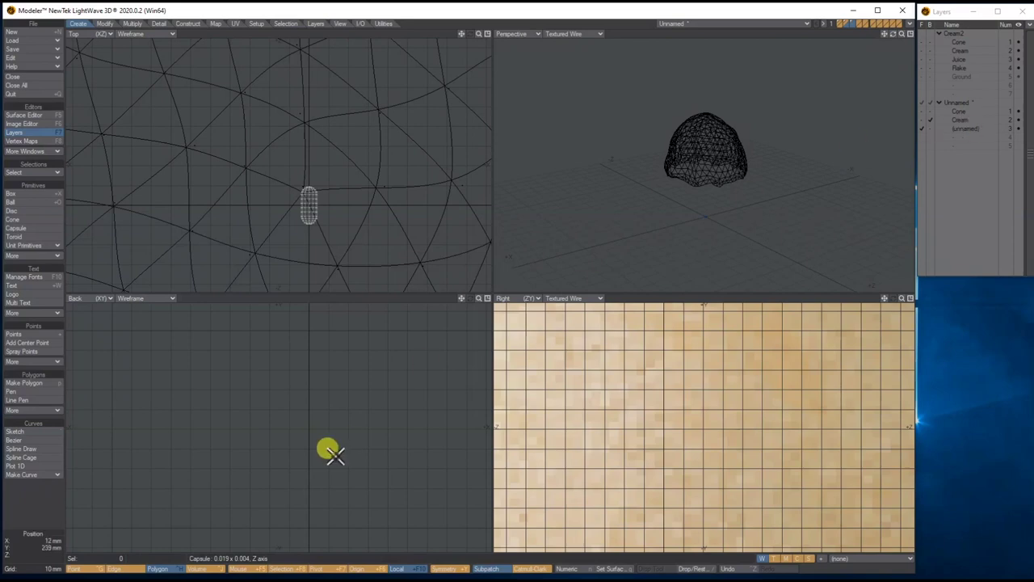
{"action": "key", "text": "a"}
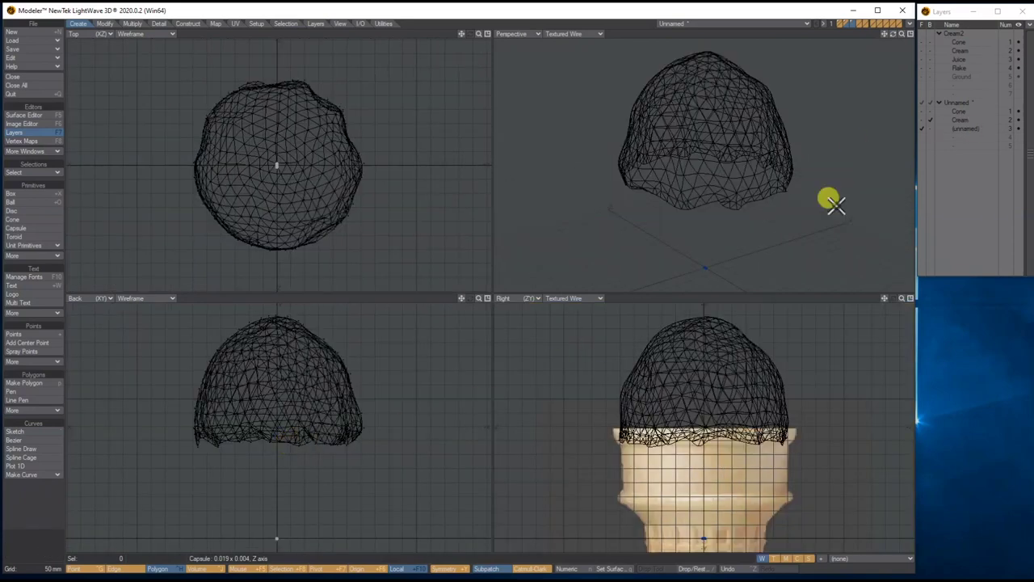
Show only the capsule's layer, convert the capsule to subpatches and move it slightly straight up.
{"action": "left_click", "coordinate": [961, 130]}
{"action": "key", "text": "a"}
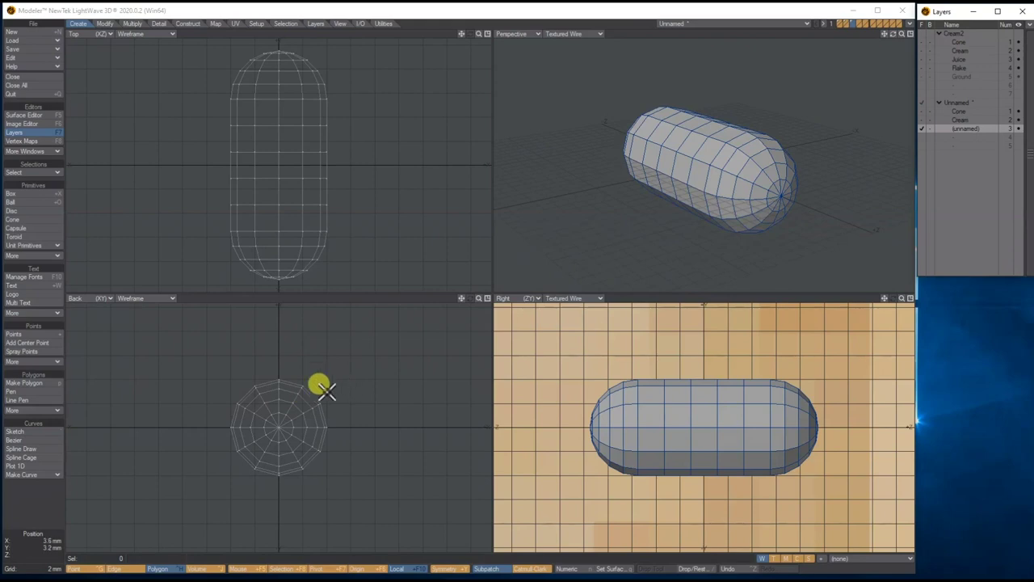
{"action": "key", "text": "Tab"}
{"action": "key", "text": "t"}
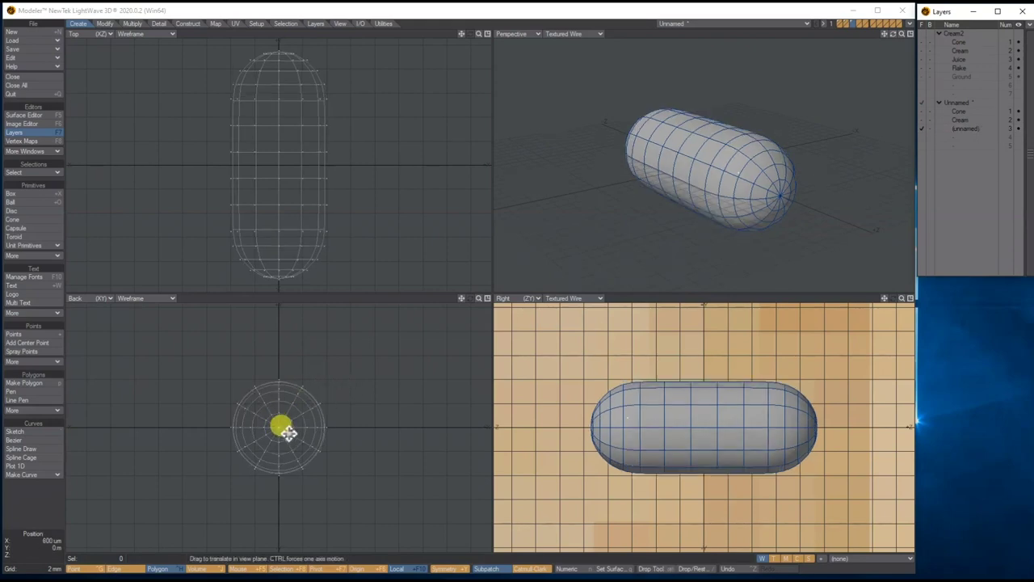
{"action": "left_click_drag", "start_coordinate": [283, 426], "coordinate": [282, 394]}
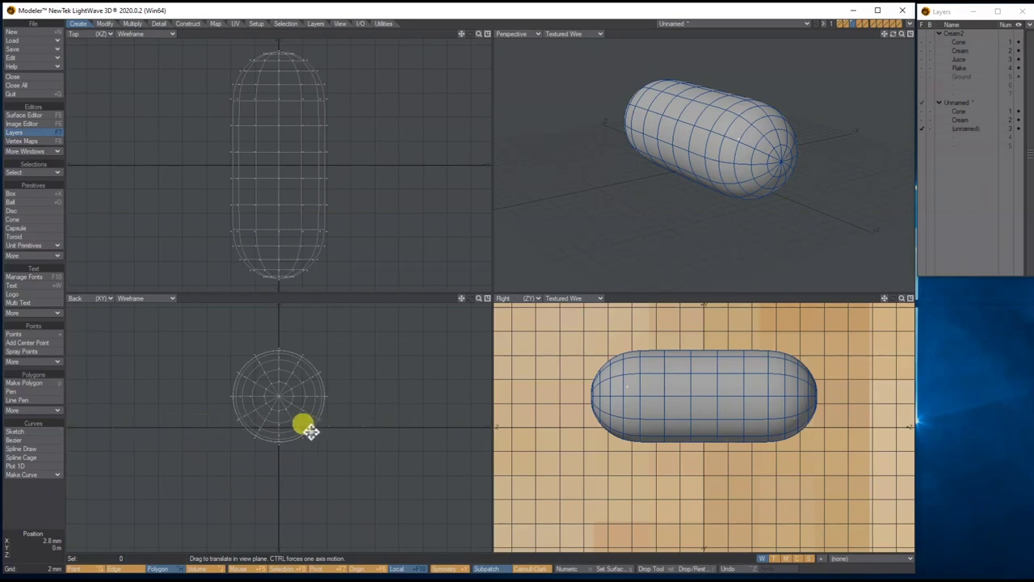
Name the capsule's layer "1".
{"action": "double_click", "coordinate": [967, 129]}
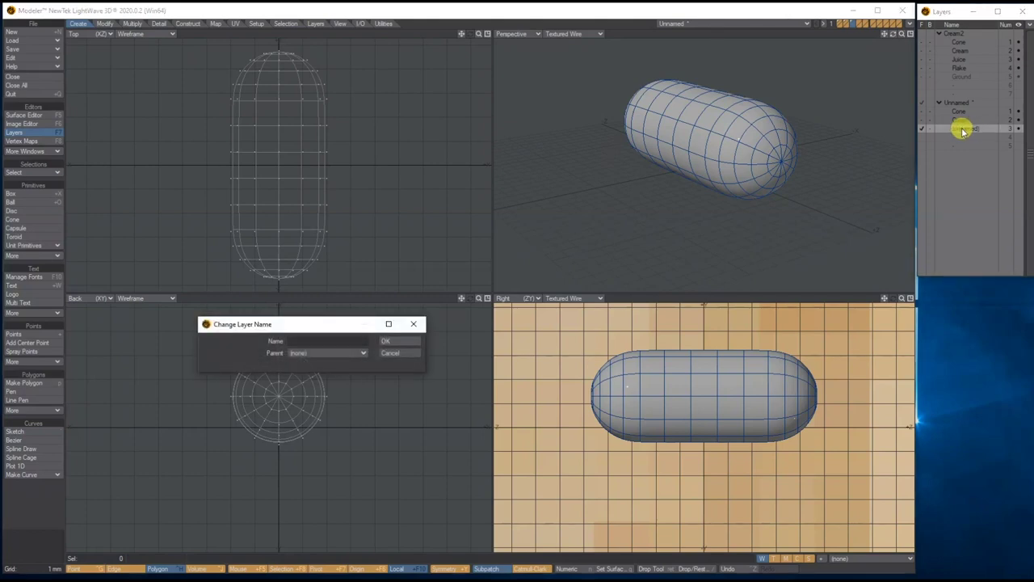
{"action": "type", "text": "1"}
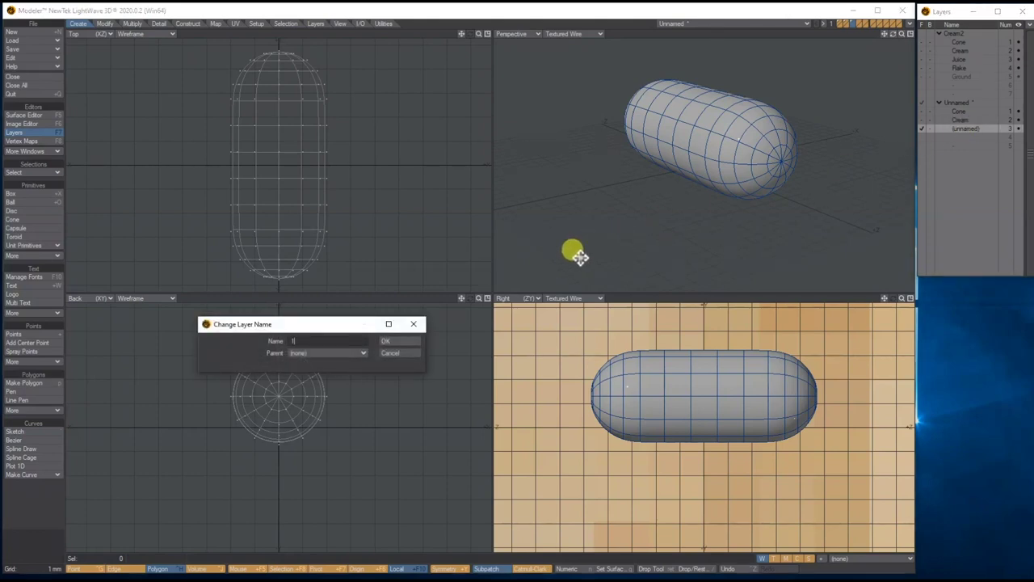
{"action": "left_click", "coordinate": [397, 341]}
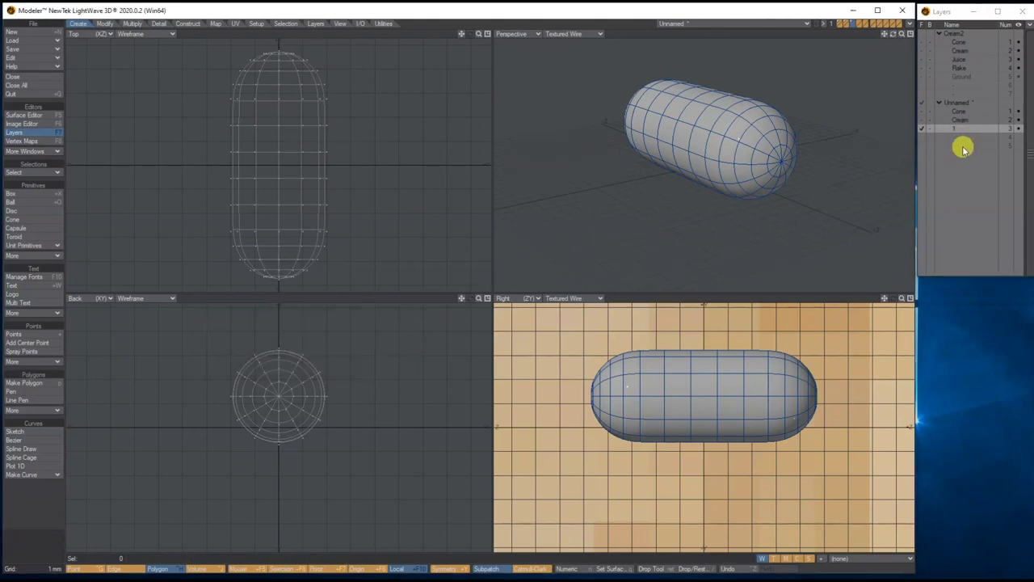
Assign the capsule a new surface named "Red 1" with the dark red colour 127, 0, 0.
{"action": "key", "text": "q"}
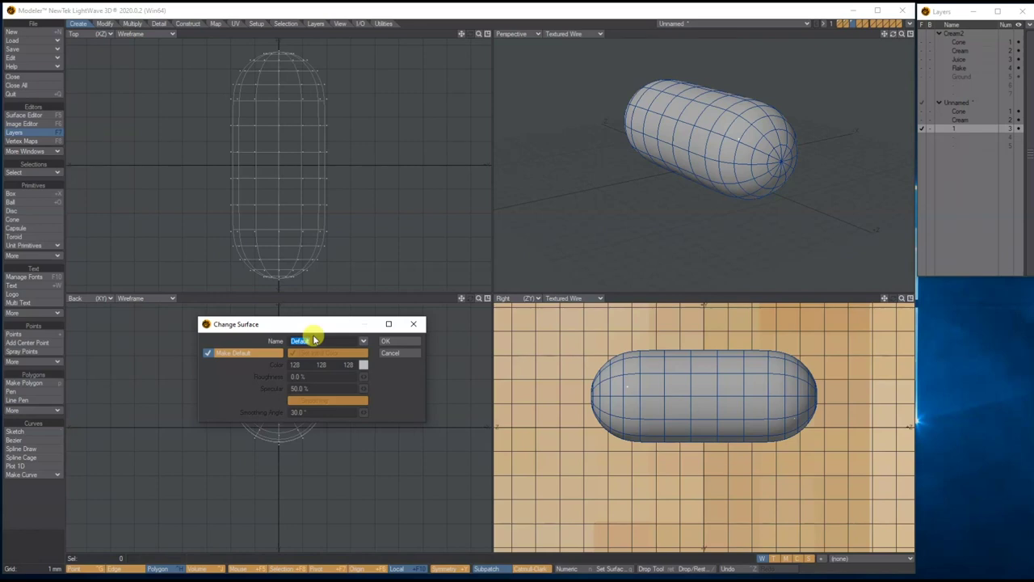
{"action": "type", "text": "Red 1"}
{"action": "left_click", "coordinate": [363, 364]}
{"action": "left_click", "coordinate": [265, 311]}
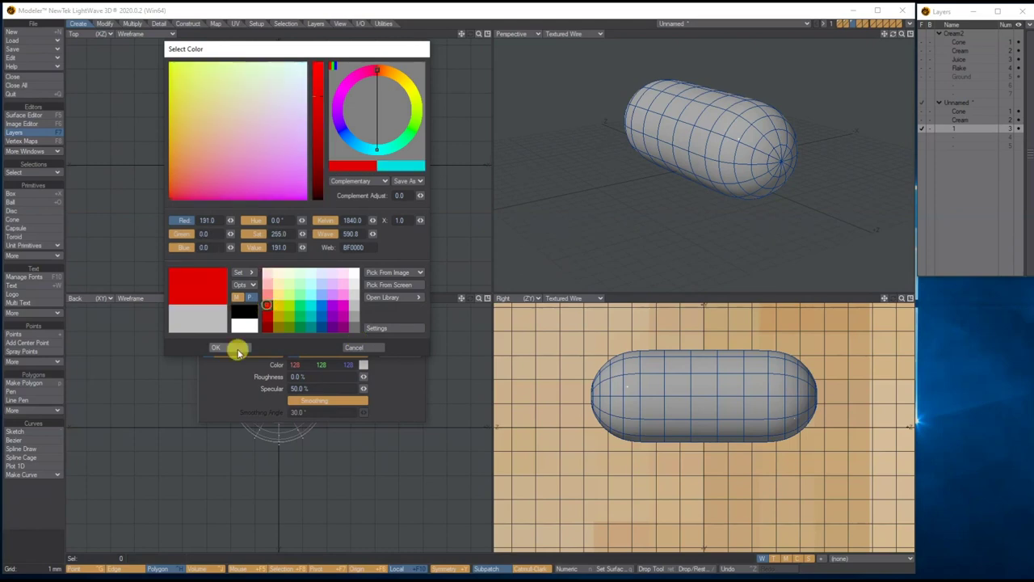
{"action": "left_click", "coordinate": [264, 320]}
{"action": "left_click", "coordinate": [228, 347]}
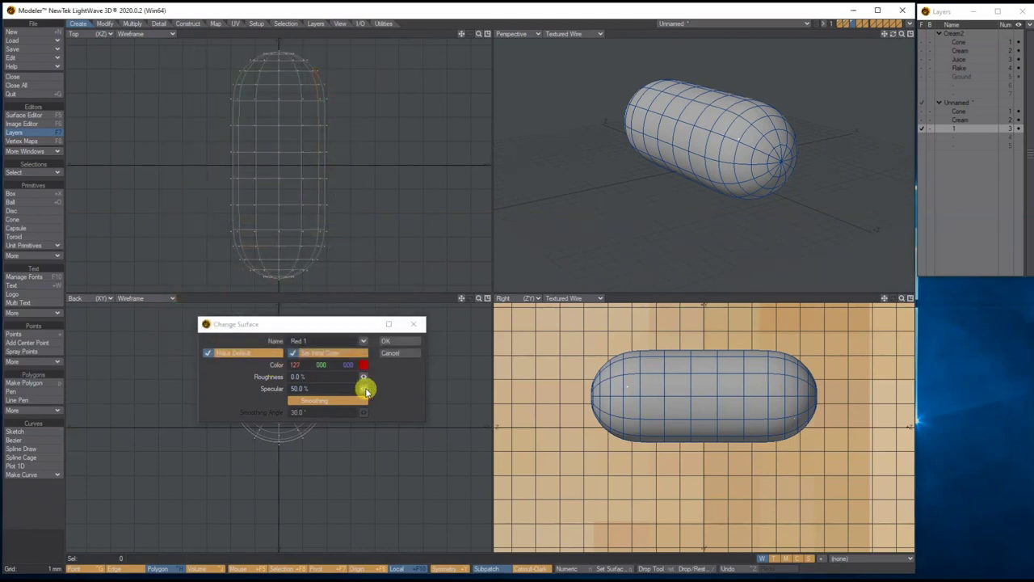
{"action": "left_click", "coordinate": [391, 341]}
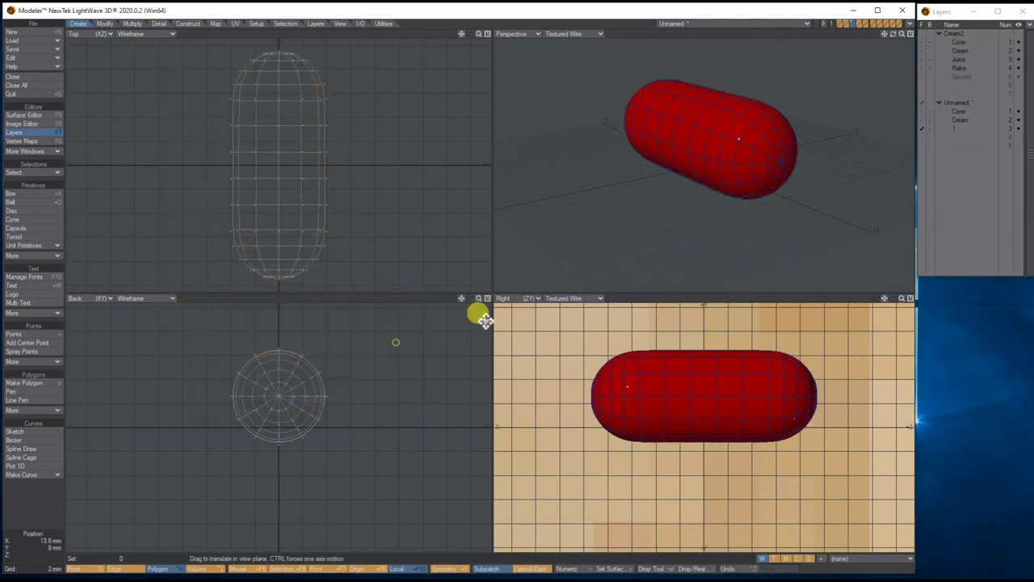
Copy the red capsule into the empty fourth layer and name that layer "2".
{"action": "left_click", "coordinate": [958, 127]}
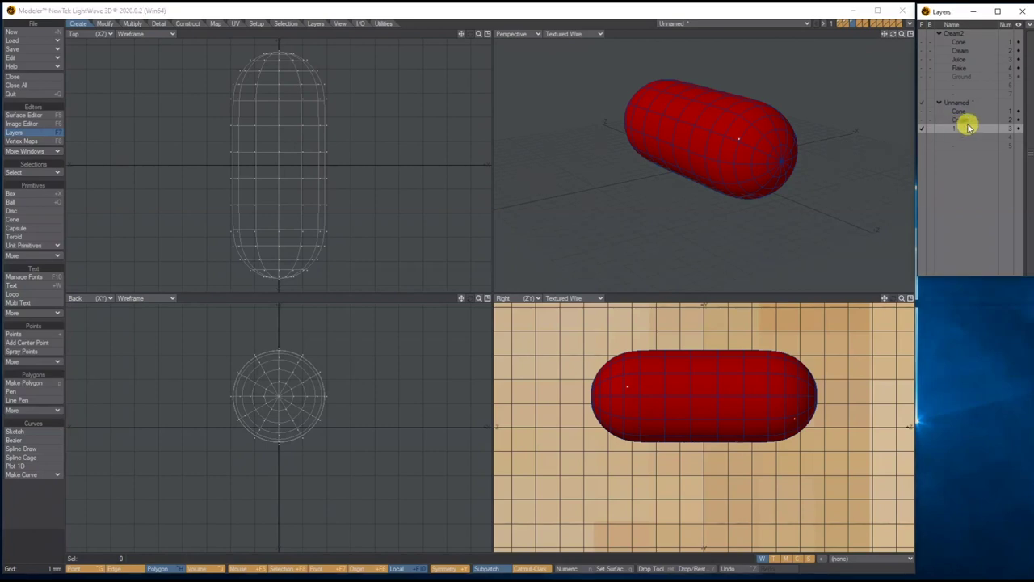
{"action": "left_click", "coordinate": [962, 137]}
{"action": "key", "text": "ctrl+v"}
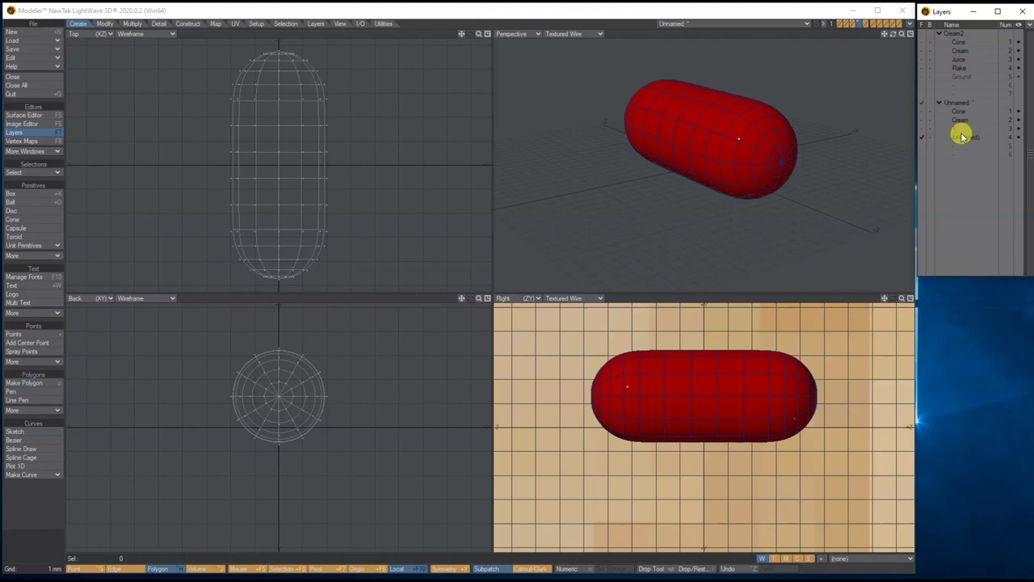
{"action": "double_click", "coordinate": [962, 138]}
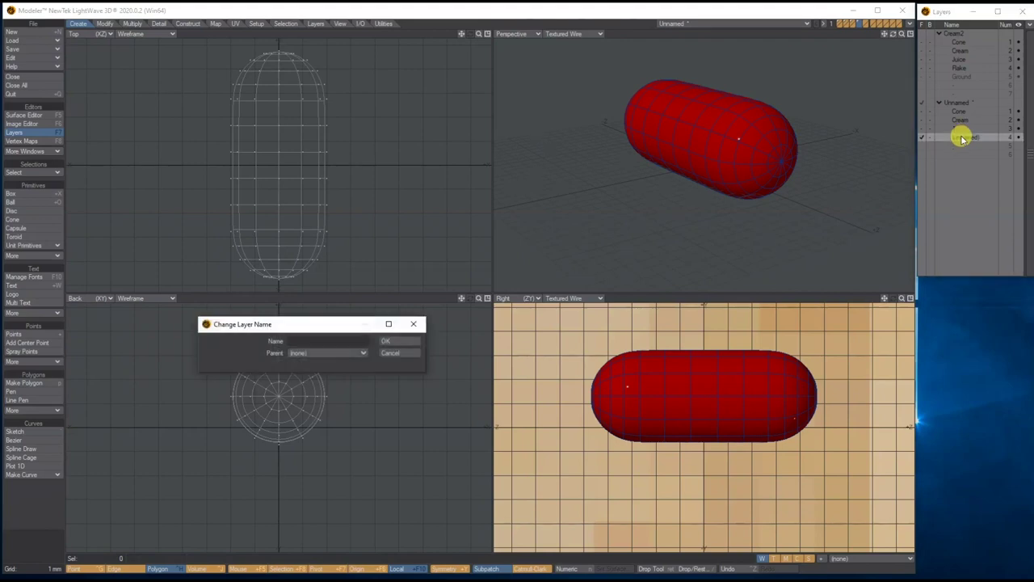
{"action": "type", "text": "2"}
{"action": "left_click", "coordinate": [402, 340]}
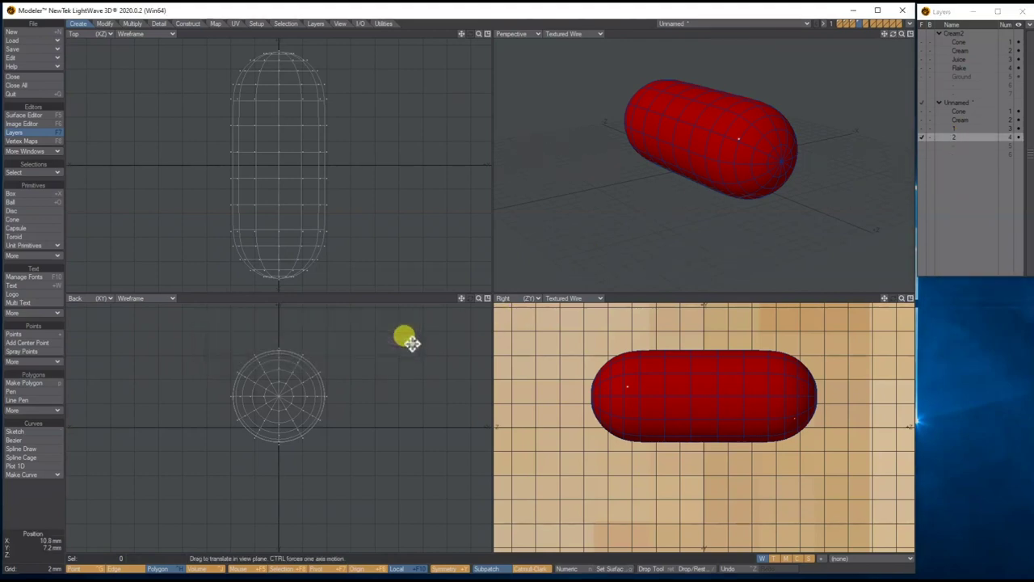
Assign the capsule on layer "2" a new surface named "White 1" with the white colour 255, 255, 255.
{"action": "key", "text": "q"}
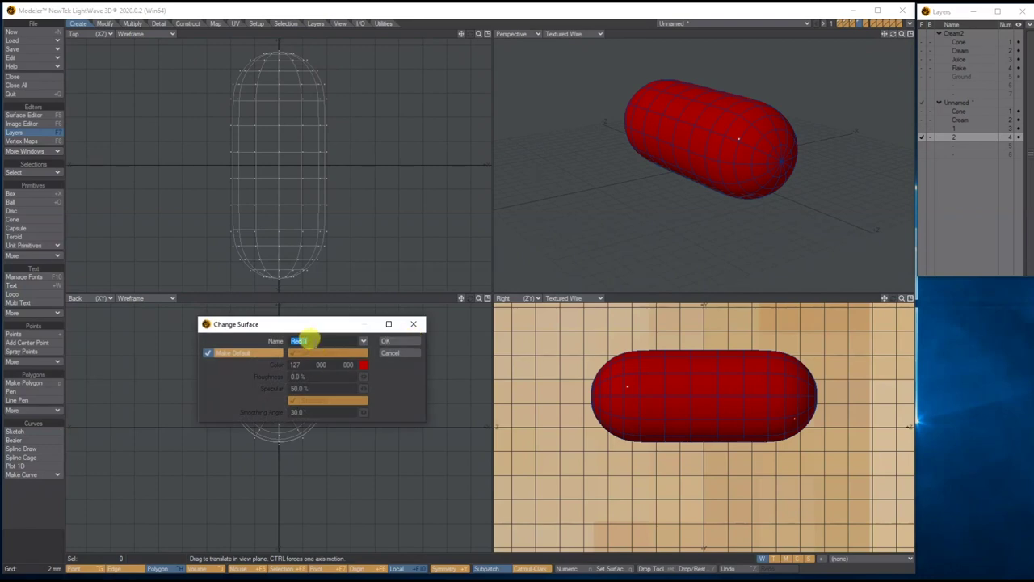
{"action": "type", "text": "Whit"}
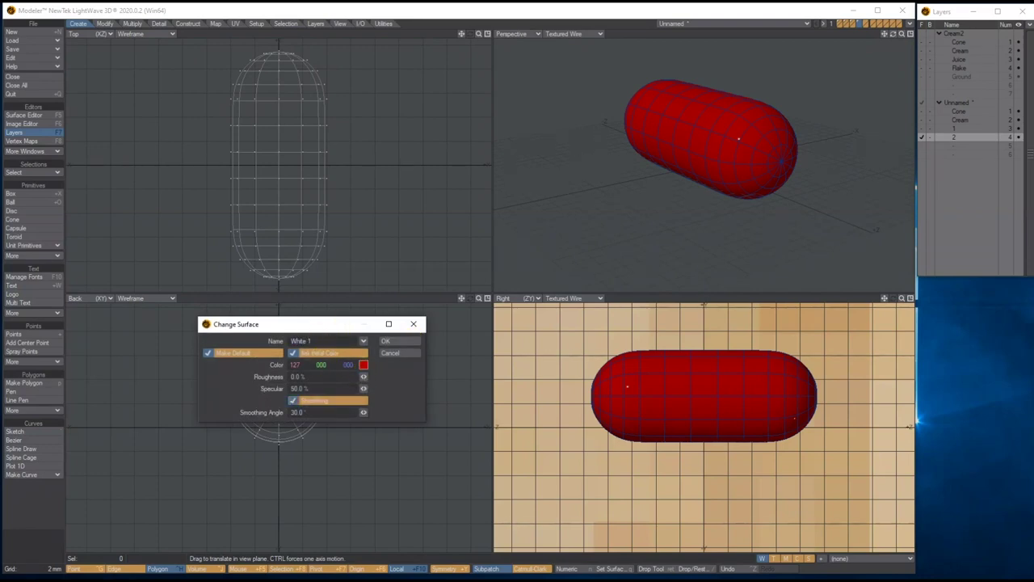
{"action": "left_click", "coordinate": [364, 365]}
{"action": "left_click", "coordinate": [353, 272]}
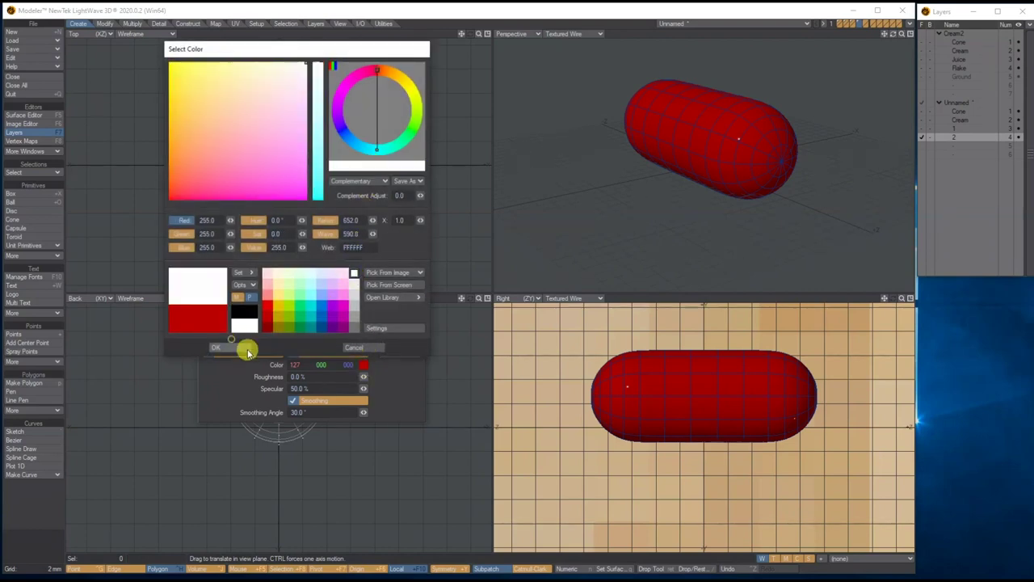
{"action": "left_click", "coordinate": [216, 347]}
{"action": "left_click", "coordinate": [397, 339]}
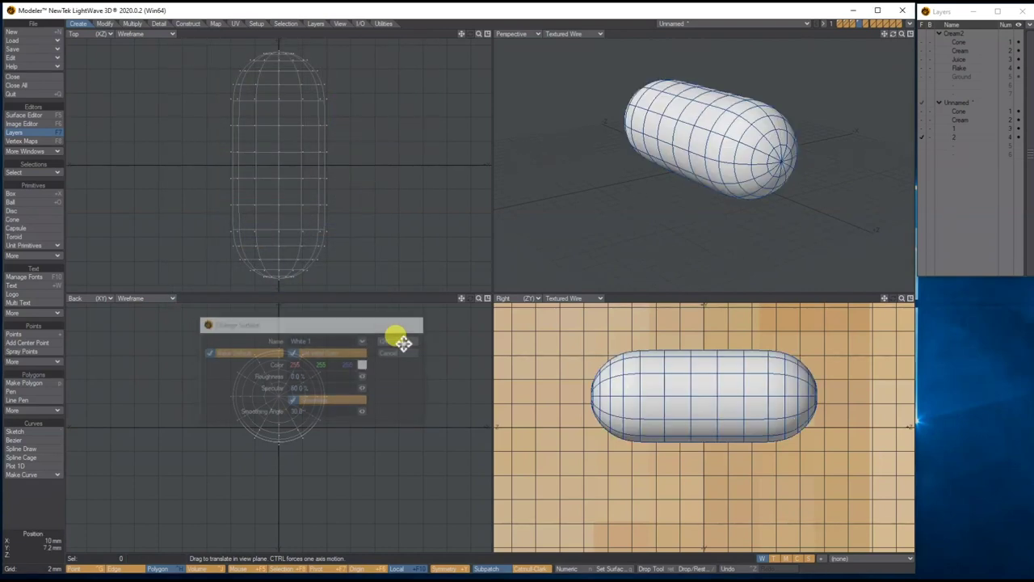
{"action": "left_click", "coordinate": [959, 139]}
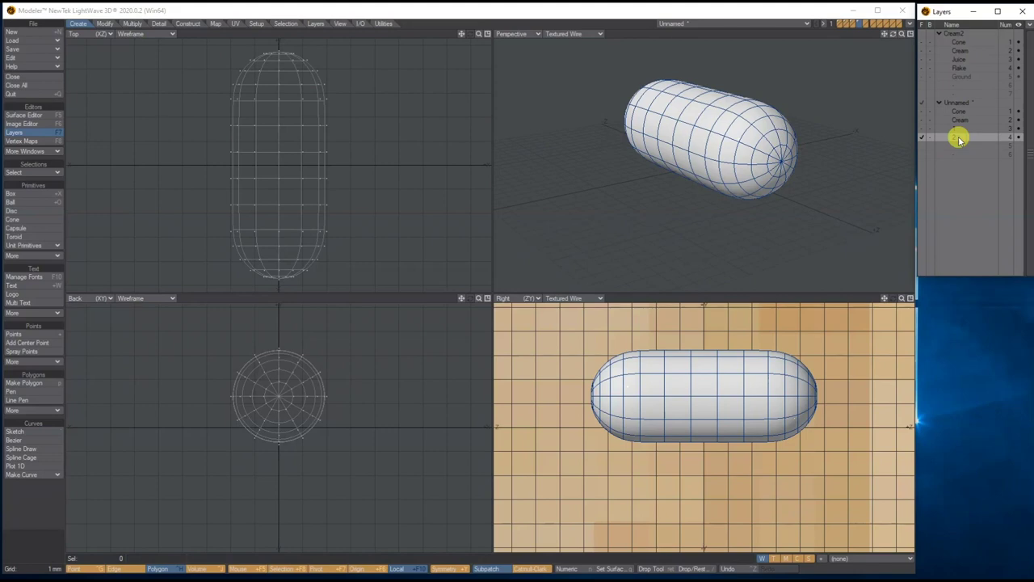
Copy the white capsule into the empty fifth layer and name that layer "3".
{"action": "left_click", "coordinate": [963, 146]}
{"action": "double_click", "coordinate": [962, 146]}
{"action": "type", "text": "3"}
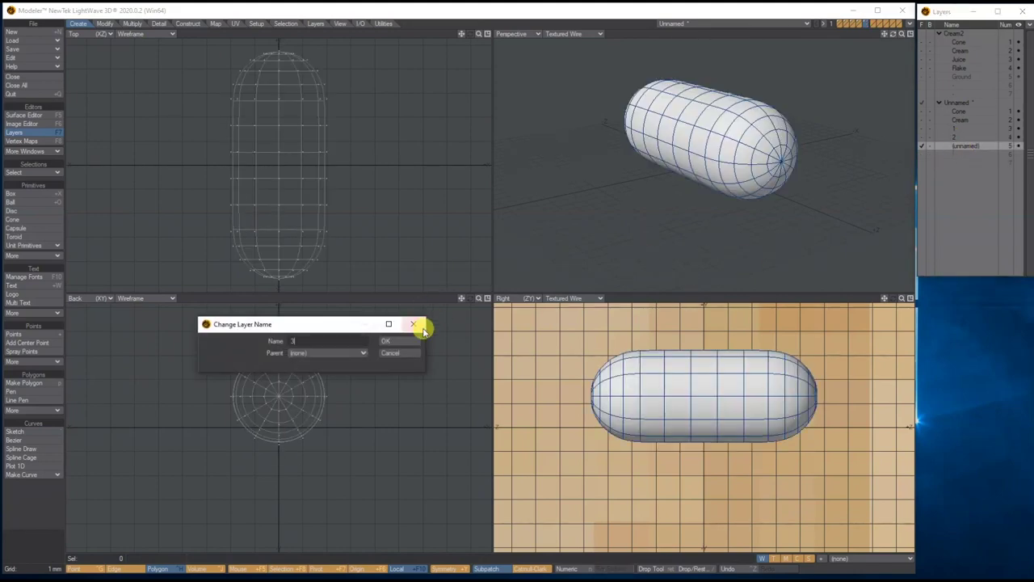
{"action": "left_click", "coordinate": [401, 339]}
Assign the capsule on layer "3" a new surface named "Yellow" with the yellow colour 191, 143, 0.
{"action": "key", "text": "q"}
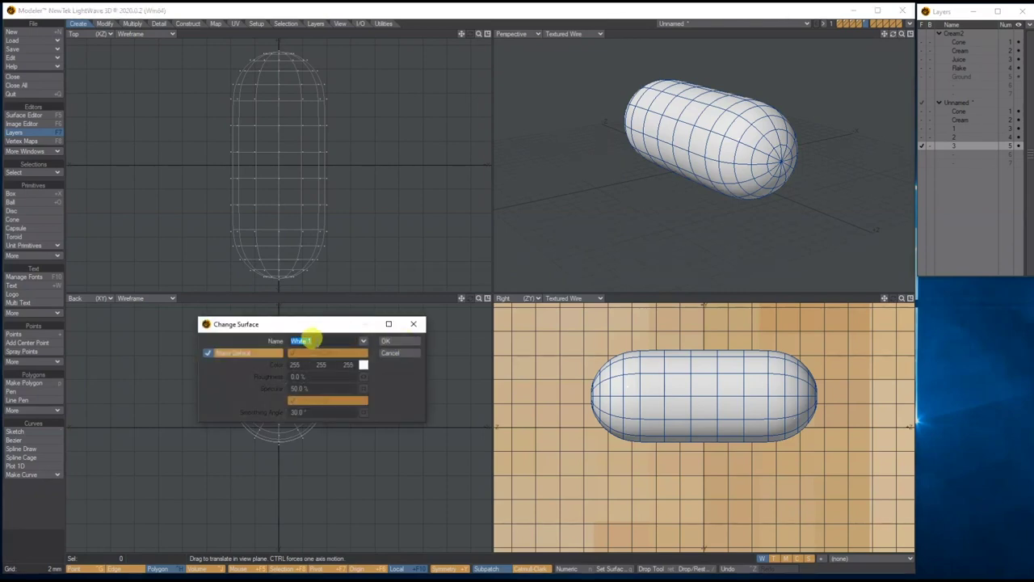
{"action": "type", "text": "Yellow"}
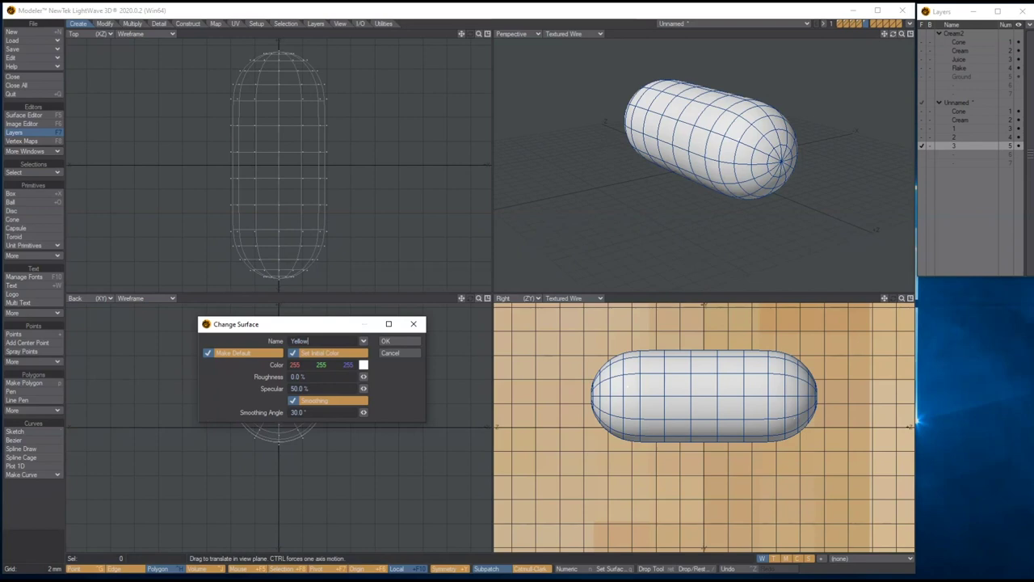
{"action": "left_click", "coordinate": [352, 365]}
{"action": "left_click", "coordinate": [363, 365]}
{"action": "left_click", "coordinate": [278, 305]}
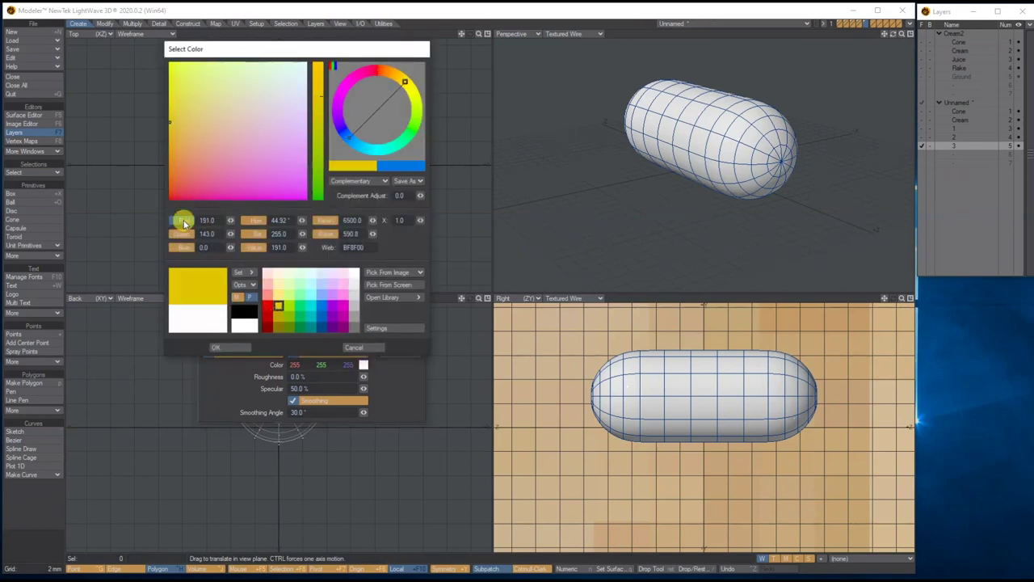
{"action": "left_click", "coordinate": [215, 347]}
{"action": "left_click", "coordinate": [389, 342]}
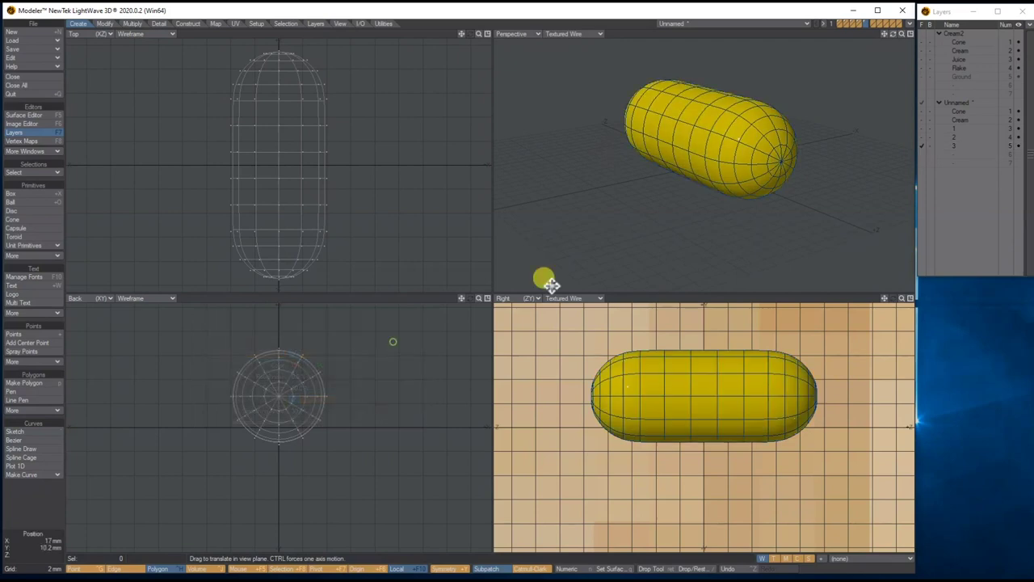
Copy the yellow capsule into the empty sixth layer and name that layer "4".
{"action": "left_click", "coordinate": [958, 147]}
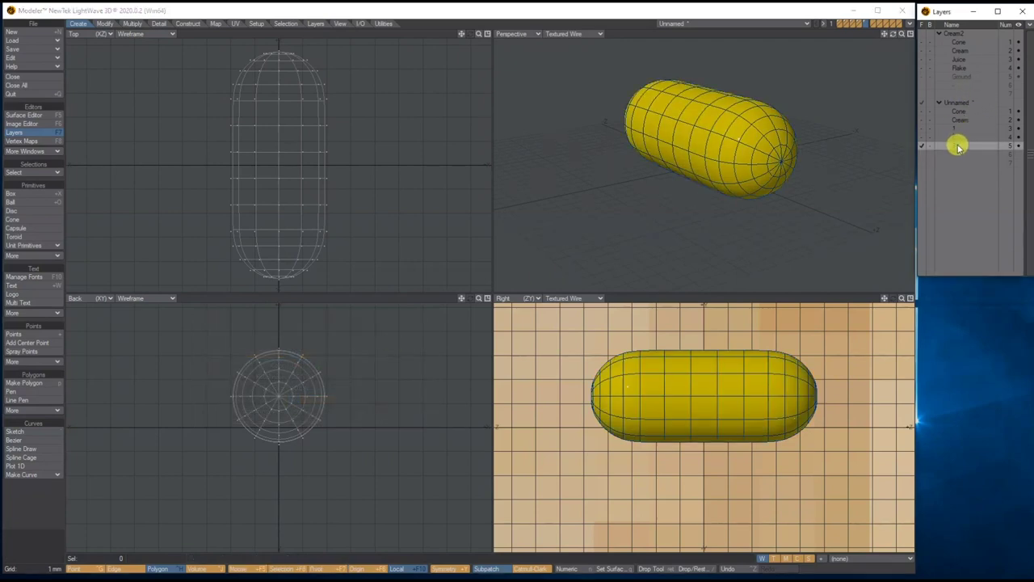
{"action": "left_click", "coordinate": [961, 154]}
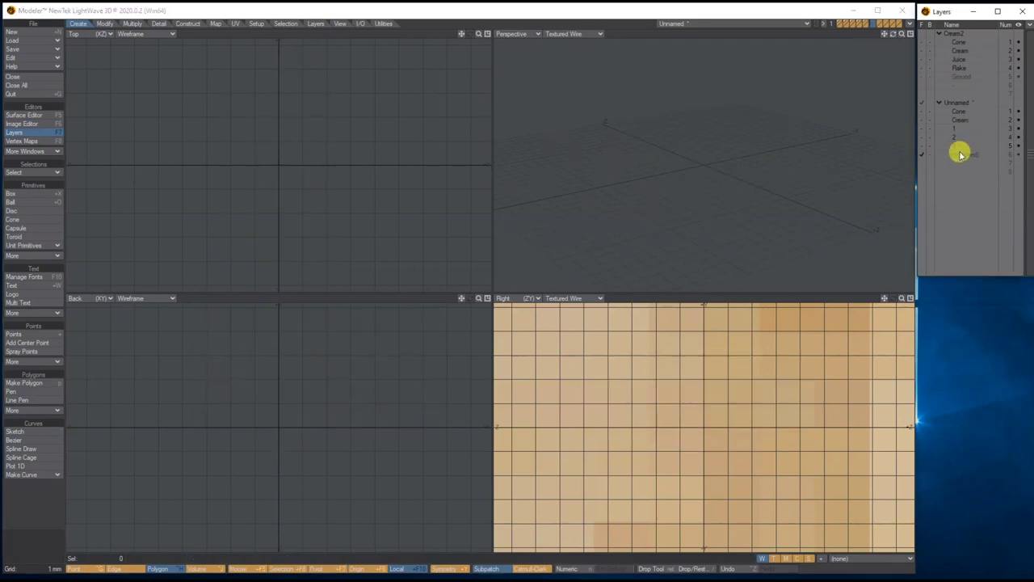
{"action": "double_click", "coordinate": [961, 154]}
{"action": "type", "text": "4"}
{"action": "left_click", "coordinate": [406, 342]}
Assign the capsule on layer "4" a new surface named "Green 1" with the green colour 34, 88, 0, and review the surface list.
{"action": "type", "text": "qGre"}
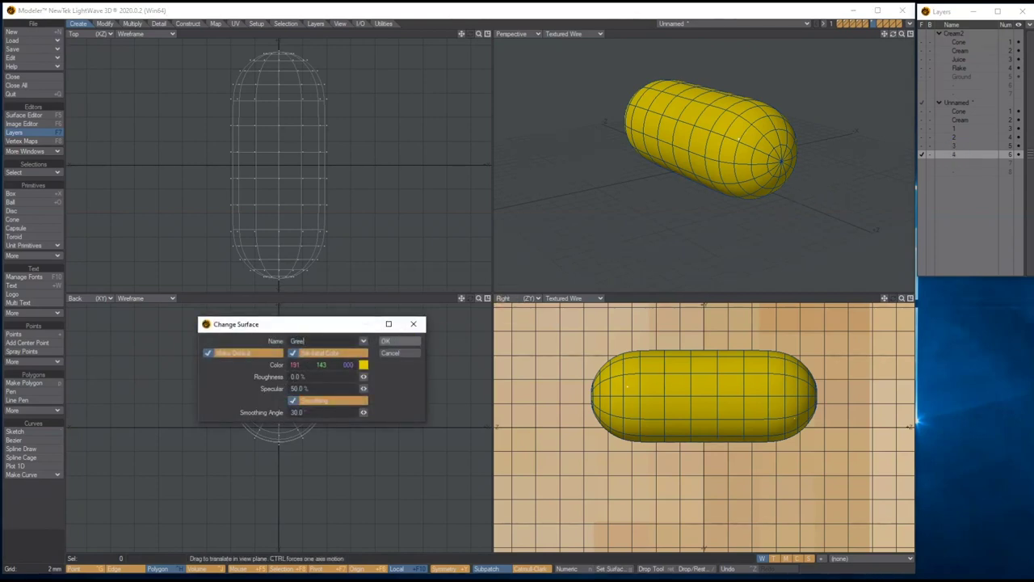
{"action": "left_click", "coordinate": [364, 364]}
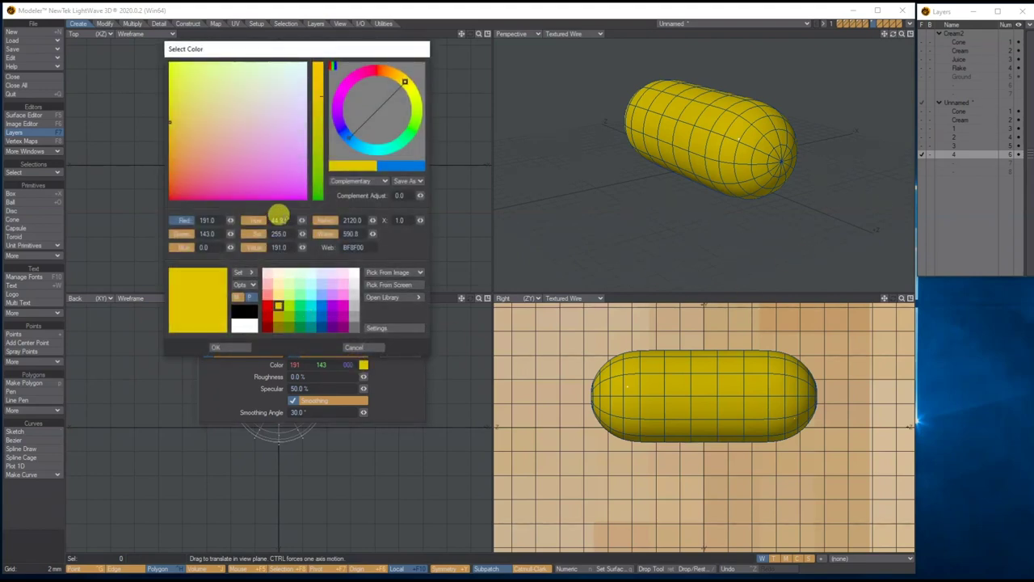
{"action": "left_click", "coordinate": [318, 184]}
{"action": "left_click", "coordinate": [218, 182]}
{"action": "mouse_move", "coordinate": [170, 168]}
{"action": "left_mouse_down"}
{"action": "mouse_move", "coordinate": [170, 179]}
{"action": "mouse_move", "coordinate": [169, 153]}
{"action": "left_mouse_up"}
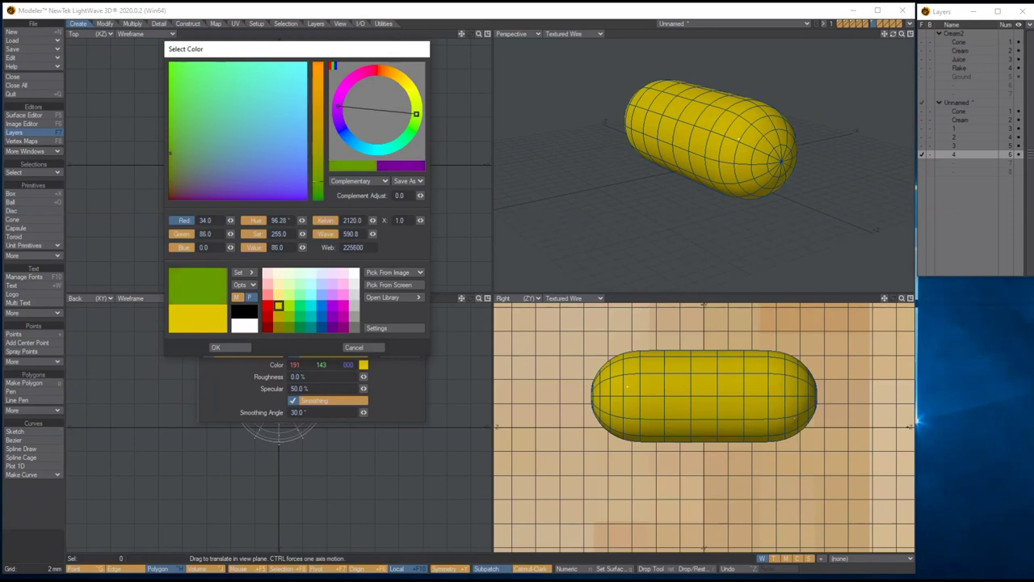
{"action": "left_click", "coordinate": [242, 347]}
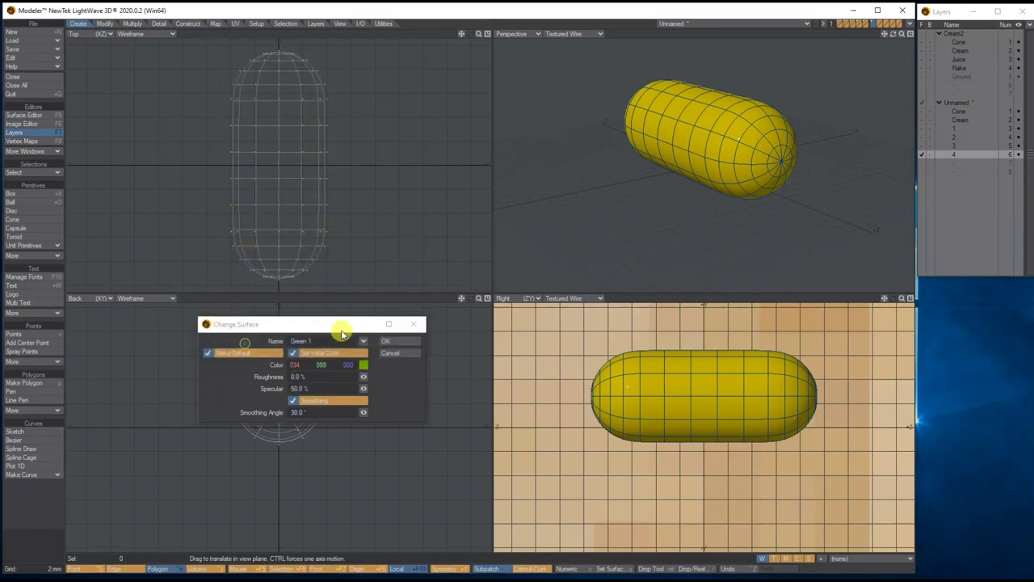
{"action": "left_click", "coordinate": [398, 340]}
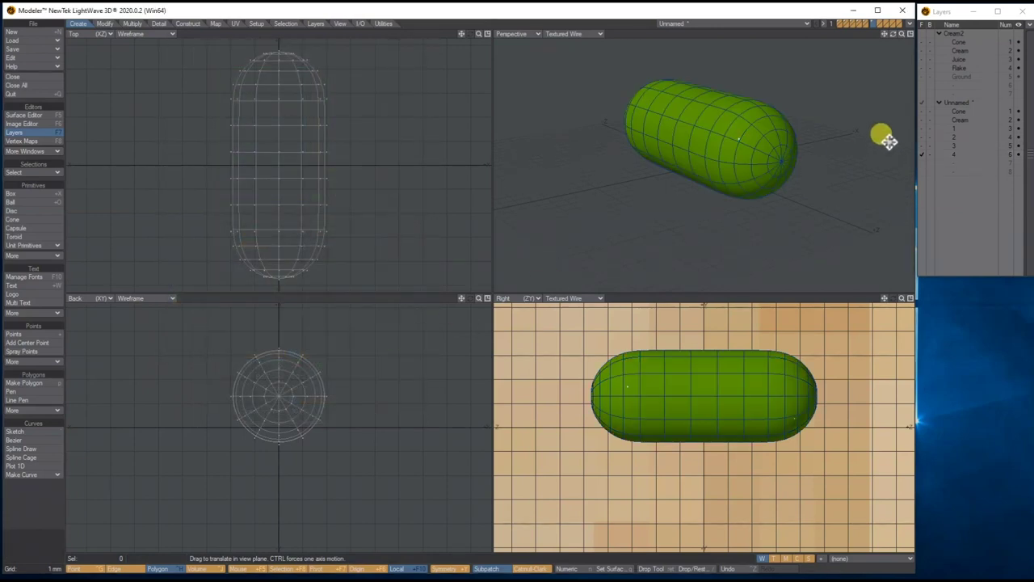
{"action": "left_click", "coordinate": [25, 115]}
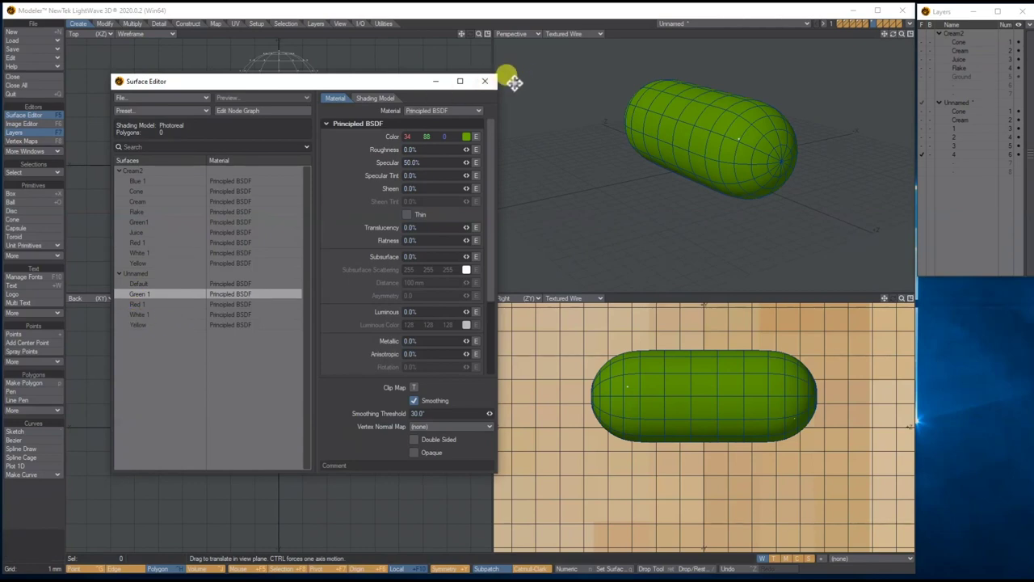
{"action": "left_click", "coordinate": [484, 84]}
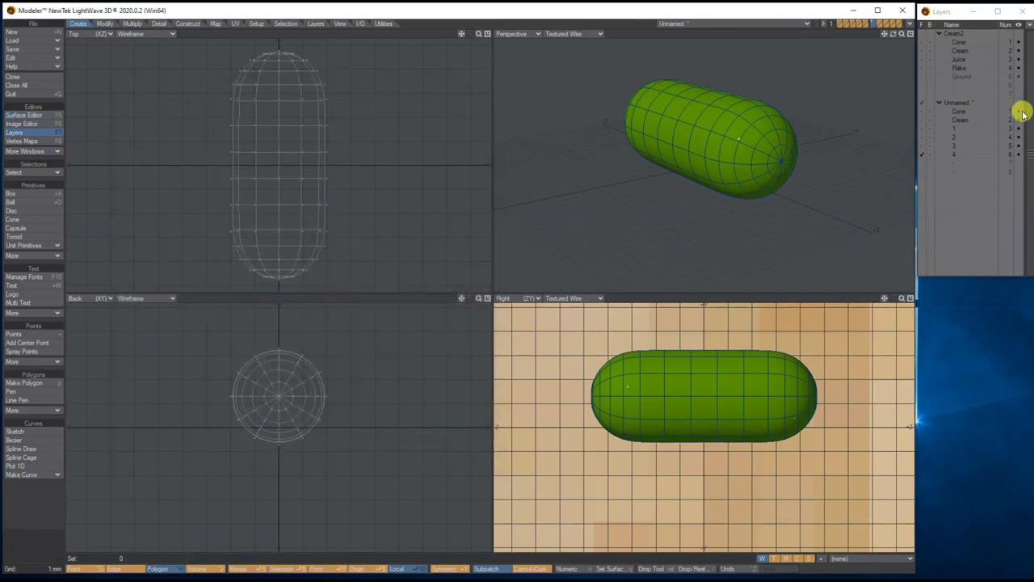
Copy the green capsule into the empty seventh layer and name that layer "5".
{"action": "left_click", "coordinate": [964, 155]}
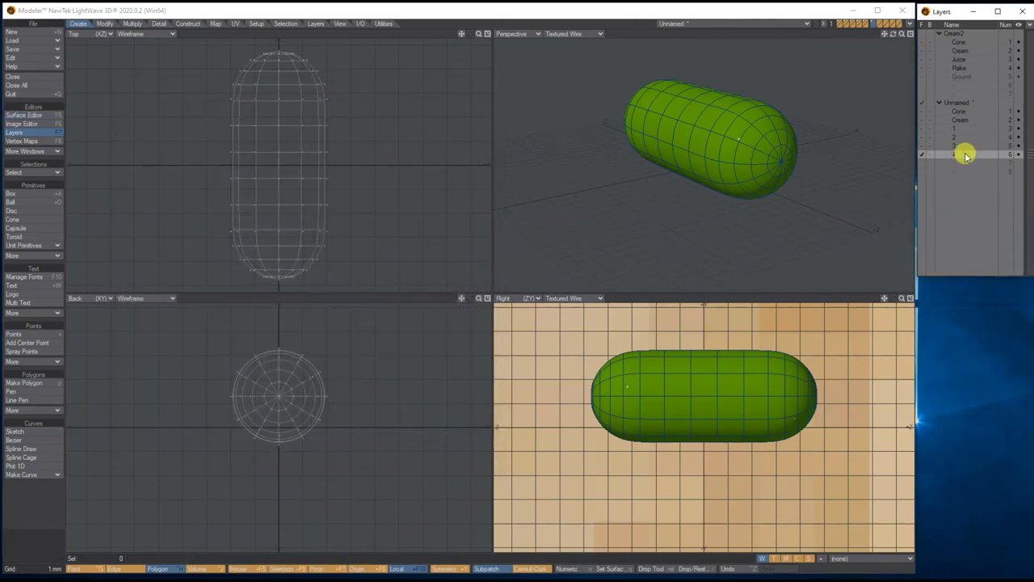
{"action": "left_click", "coordinate": [966, 164]}
{"action": "key", "text": "ctrl+v"}
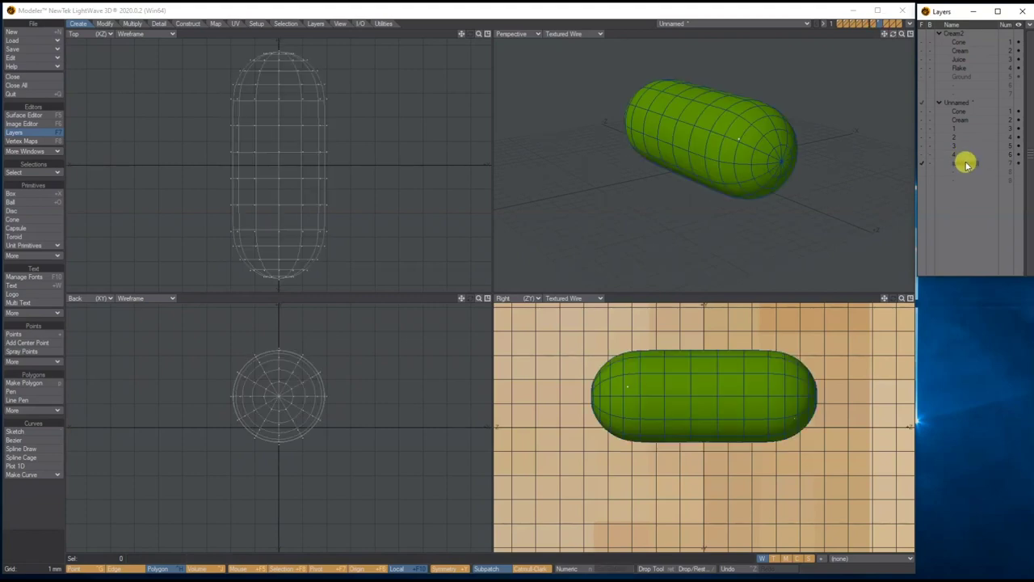
{"action": "double_click", "coordinate": [963, 163]}
{"action": "type", "text": "5"}
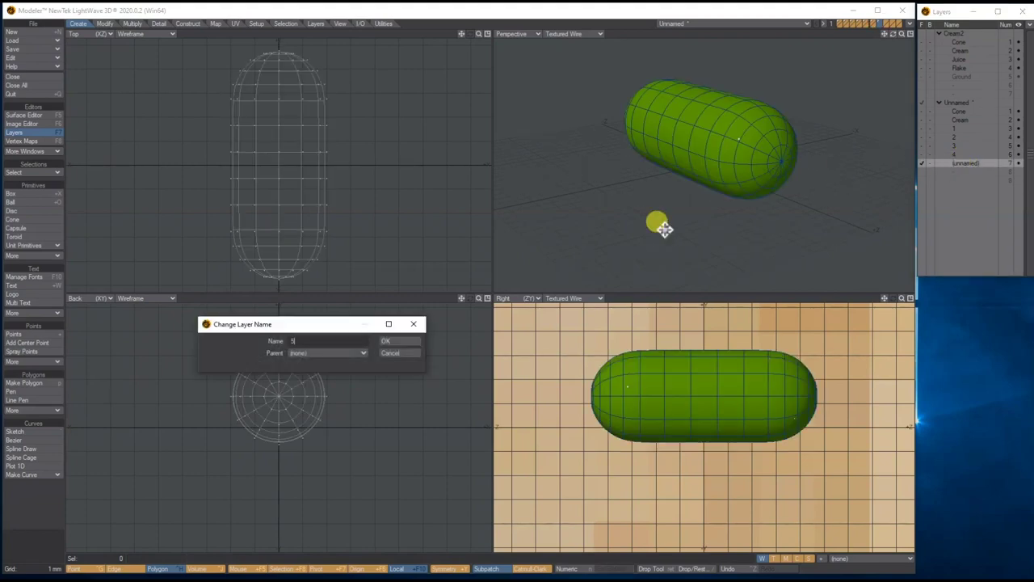
{"action": "left_click", "coordinate": [386, 341]}
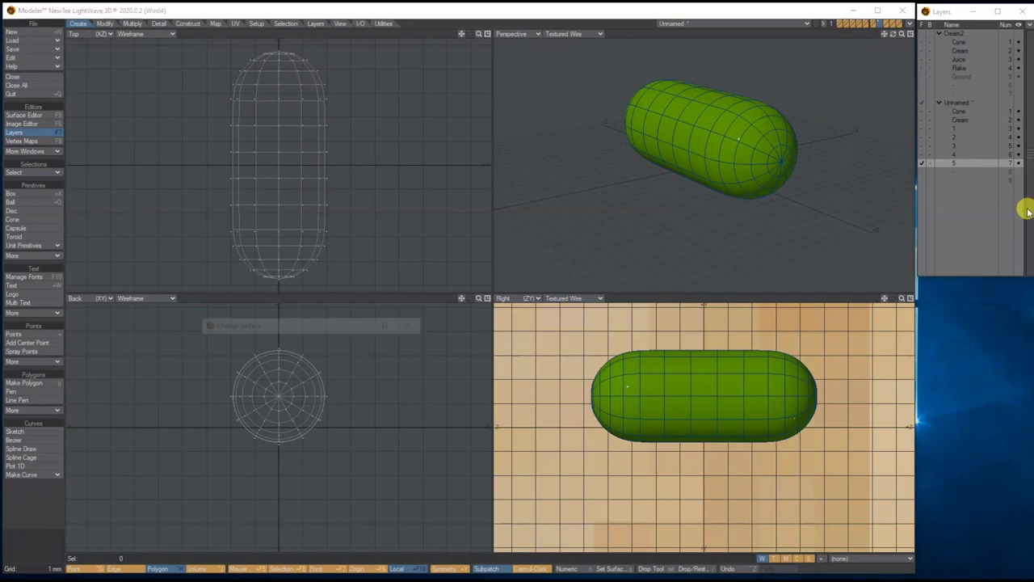
Assign the capsule on layer "5" a new "Blue" surface with a dark blue colour of about 0, 12, 94.
{"action": "type", "text": "qBlu"}
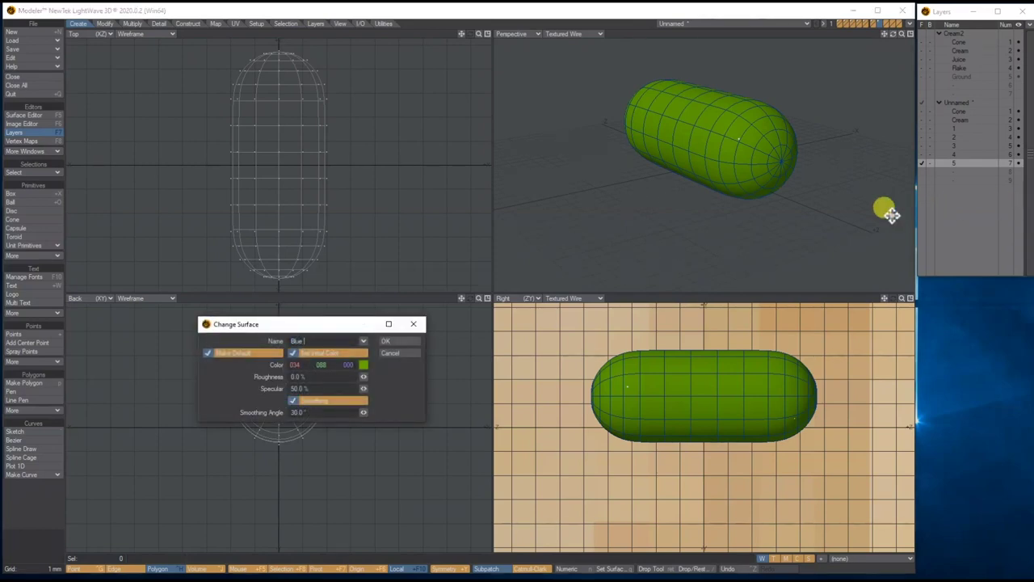
{"action": "left_click", "coordinate": [363, 364]}
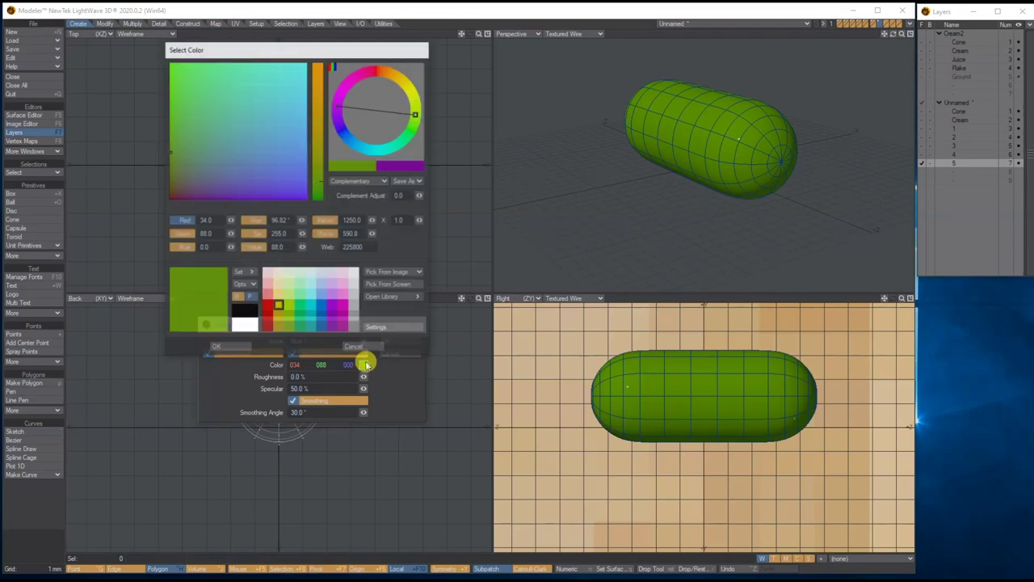
{"action": "left_click", "coordinate": [321, 316]}
{"action": "left_click_drag", "start_coordinate": [188, 193], "coordinate": [208, 191]}
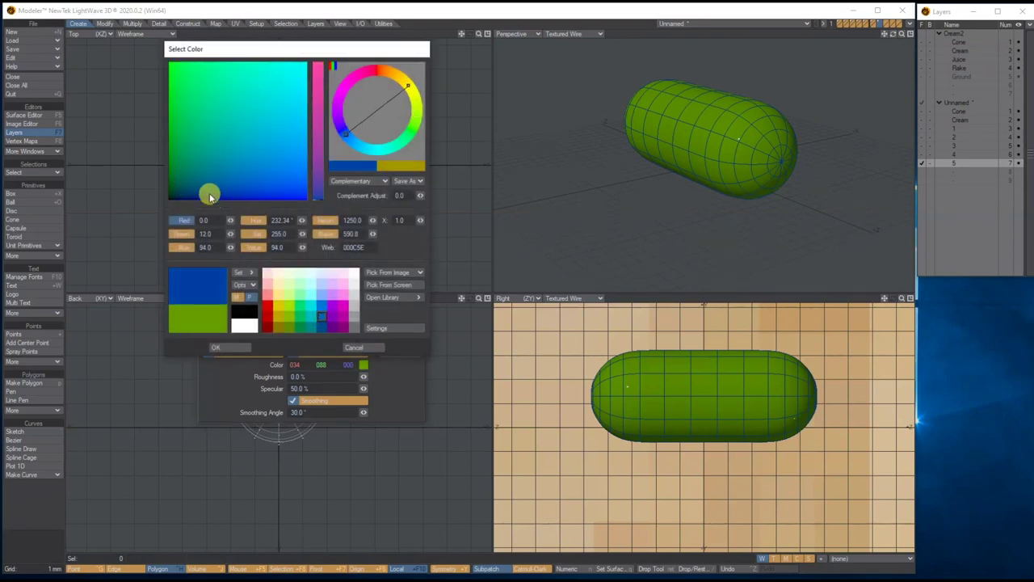
{"action": "left_click", "coordinate": [230, 346]}
{"action": "left_click", "coordinate": [392, 345]}
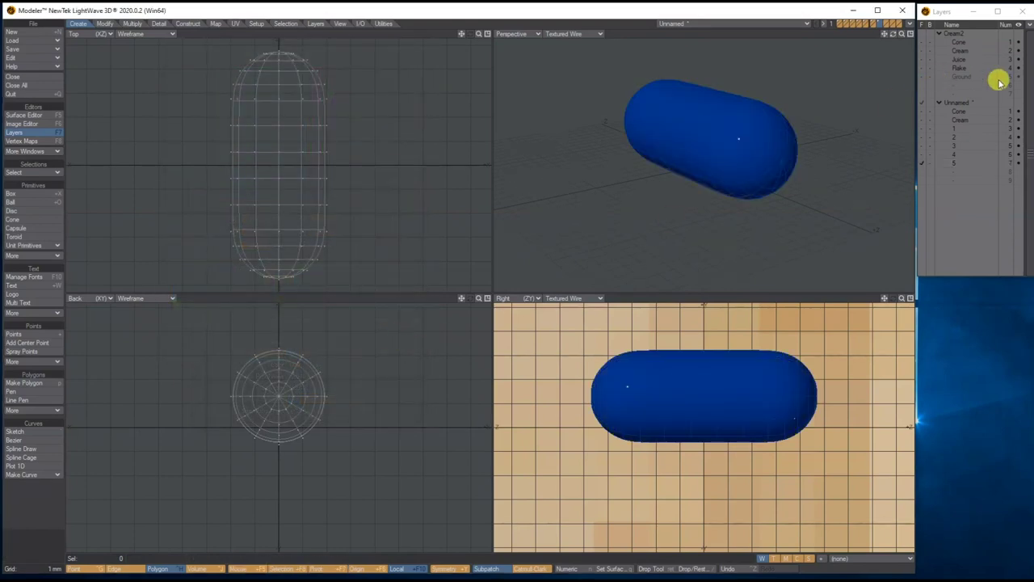
Go through capsule layers "1" to "4" one by one to check each capsule's colour.
{"action": "left_click", "coordinate": [964, 129]}
{"action": "left_click", "coordinate": [964, 137]}
{"action": "left_click", "coordinate": [963, 147]}
{"action": "left_click", "coordinate": [962, 154]}
{"action": "left_click", "coordinate": [959, 151]}
{"action": "left_click", "coordinate": [959, 139]}
{"action": "left_click", "coordinate": [958, 130]}
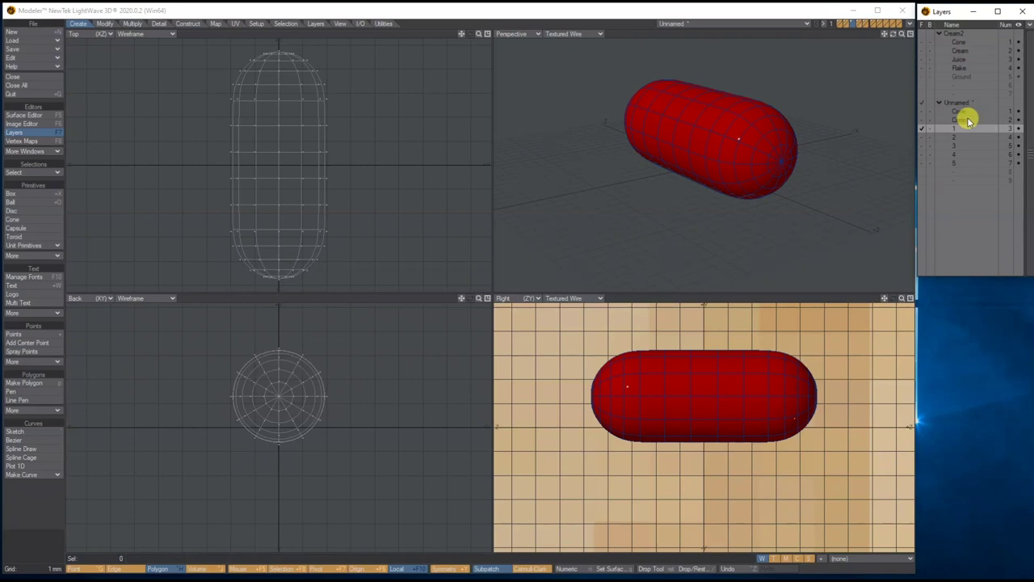
Make the Cream layer the foreground and set capsule layers "1" to "5" as background layers.
{"action": "left_click", "coordinate": [967, 119]}
{"action": "left_click", "coordinate": [930, 132]}
{"action": "left_click", "coordinate": [929, 137]}
{"action": "left_click", "coordinate": [930, 147]}
{"action": "left_click", "coordinate": [930, 155]}
{"action": "left_click", "coordinate": [930, 162]}
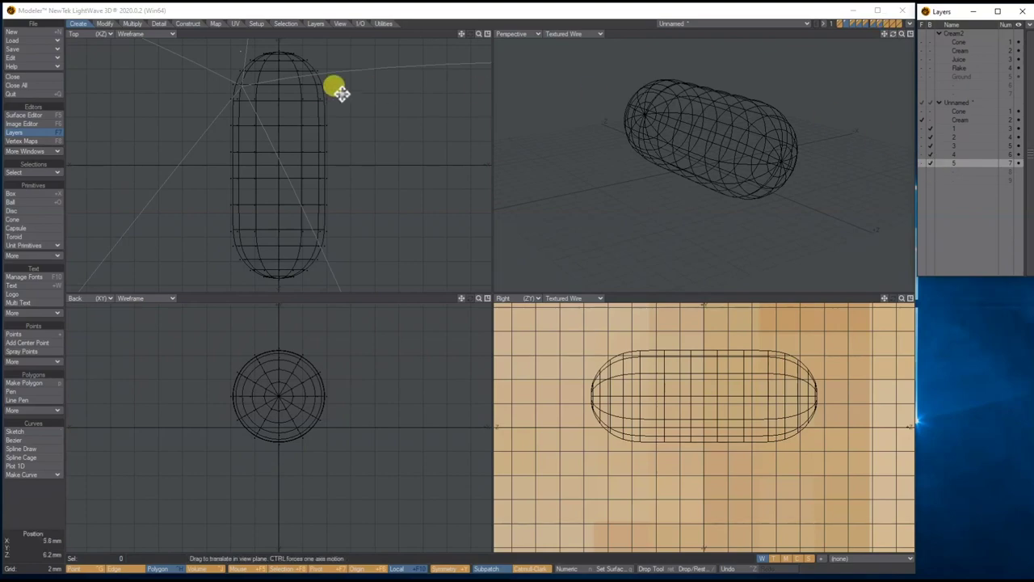
Populate the cream with the background capsules using Place Mesh, with random pitch 45°, random heading 90° and random scale 10%.
{"action": "left_click_drag", "start_coordinate": [479, 38], "coordinate": [473, 27]}
{"action": "left_click", "coordinate": [133, 23]}
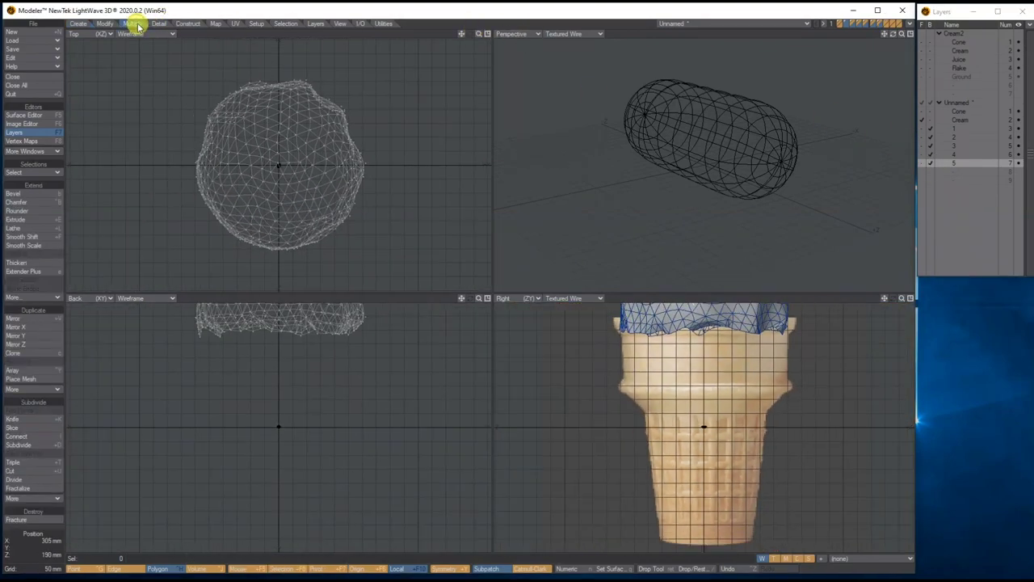
{"action": "left_click", "coordinate": [39, 380]}
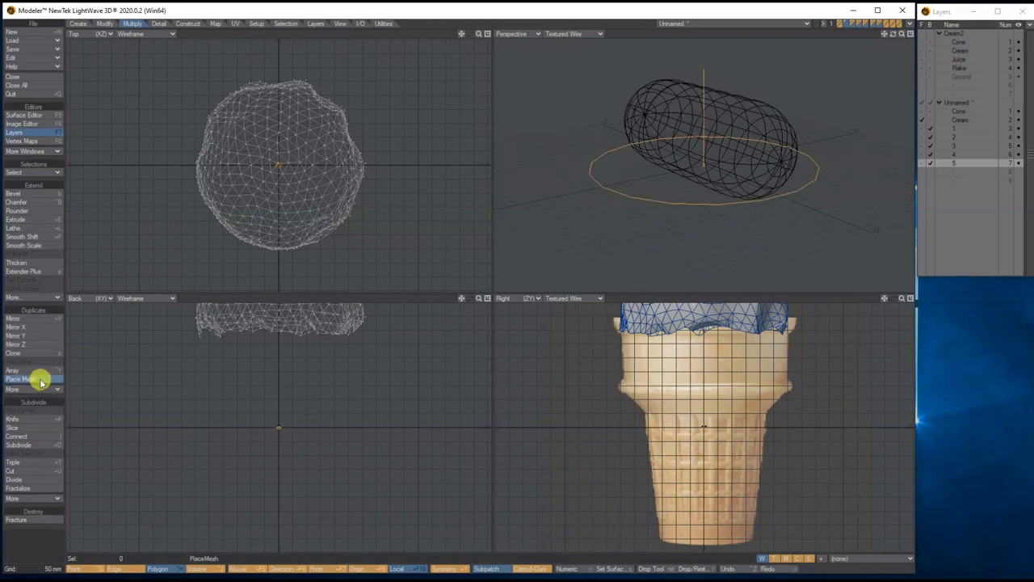
{"action": "key", "text": "n"}
{"action": "left_click", "coordinate": [128, 110]}
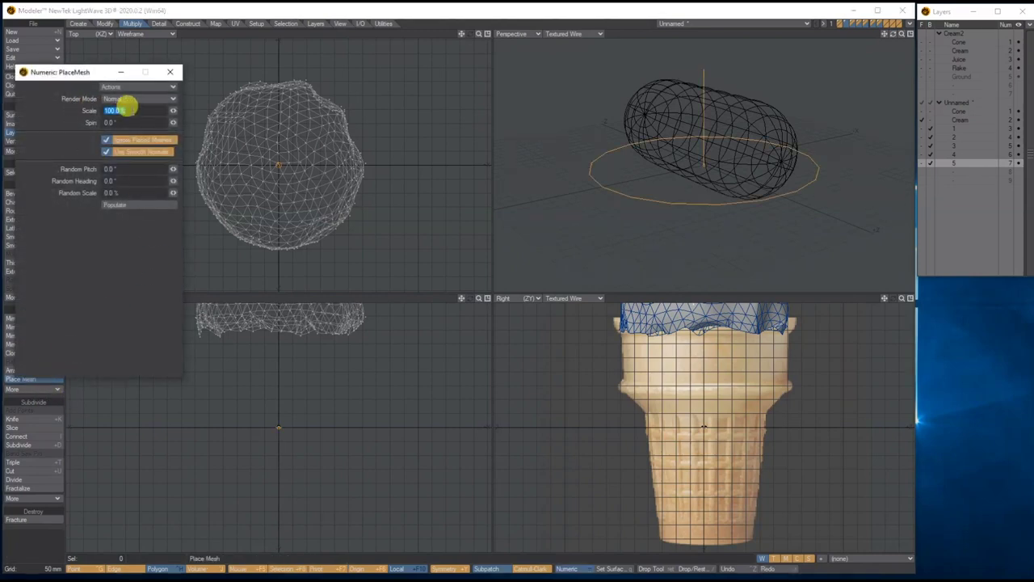
{"action": "left_click", "coordinate": [113, 167]}
{"action": "type", "text": "45"}
{"action": "key", "text": "Tab"}
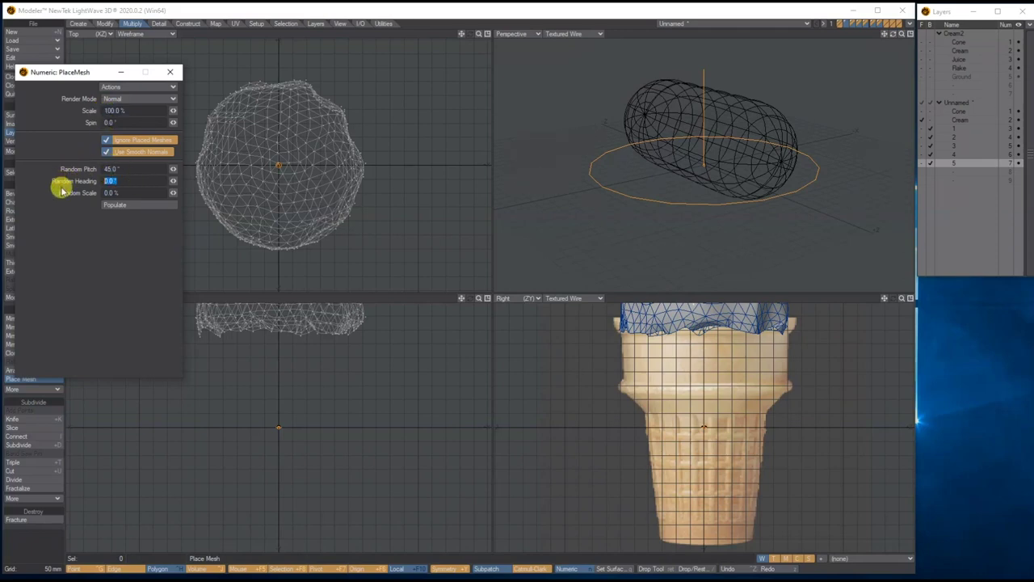
{"action": "type", "text": "90"}
{"action": "key", "text": "Tab"}
{"action": "left_click", "coordinate": [121, 204]}
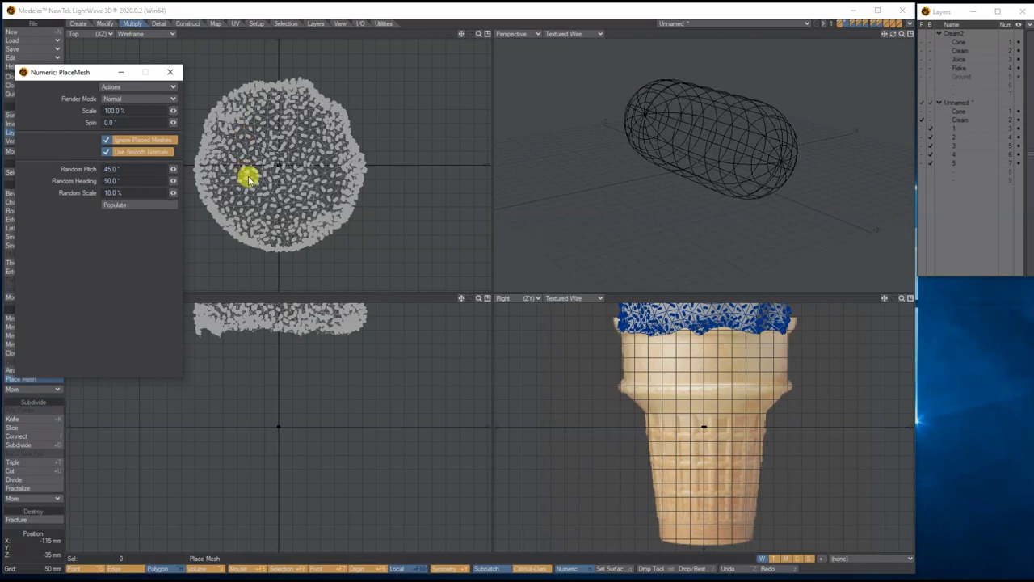
{"action": "left_click", "coordinate": [167, 74]}
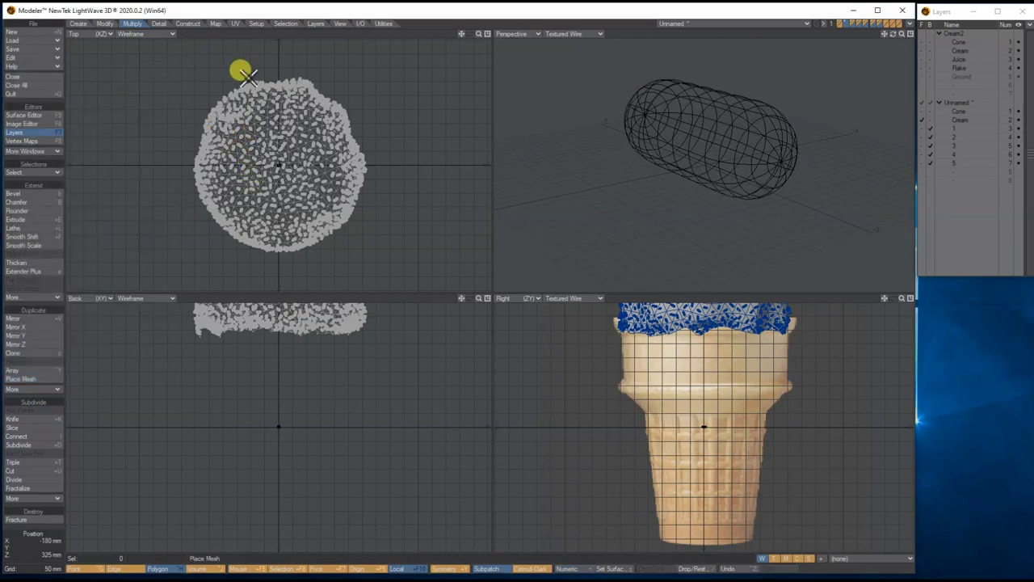
Show the perspective view in Texture mode with all of the object's layers in the foreground, and inspect the sprinkled ice cream.
{"action": "key", "text": "a"}
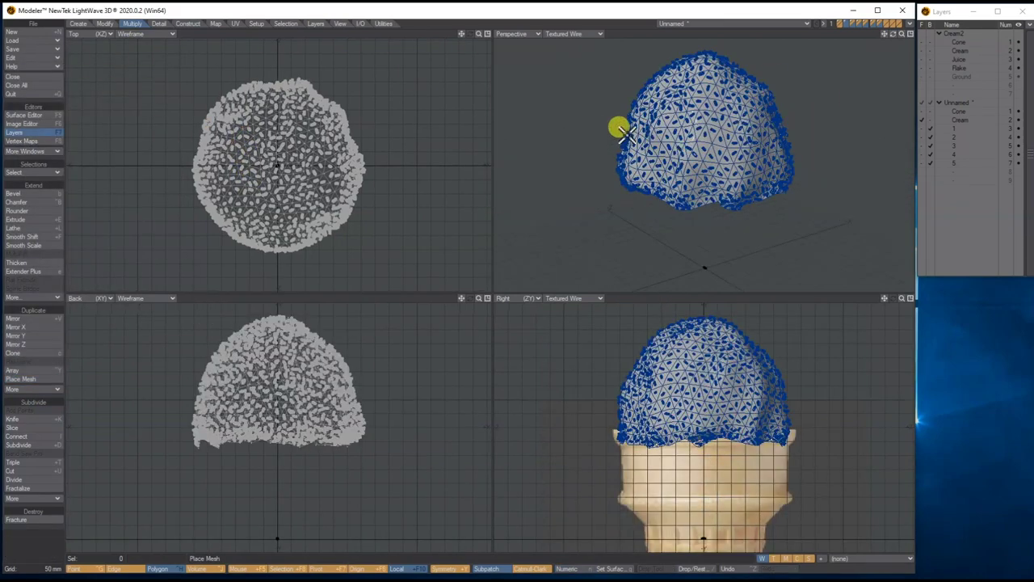
{"action": "left_click", "coordinate": [599, 33]}
{"action": "left_click", "coordinate": [579, 74]}
{"action": "mouse_move", "coordinate": [893, 33]}
{"action": "left_mouse_down"}
{"action": "mouse_move", "coordinate": [872, 35]}
{"action": "mouse_move", "coordinate": [892, 36]}
{"action": "left_mouse_up"}
{"action": "left_click", "coordinate": [926, 104]}
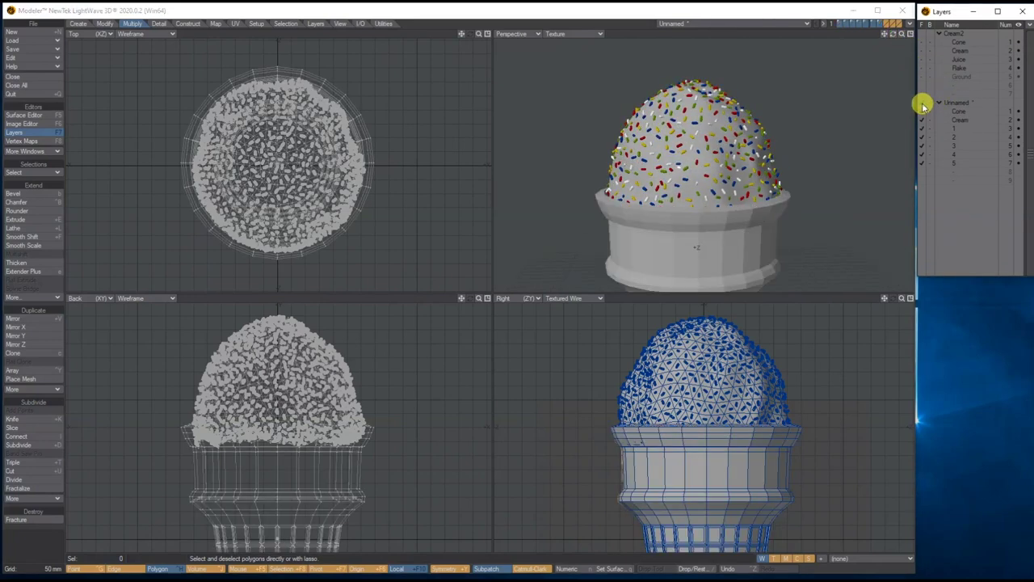
{"action": "left_click_drag", "start_coordinate": [904, 36], "coordinate": [894, 37]}
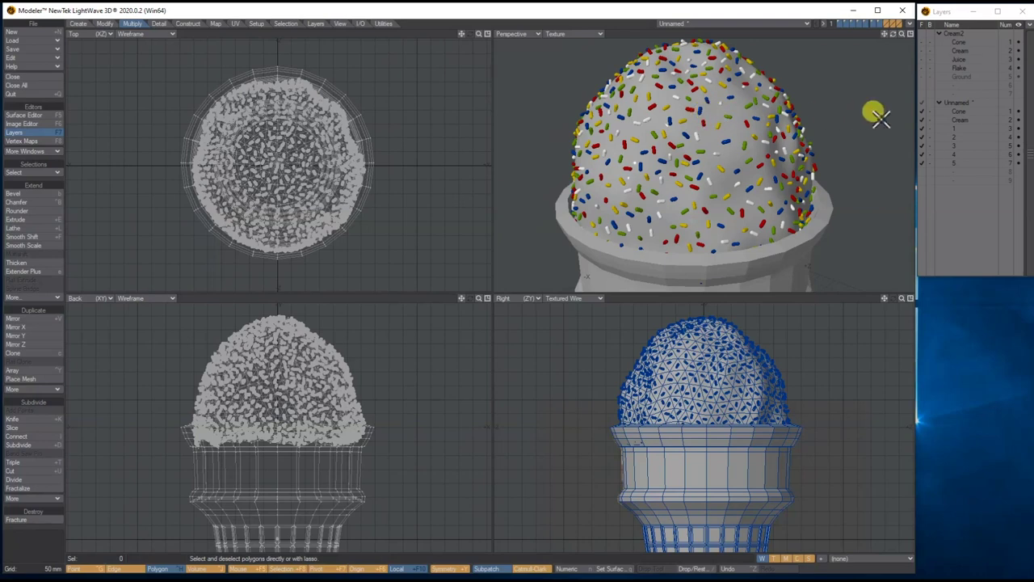
Make the Cream layer the foreground and capsule layers "1" to "5" the background for another placement.
{"action": "left_click", "coordinate": [964, 121]}
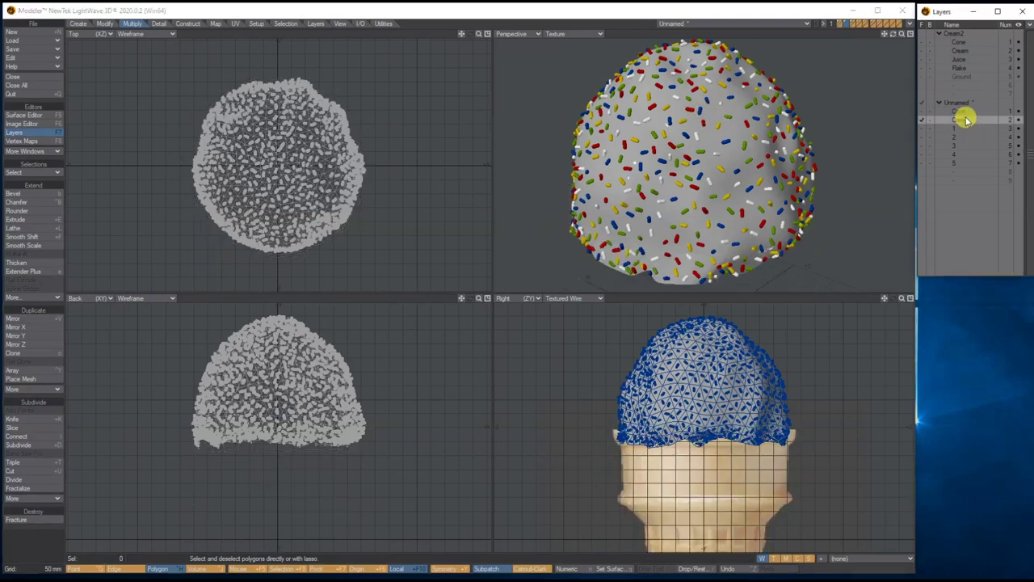
{"action": "left_click", "coordinate": [931, 138]}
{"action": "left_click", "coordinate": [930, 145]}
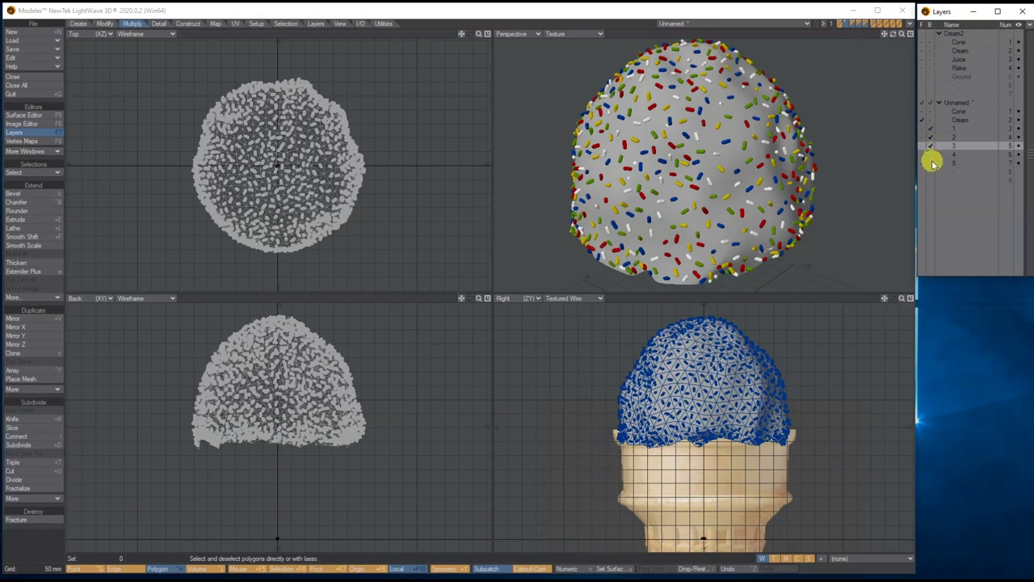
{"action": "left_click", "coordinate": [930, 154]}
{"action": "left_click", "coordinate": [931, 163]}
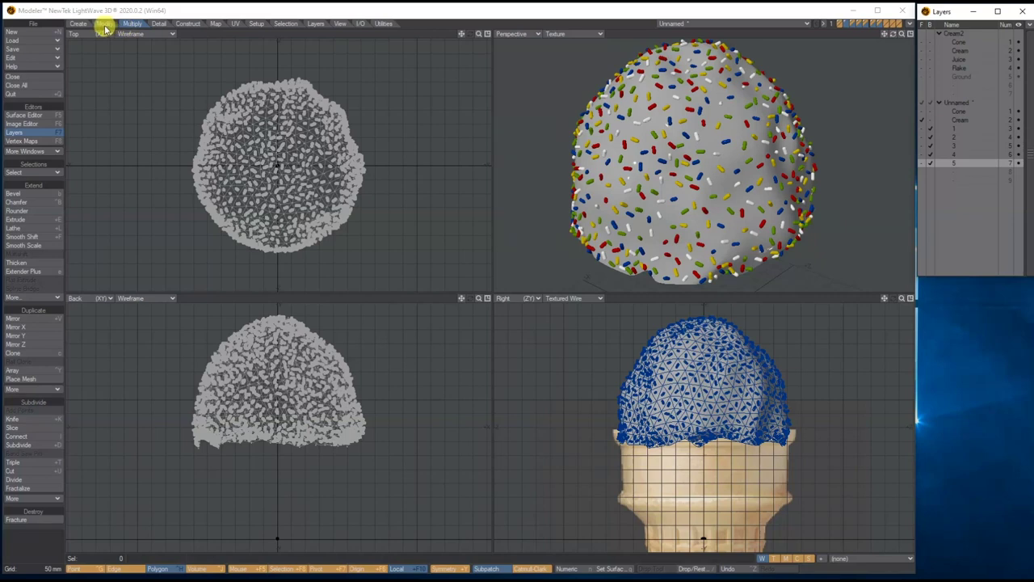
Use Place Mesh to place an extra capsule by hand on the front of the cream.
{"action": "left_click", "coordinate": [32, 379]}
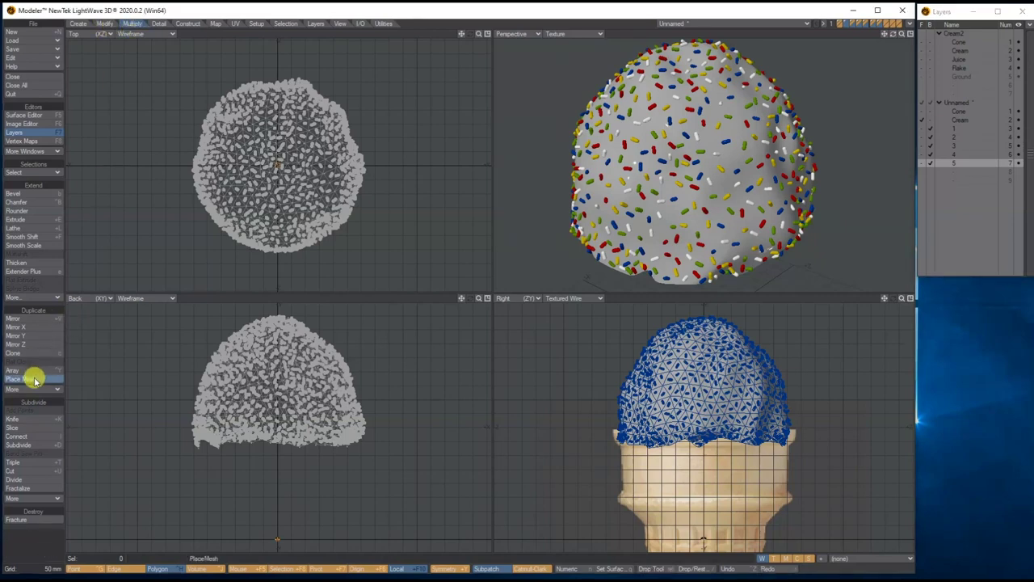
{"action": "left_click", "coordinate": [711, 144]}
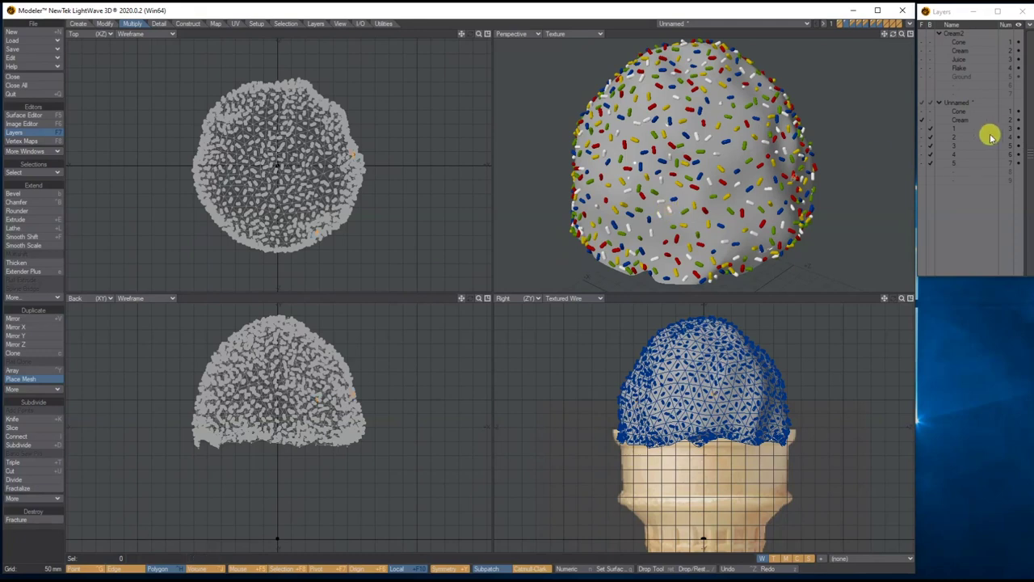
{"action": "key", "text": "Return"}
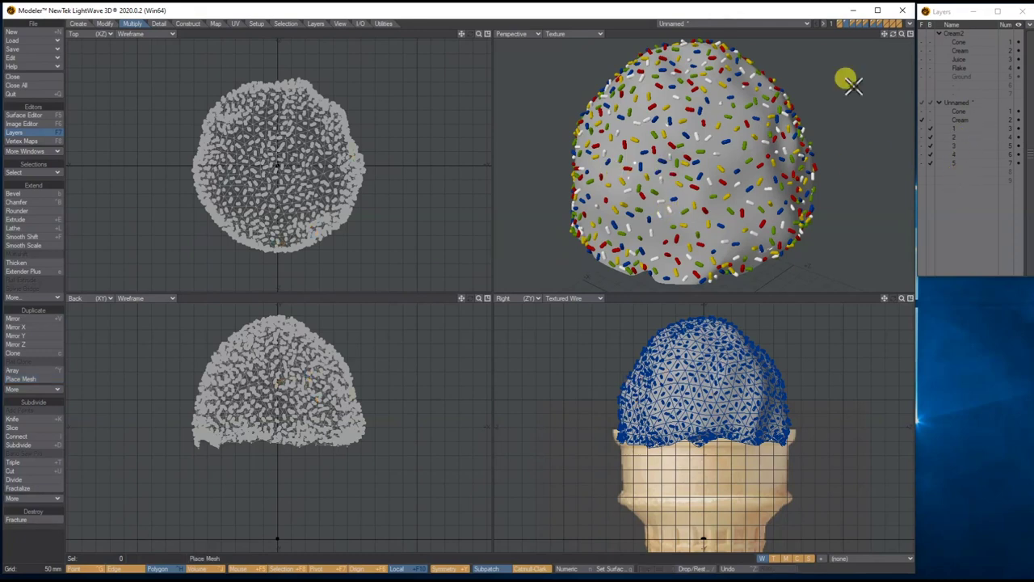
Make only the Cream layer active and select all connected polygons of the cream body, without the sprinkles.
{"action": "left_click", "coordinate": [966, 130]}
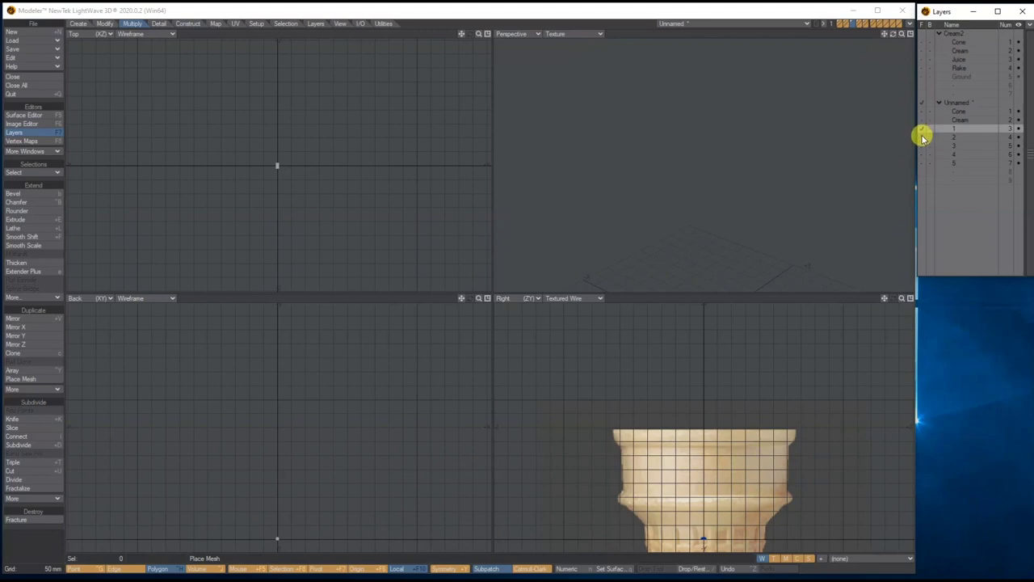
{"action": "left_click", "coordinate": [960, 113]}
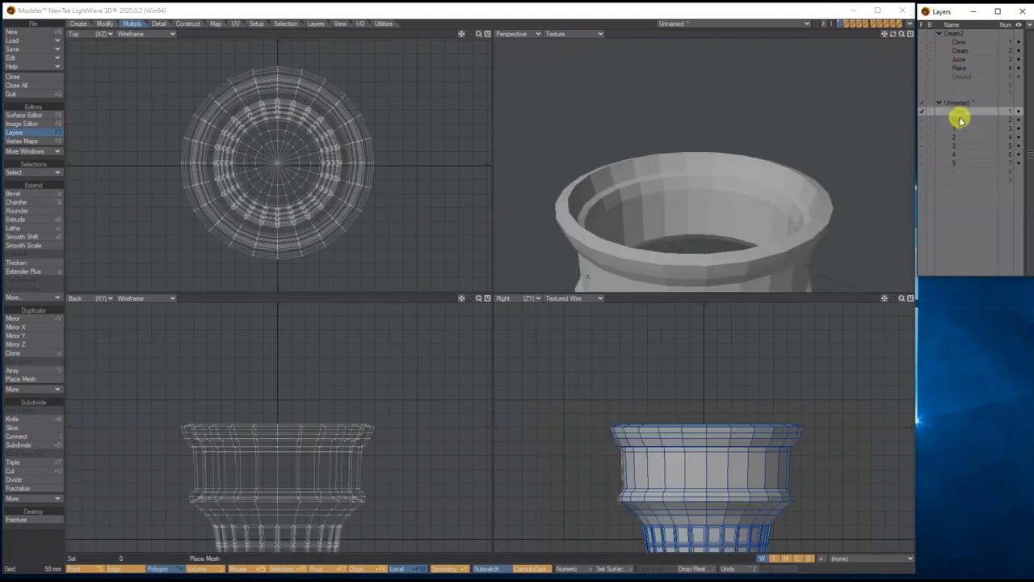
{"action": "left_click", "coordinate": [958, 120]}
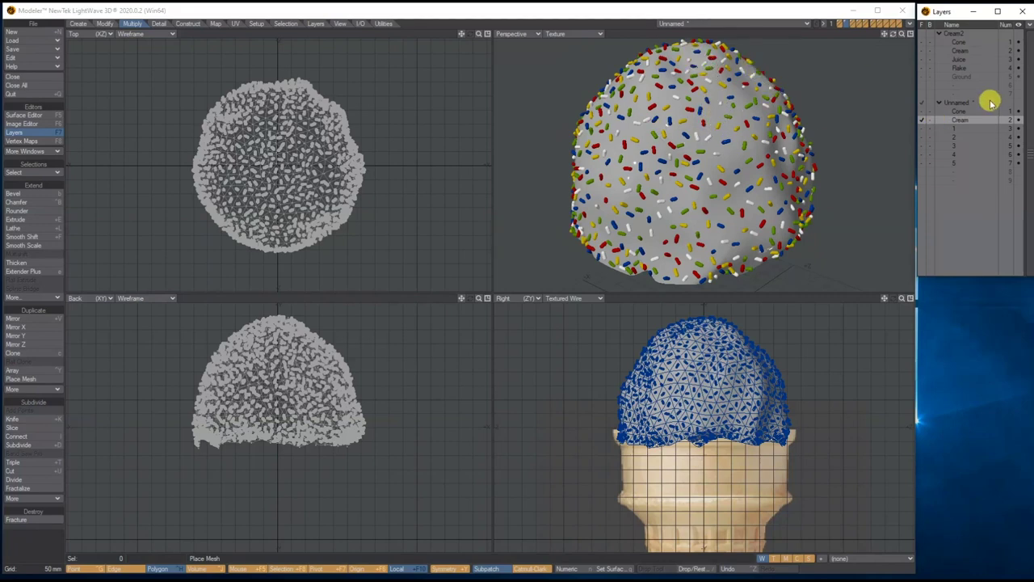
{"action": "left_click", "coordinate": [715, 113]}
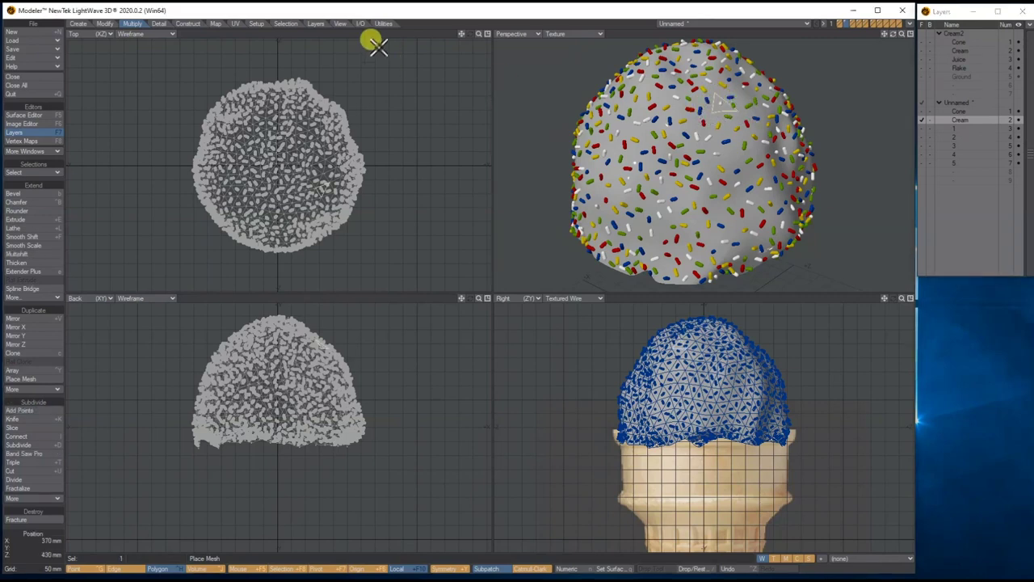
{"action": "left_click", "coordinate": [288, 23]}
{"action": "left_click", "coordinate": [19, 194]}
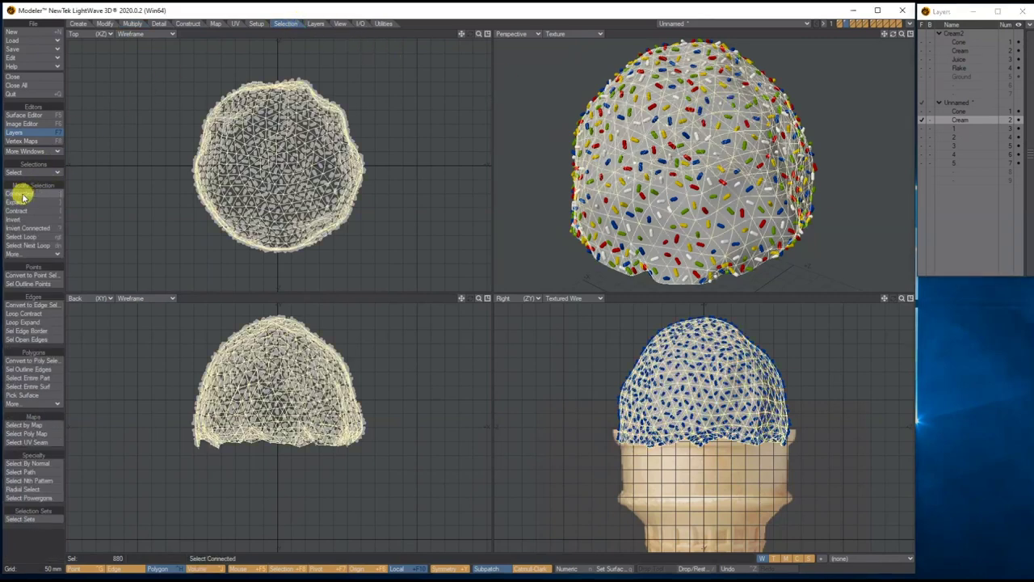
Assign the selected polygons a new surface "Cream" in pale yellow-green (212, 231, 129), and clear the selection.
{"action": "key", "text": "q"}
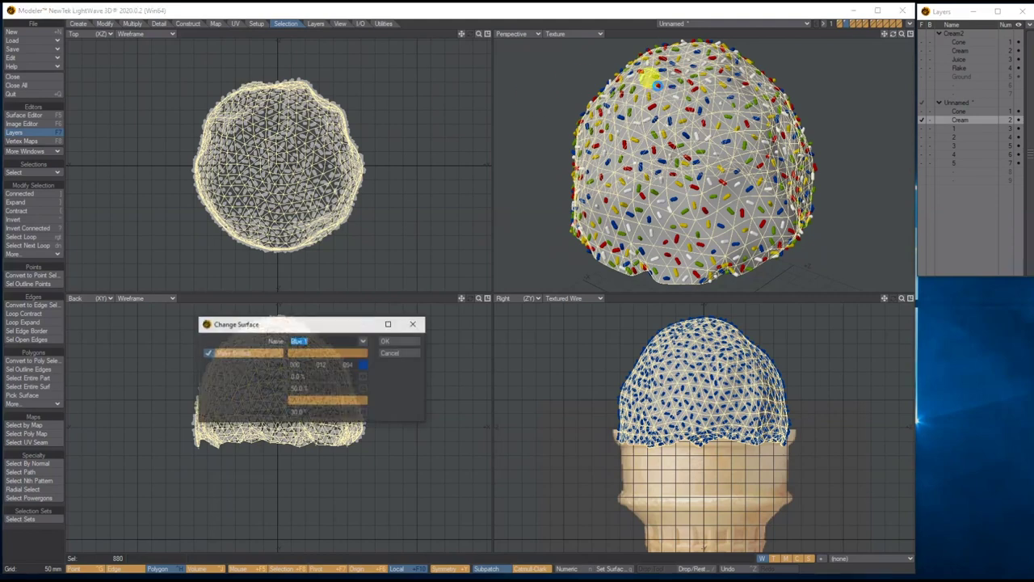
{"action": "type", "text": "Crea"}
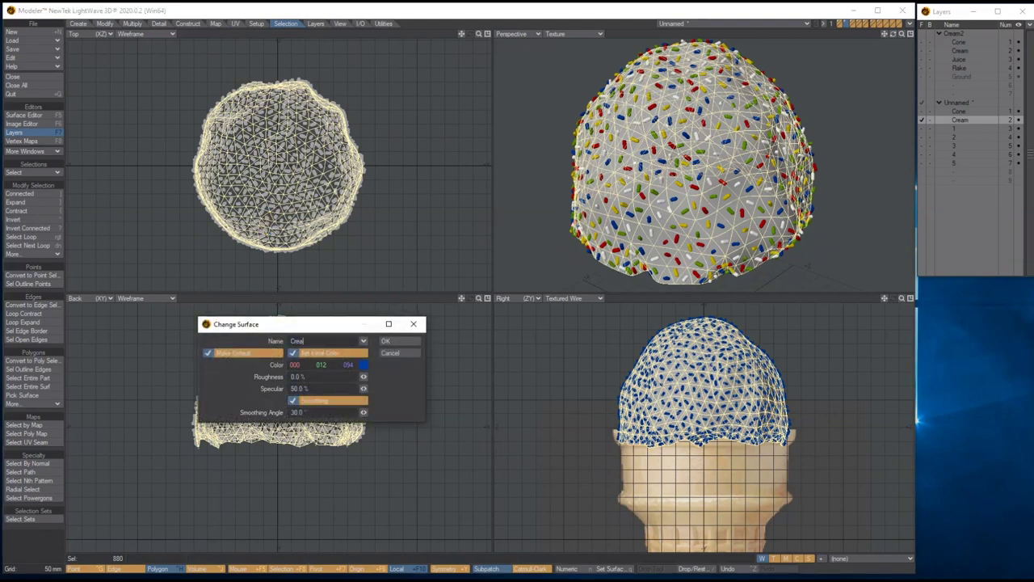
{"action": "left_click", "coordinate": [364, 370]}
{"action": "left_click", "coordinate": [353, 285]}
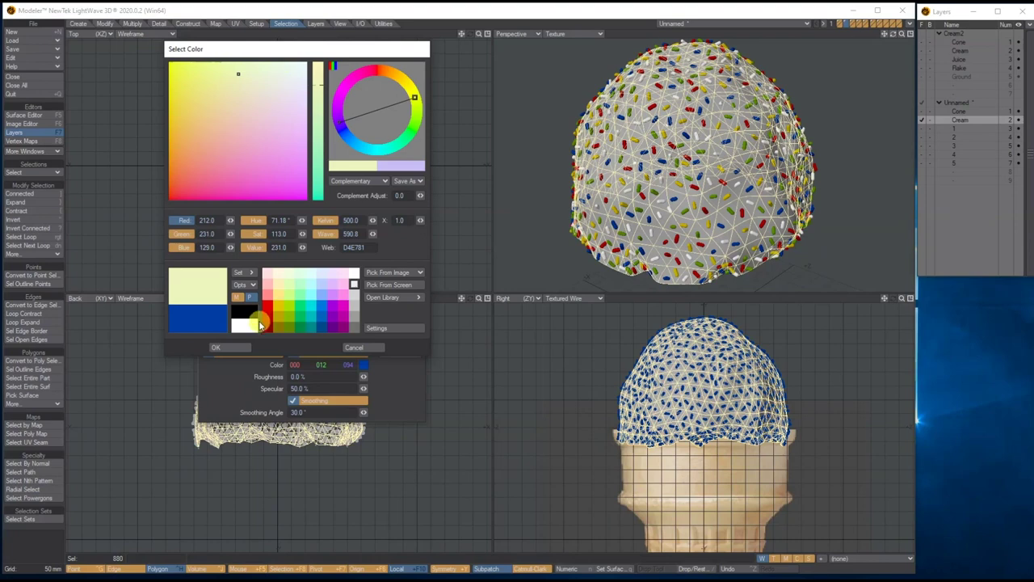
{"action": "left_click", "coordinate": [233, 347]}
{"action": "left_click", "coordinate": [399, 340]}
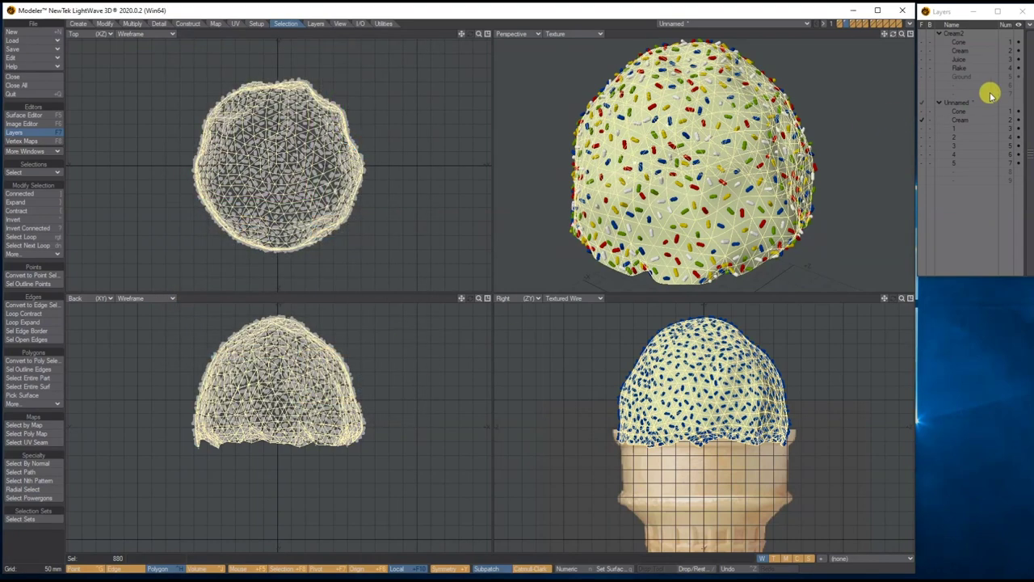
{"action": "key", "text": "slash"}
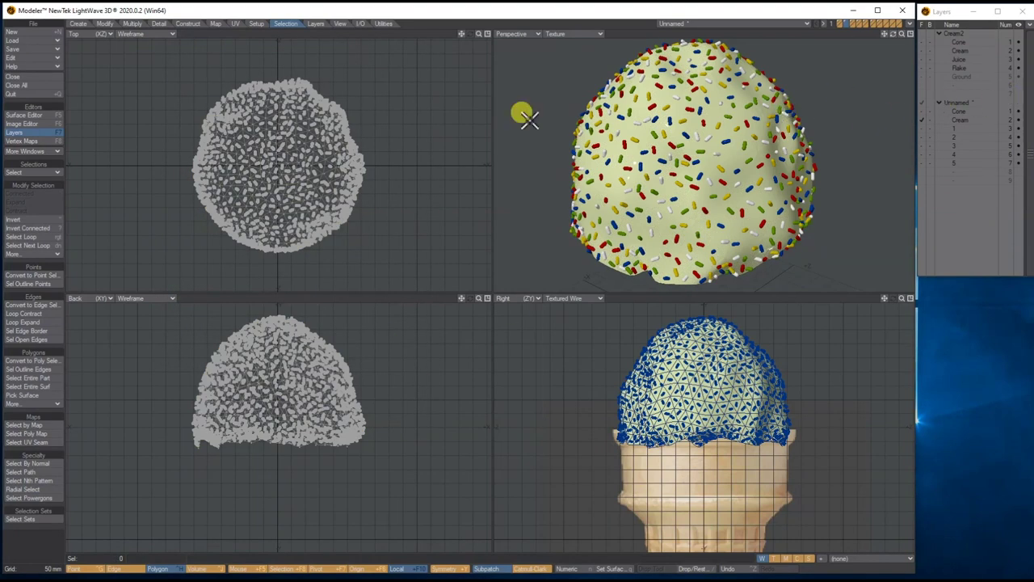
Change the Cream surface's colour to 212, 245, 104 and view the ice cream with all its layers in the foreground.
{"action": "left_click", "coordinate": [23, 114]}
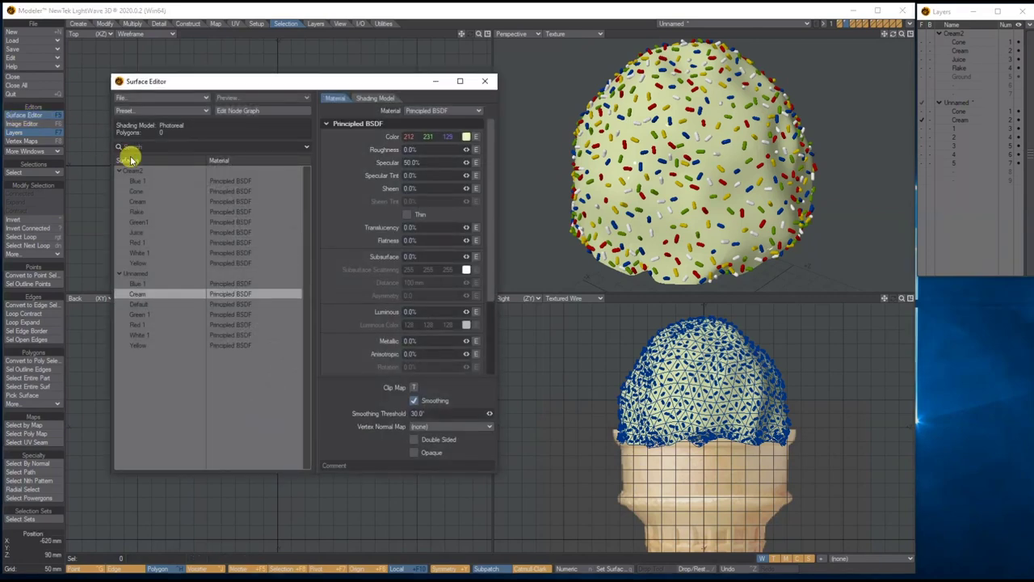
{"action": "left_click", "coordinate": [466, 137]}
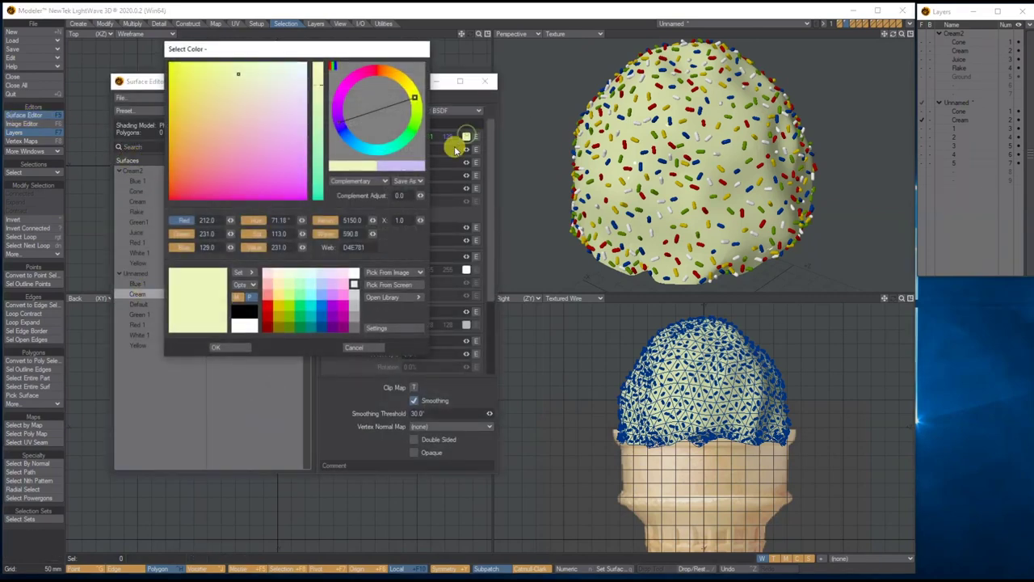
{"action": "mouse_move", "coordinate": [242, 66]}
{"action": "left_mouse_down"}
{"action": "mouse_move", "coordinate": [285, 80]}
{"action": "mouse_move", "coordinate": [224, 66]}
{"action": "left_mouse_up"}
{"action": "left_click", "coordinate": [232, 346]}
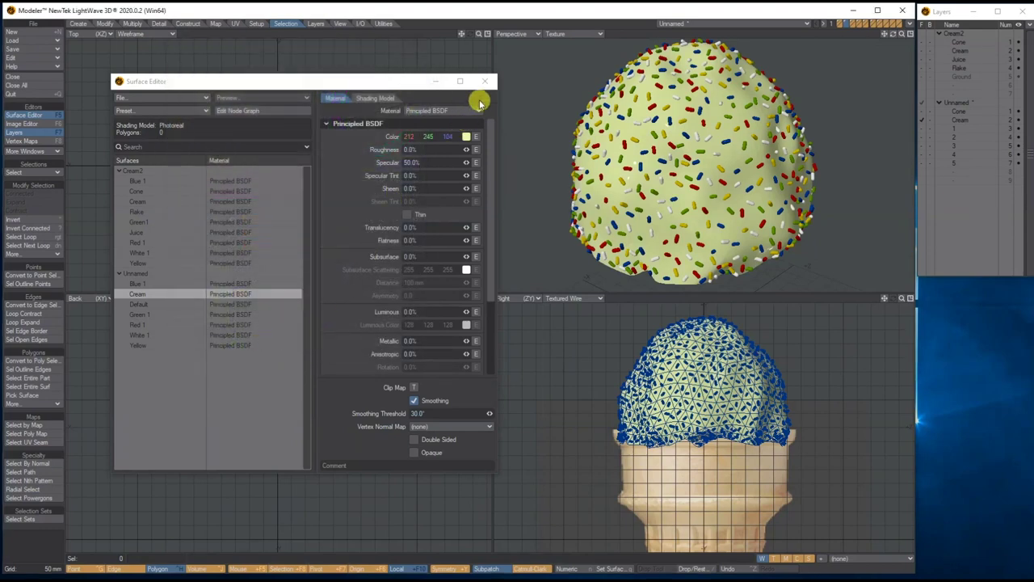
{"action": "left_click", "coordinate": [484, 81]}
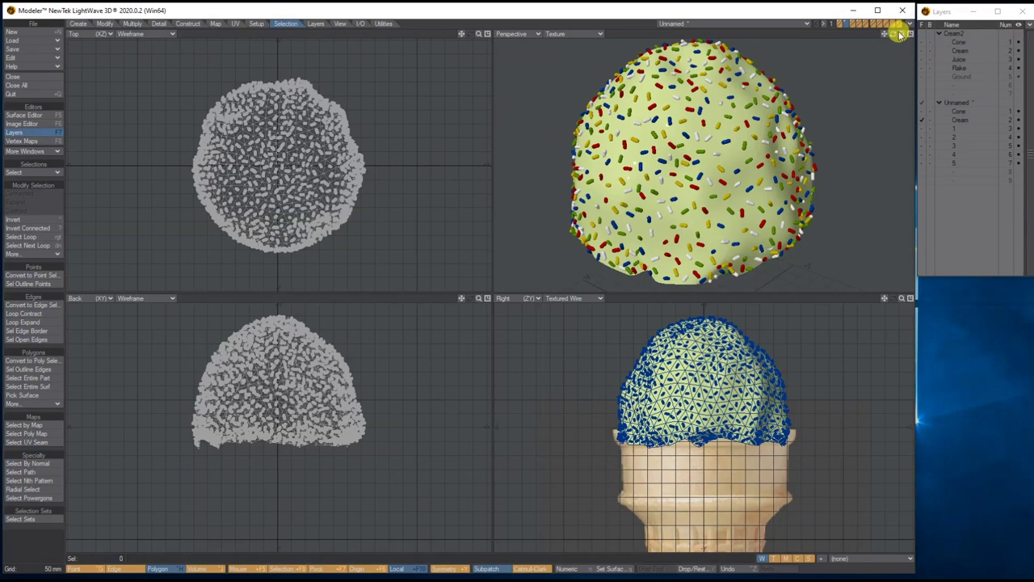
{"action": "left_click_drag", "start_coordinate": [899, 35], "coordinate": [902, 39]}
{"action": "left_click", "coordinate": [921, 102]}
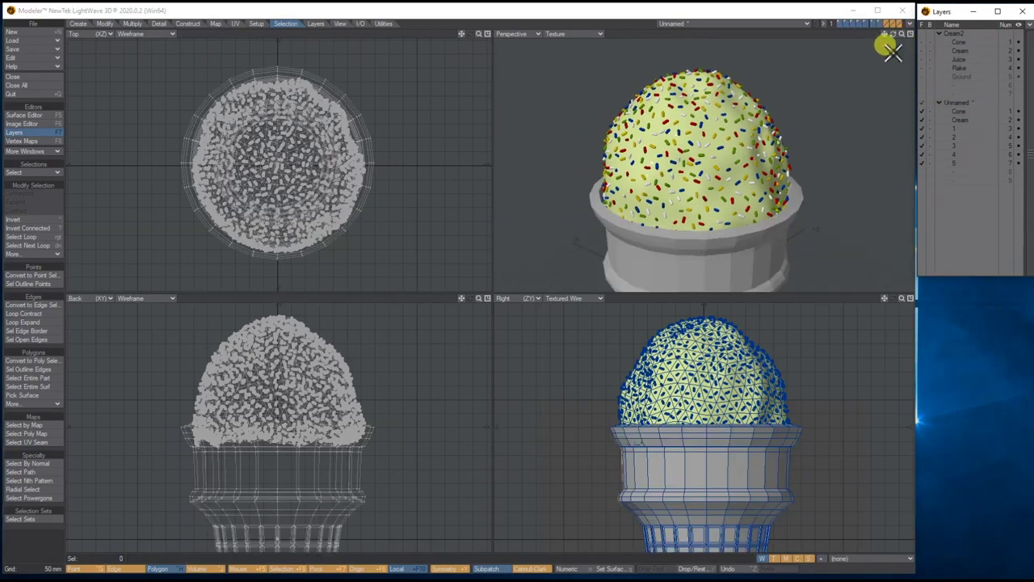
{"action": "left_click_drag", "start_coordinate": [901, 34], "coordinate": [895, 38]}
Make only the Cone layer active and name a new surface "Cone" for it.
{"action": "left_click", "coordinate": [968, 112]}
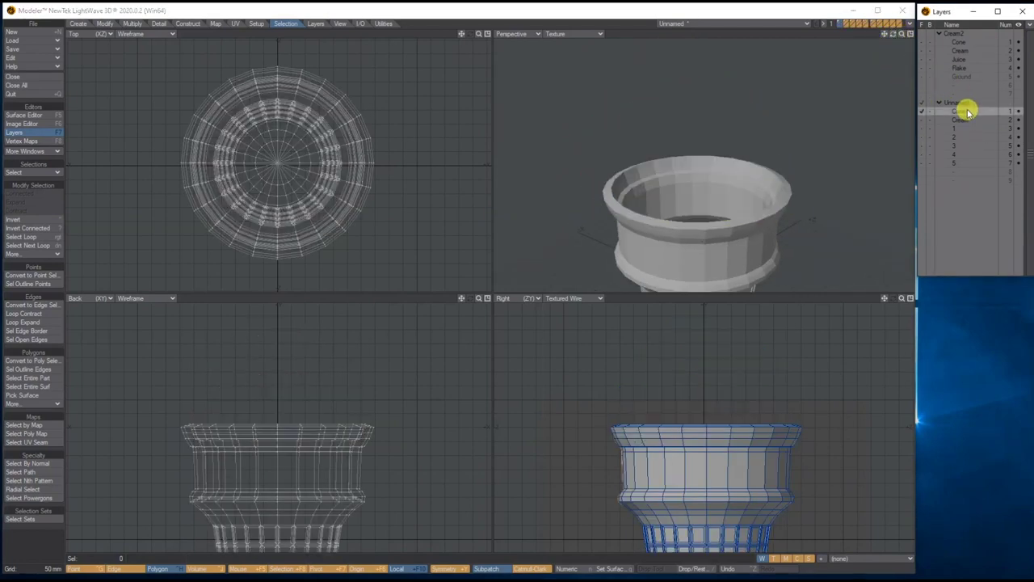
{"action": "key", "text": "q"}
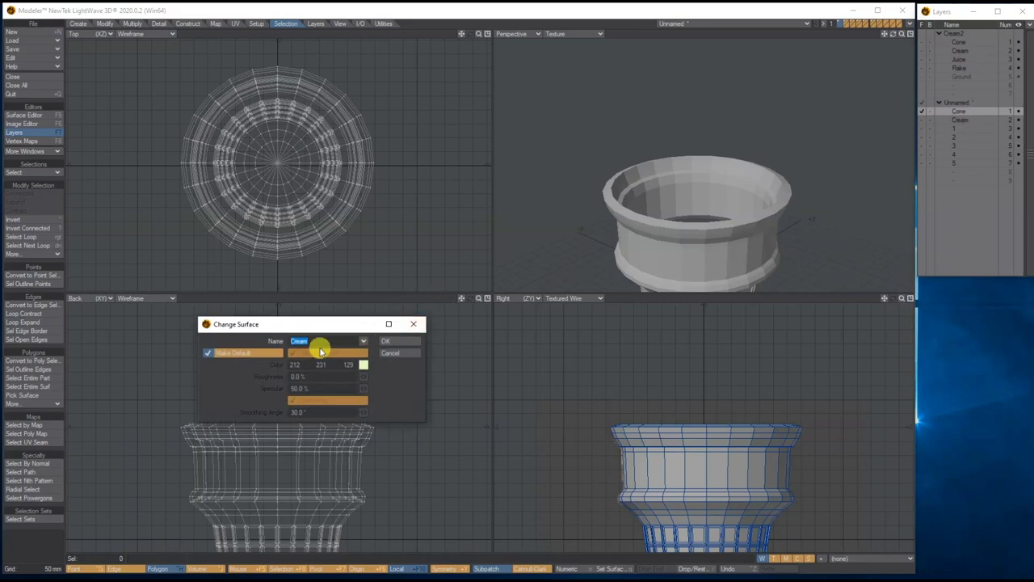
{"action": "type", "text": "Cone"}
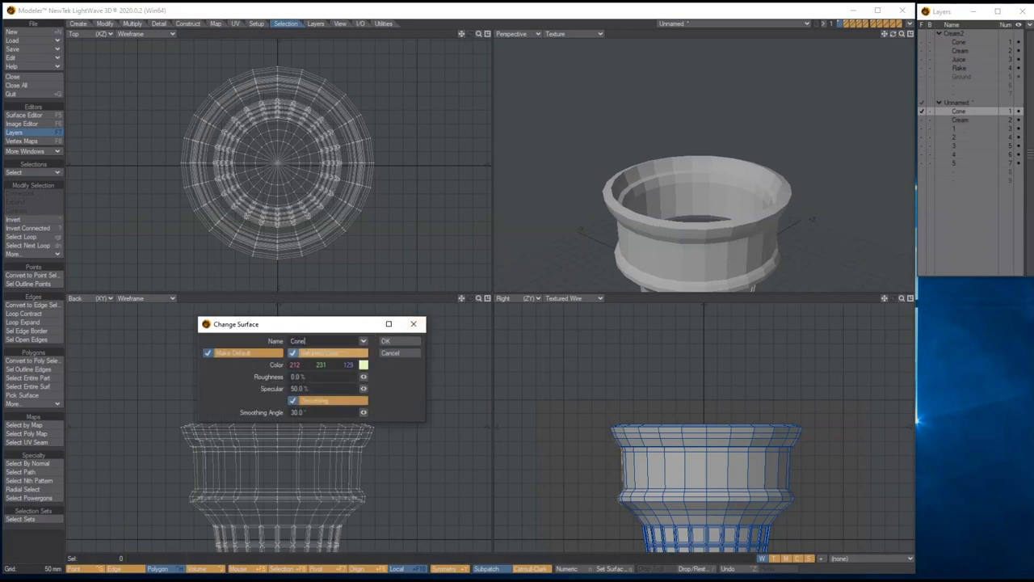
Try several colours for the Cone surface, choose an orange-brown, and apply the surface to the cone.
{"action": "left_click", "coordinate": [363, 365]}
{"action": "left_click", "coordinate": [274, 305]}
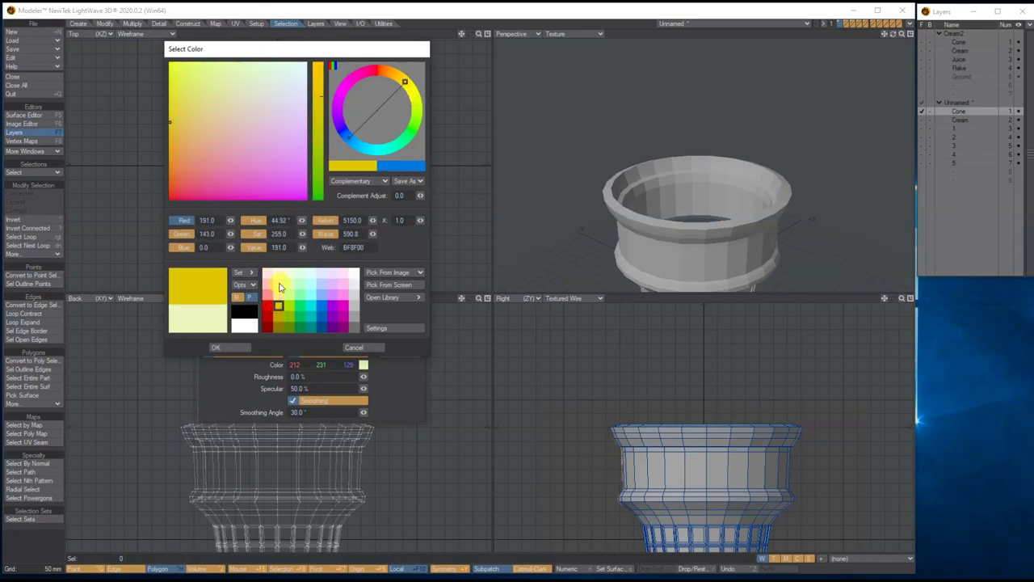
{"action": "left_click", "coordinate": [269, 293]}
{"action": "left_click", "coordinate": [265, 308]}
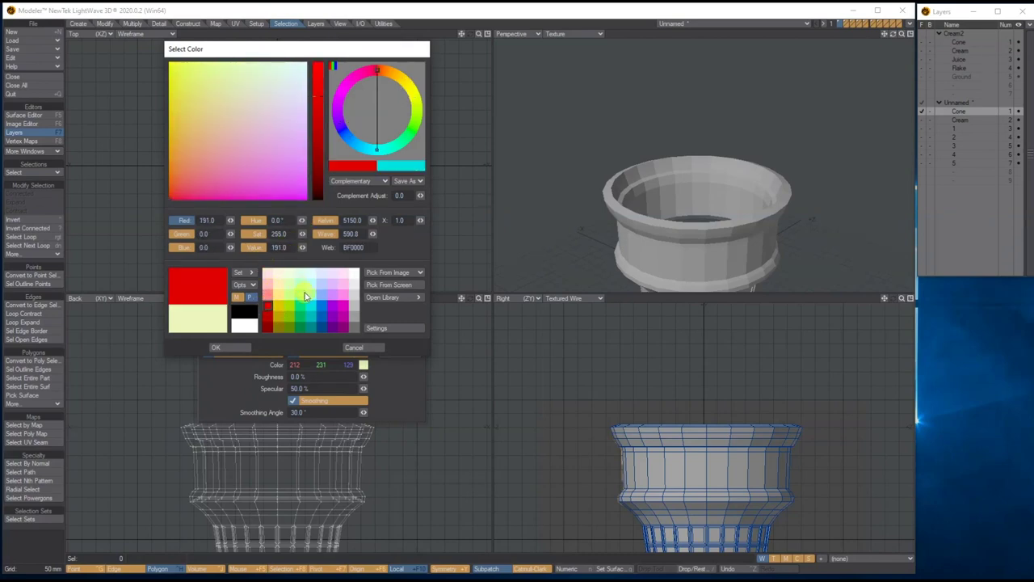
{"action": "left_click", "coordinate": [322, 305]}
{"action": "left_click", "coordinate": [310, 295]}
{"action": "left_click", "coordinate": [288, 294]}
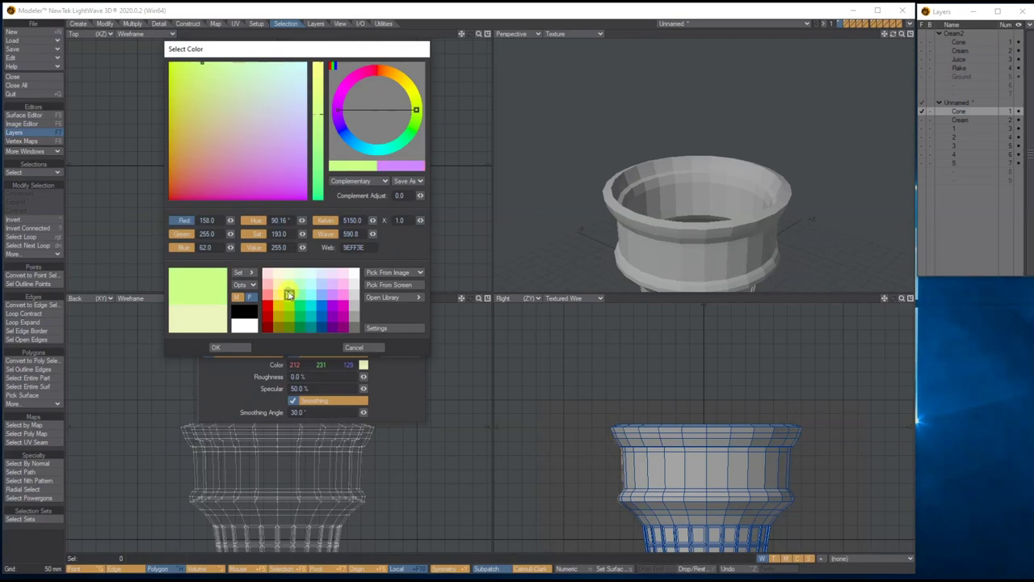
{"action": "mouse_move", "coordinate": [176, 188]}
{"action": "left_mouse_down"}
{"action": "mouse_move", "coordinate": [179, 155]}
{"action": "mouse_move", "coordinate": [173, 162]}
{"action": "left_mouse_up"}
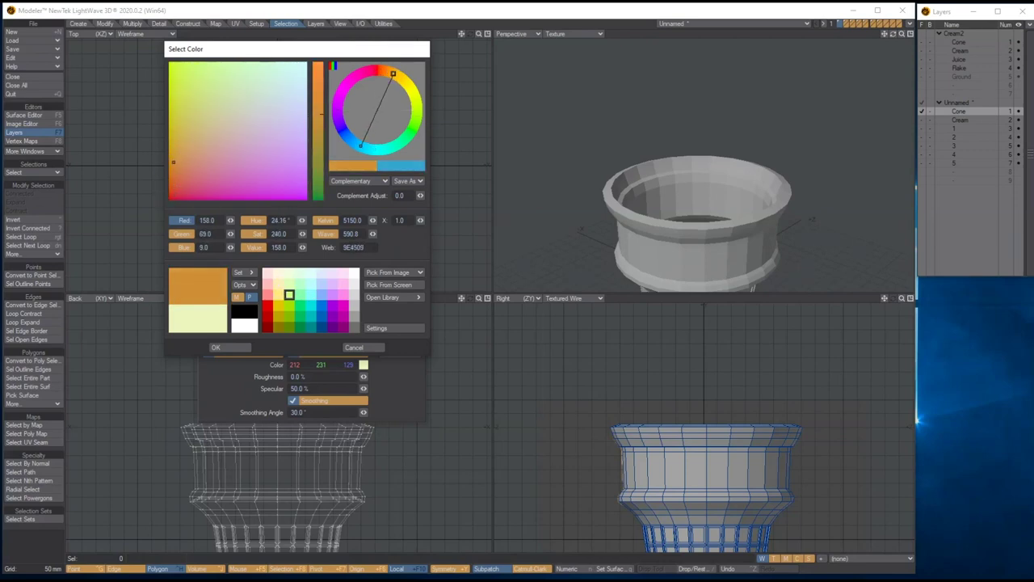
{"action": "left_click", "coordinate": [225, 349]}
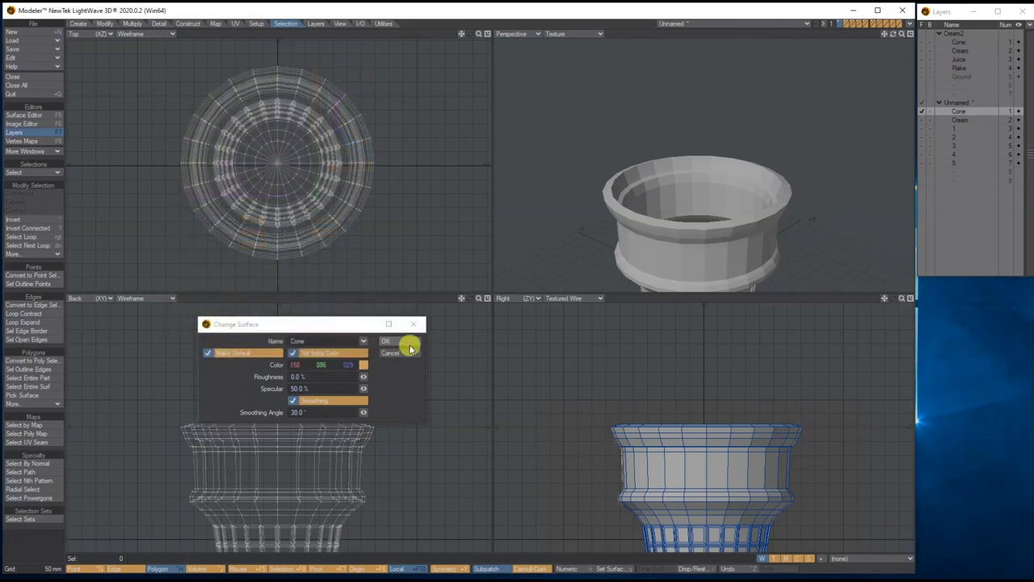
{"action": "left_click", "coordinate": [406, 342]}
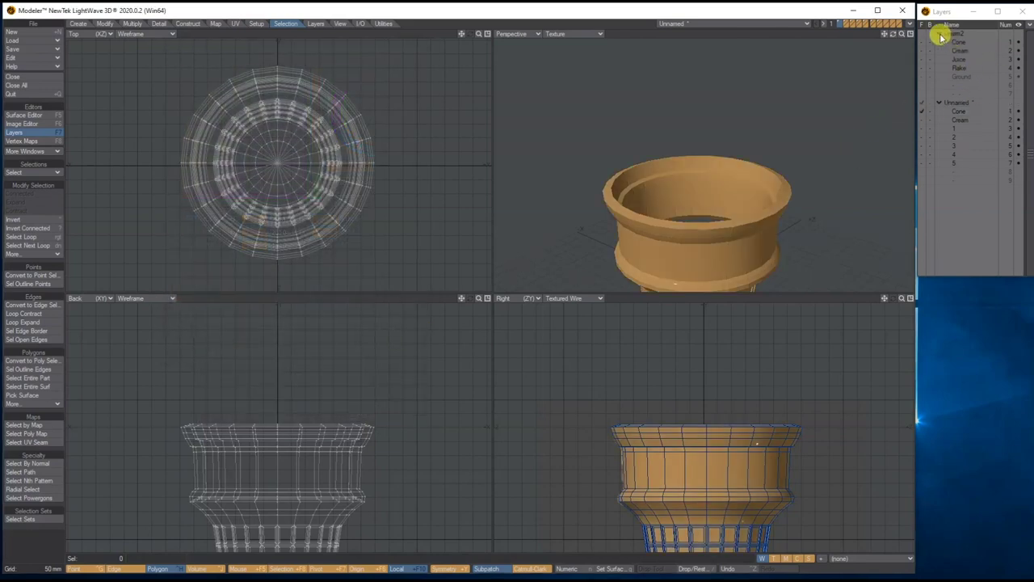
Bring all layers of the unnamed object to the foreground and inspect the coloured ice cream from different angles.
{"action": "left_click_drag", "start_coordinate": [902, 37], "coordinate": [937, 34]}
{"action": "left_click", "coordinate": [922, 103]}
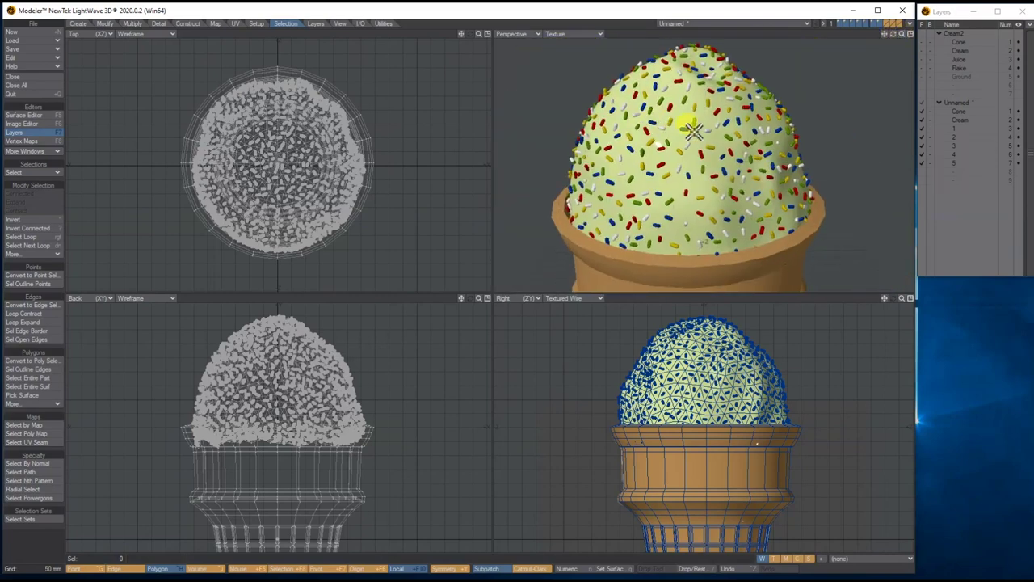
{"action": "mouse_move", "coordinate": [893, 34]}
{"action": "left_mouse_down"}
{"action": "mouse_move", "coordinate": [925, 34]}
{"action": "mouse_move", "coordinate": [917, 24]}
{"action": "mouse_move", "coordinate": [892, 44]}
{"action": "mouse_move", "coordinate": [883, 34]}
{"action": "mouse_move", "coordinate": [883, 54]}
{"action": "mouse_move", "coordinate": [902, 36]}
{"action": "mouse_move", "coordinate": [886, 52]}
{"action": "left_mouse_up"}
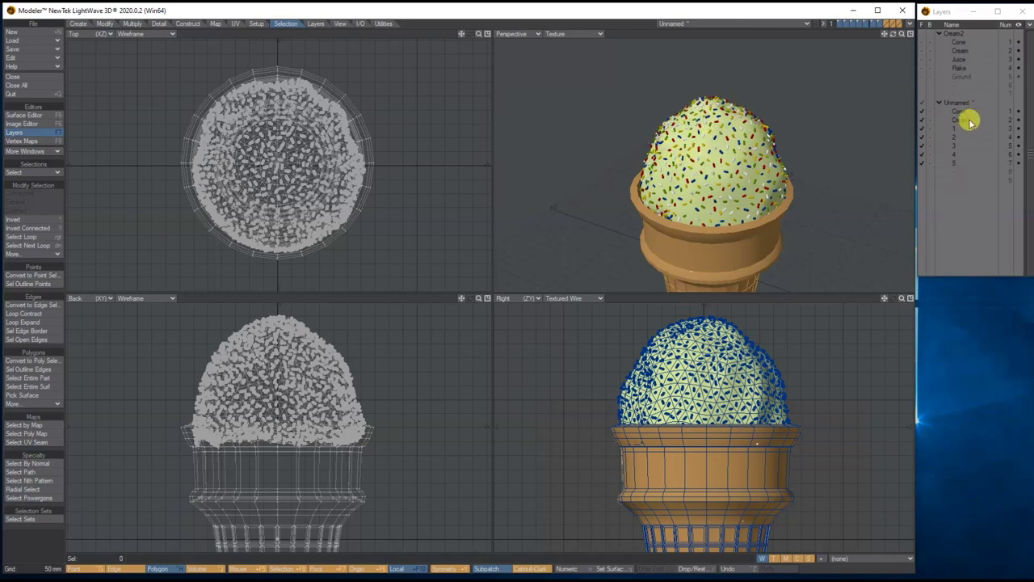
Make the empty eighth layer of the unnamed object active, with its Cream layer in the background, and enlarge the Top view.
{"action": "left_click", "coordinate": [957, 171]}
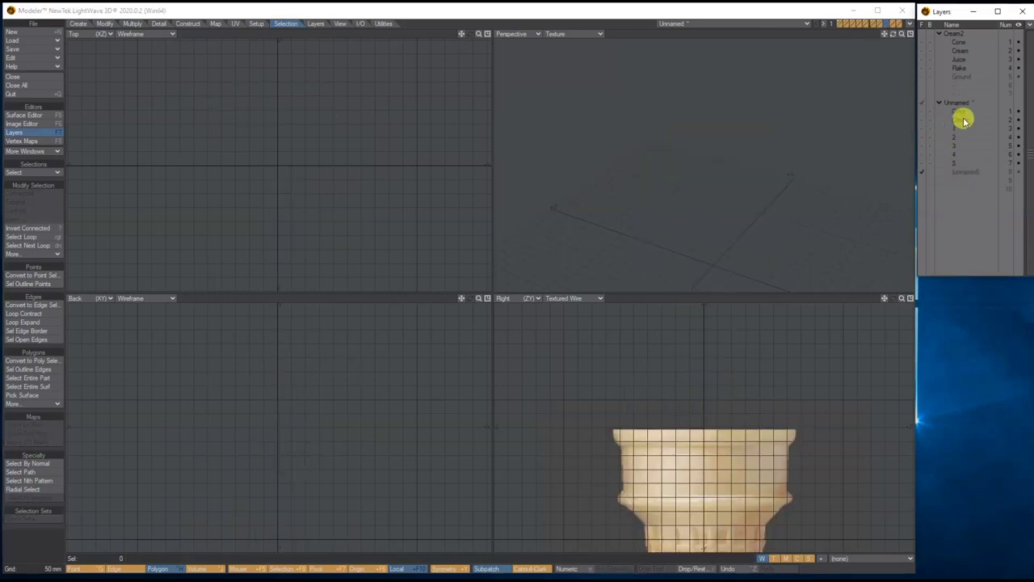
{"action": "left_click", "coordinate": [932, 119]}
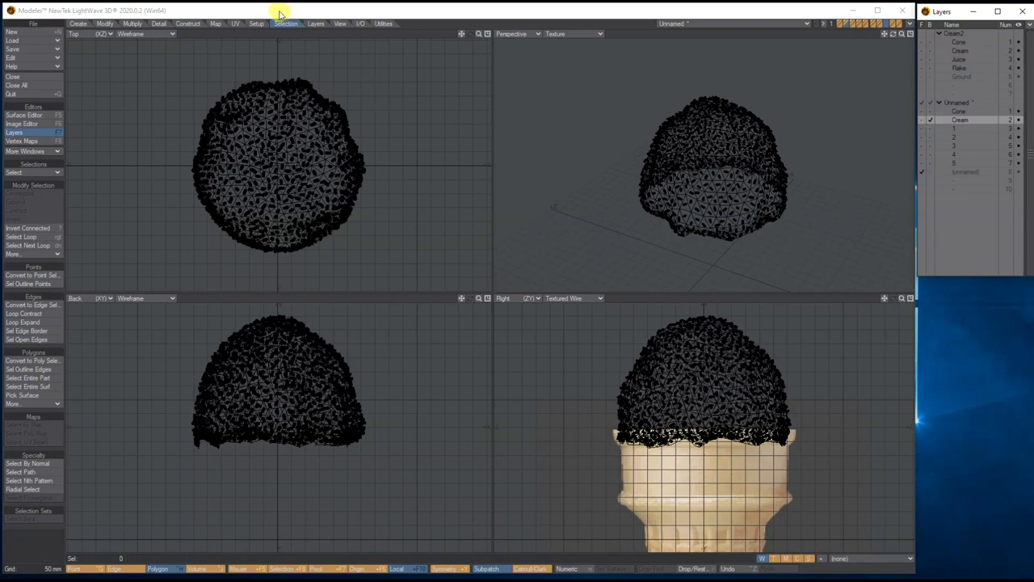
{"action": "left_click", "coordinate": [383, 25]}
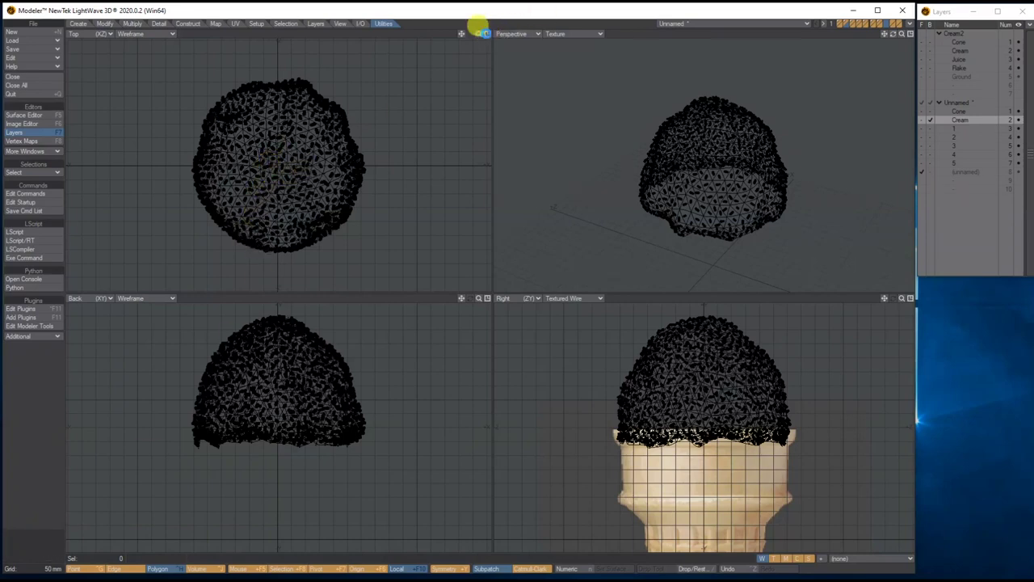
{"action": "left_click", "coordinate": [486, 34]}
{"action": "left_click_drag", "start_coordinate": [901, 34], "coordinate": [976, 34]}
Start the Px_Bezier64 plugin with the Belt polygon type and look through its Tube and Setup settings.
{"action": "left_click", "coordinate": [38, 336]}
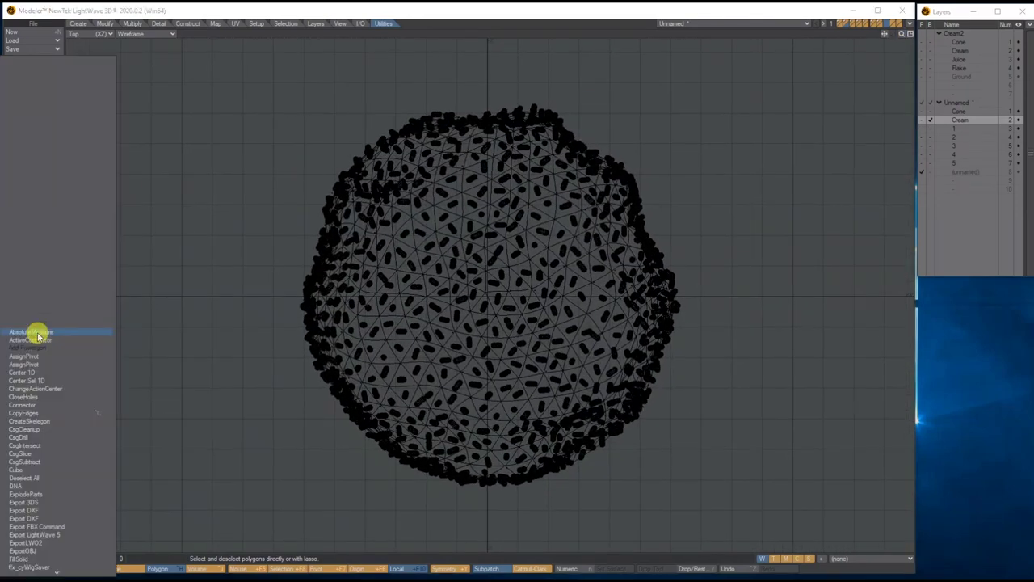
{"action": "scroll", "coordinate": [38, 332], "scroll_direction": "down", "scroll_amount": 5}
{"action": "scroll", "coordinate": [31, 476], "scroll_direction": "down", "scroll_amount": 10}
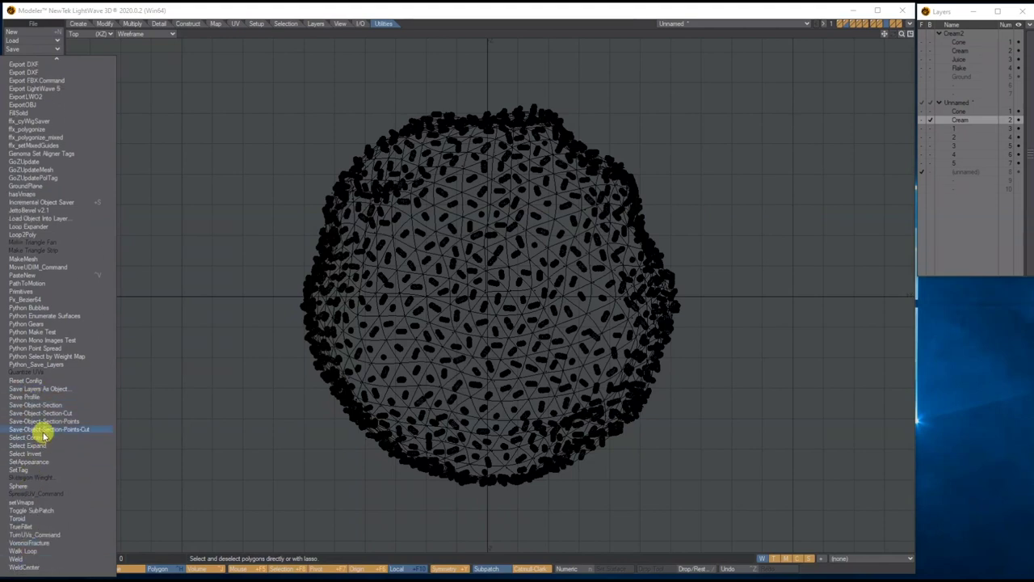
{"action": "left_click", "coordinate": [25, 301]}
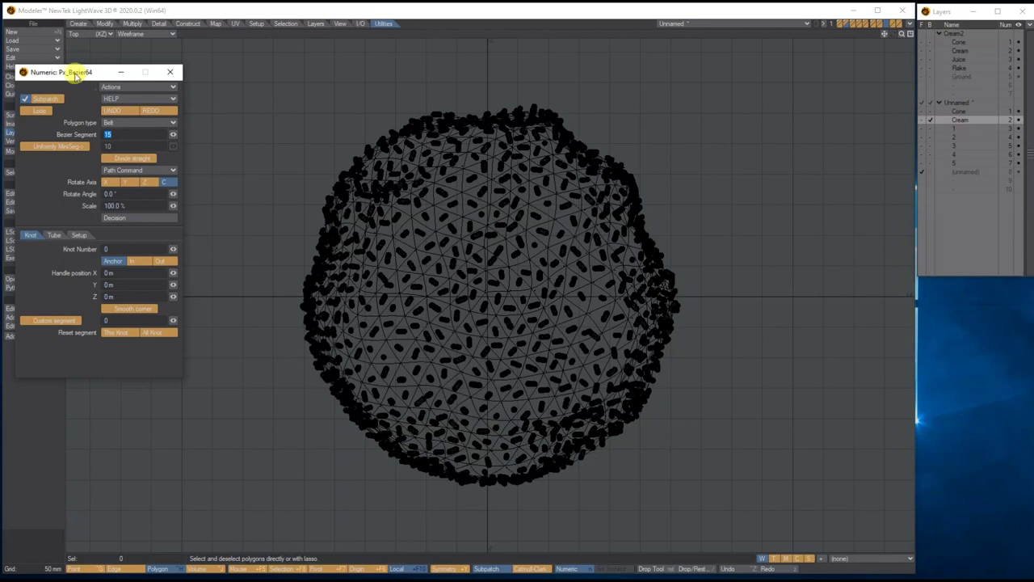
{"action": "left_click_drag", "start_coordinate": [94, 75], "coordinate": [114, 68]}
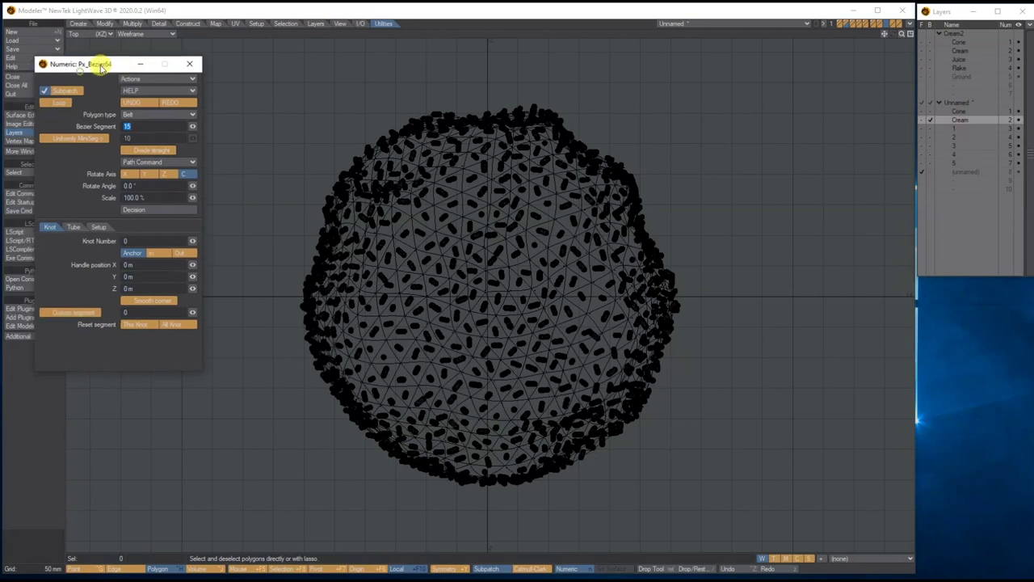
{"action": "left_click", "coordinate": [136, 113]}
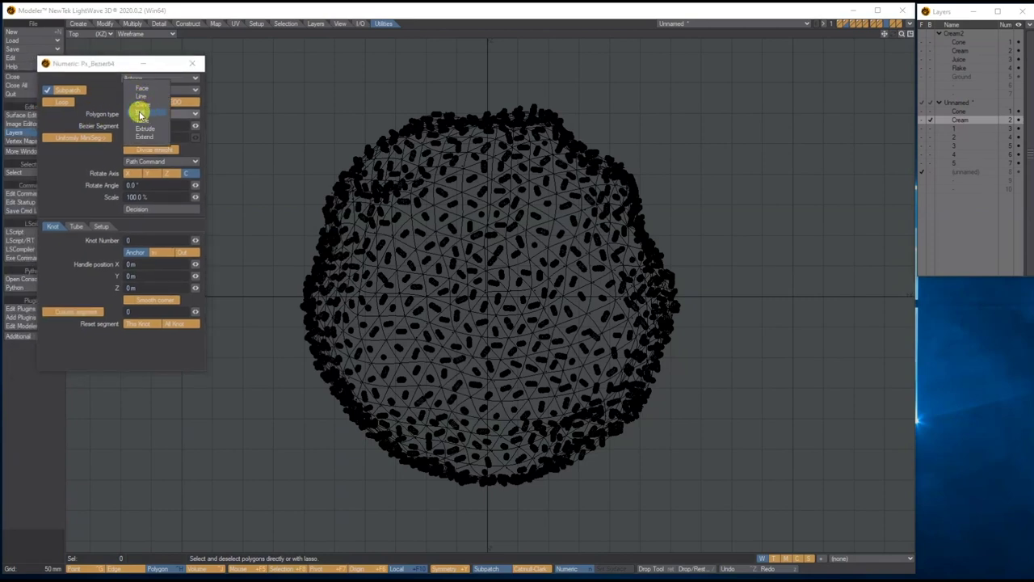
{"action": "left_click", "coordinate": [139, 116]}
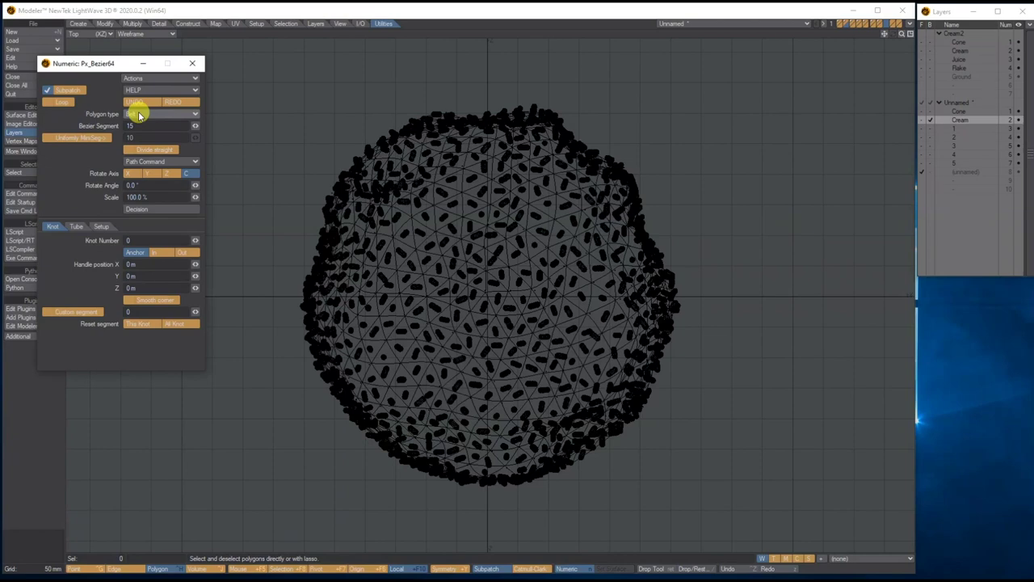
{"action": "left_click", "coordinate": [74, 226]}
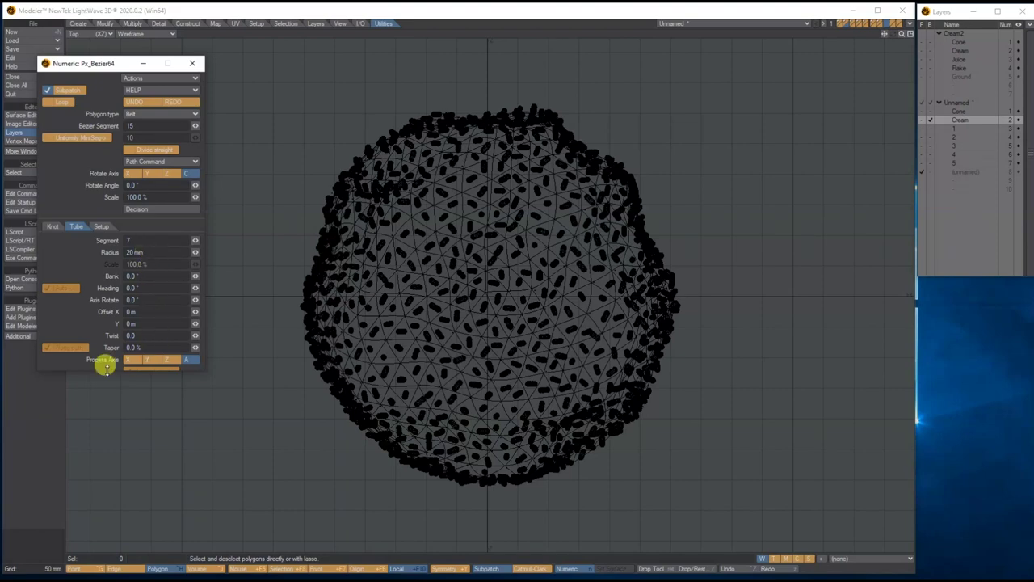
{"action": "left_click_drag", "start_coordinate": [103, 370], "coordinate": [109, 440]}
{"action": "left_click", "coordinate": [100, 229]}
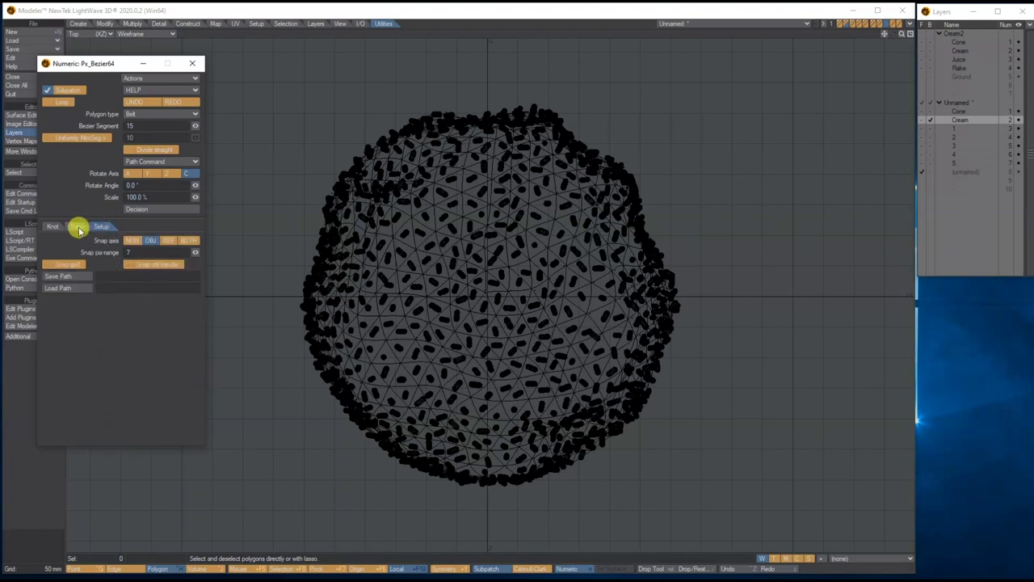
{"action": "left_click", "coordinate": [76, 228]}
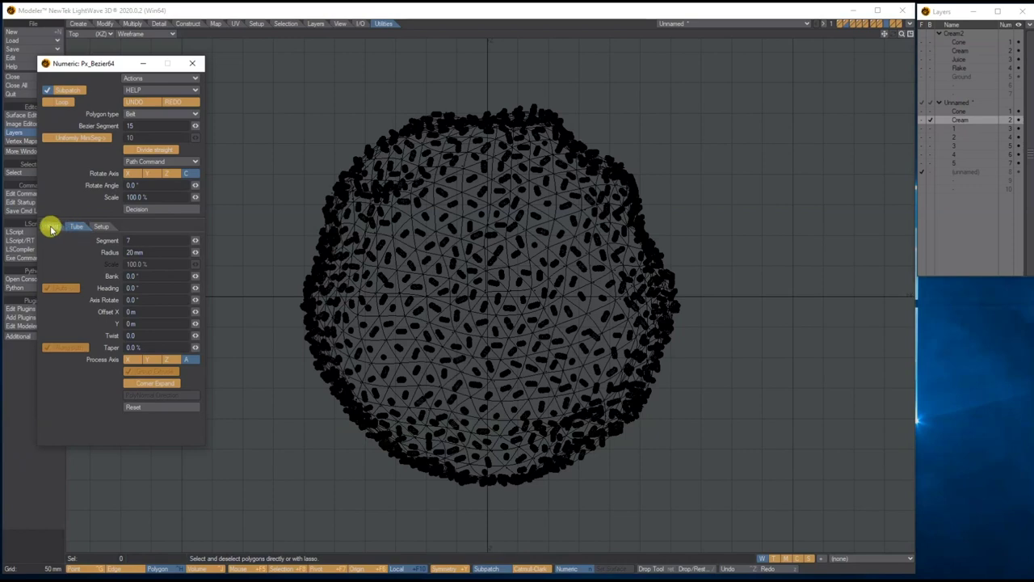
{"action": "left_click", "coordinate": [51, 228]}
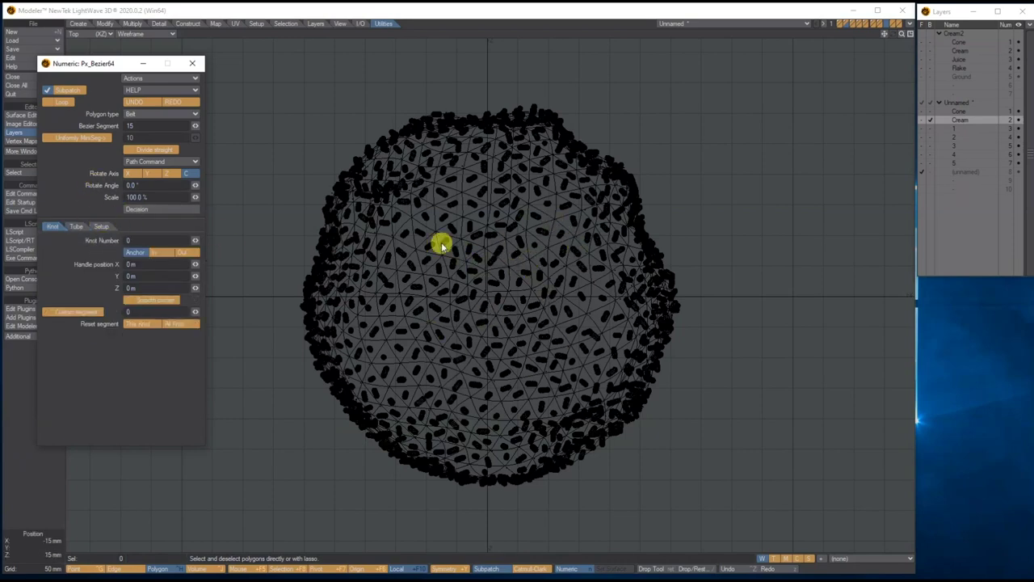
Draw the inner turns of a smooth bezier belt spiral in the Top view, winding outward from the cream's centre to its edge.
{"action": "left_click", "coordinate": [487, 298]}
{"action": "left_click_drag", "start_coordinate": [487, 324], "coordinate": [546, 224]}
{"action": "left_click_drag", "start_coordinate": [451, 211], "coordinate": [431, 234]}
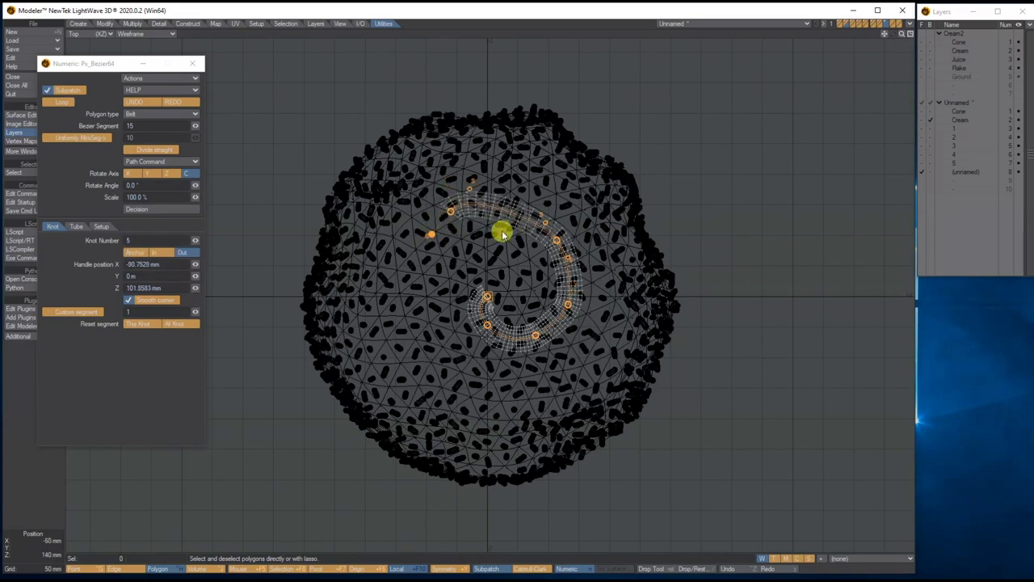
{"action": "left_click_drag", "start_coordinate": [547, 226], "coordinate": [536, 210]}
{"action": "left_click_drag", "start_coordinate": [419, 257], "coordinate": [412, 300]}
{"action": "mouse_move", "coordinate": [427, 379]}
{"action": "left_mouse_down"}
{"action": "mouse_move", "coordinate": [411, 369]}
{"action": "mouse_move", "coordinate": [439, 384]}
{"action": "left_mouse_up"}
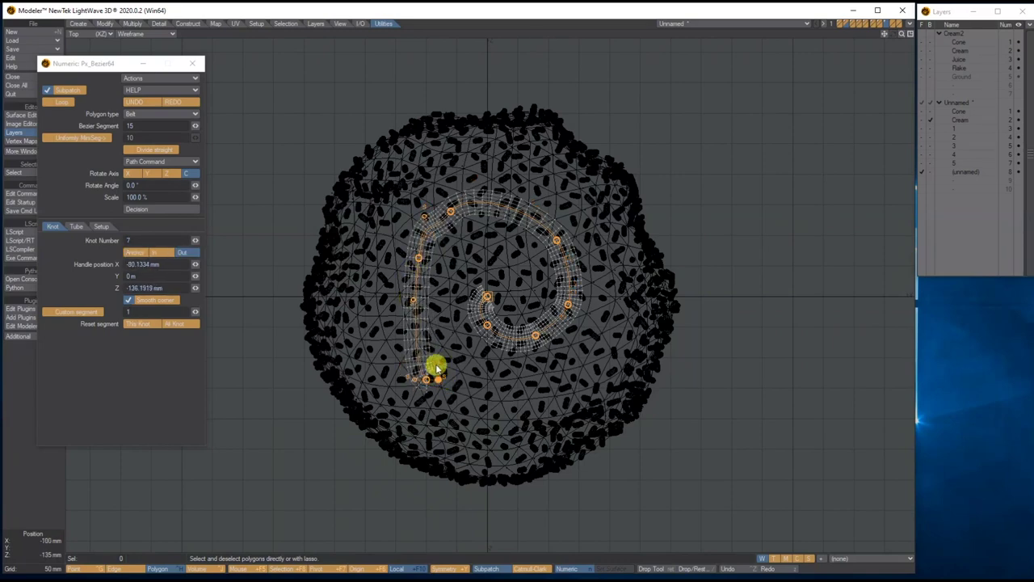
{"action": "left_click_drag", "start_coordinate": [420, 301], "coordinate": [440, 213]}
{"action": "left_click_drag", "start_coordinate": [502, 388], "coordinate": [679, 273]}
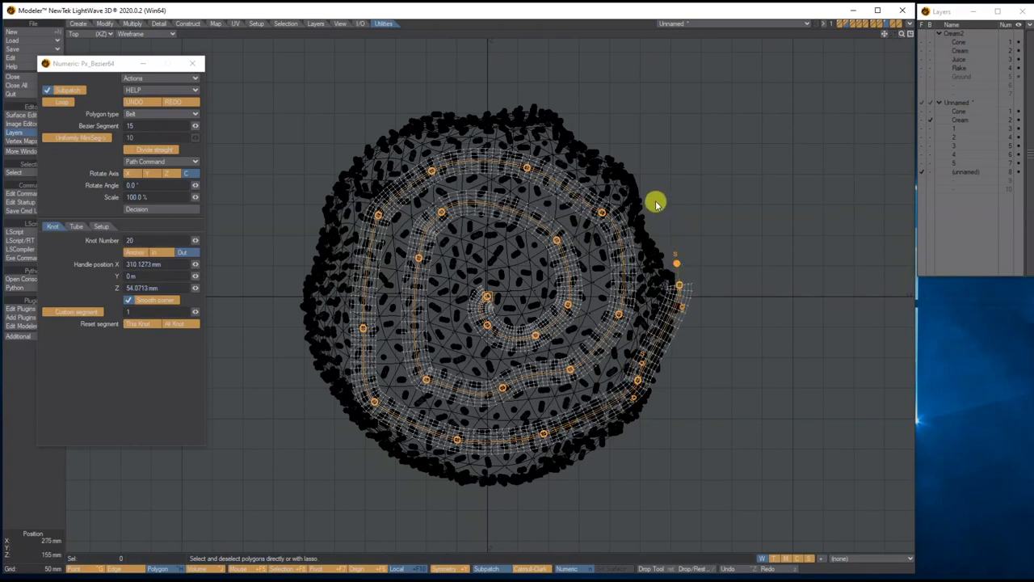
Continue the belt spiral with an outer turn around the cream's rim, ending just outside it, and finish the curve.
{"action": "left_click", "coordinate": [638, 176]}
{"action": "left_click", "coordinate": [565, 133]}
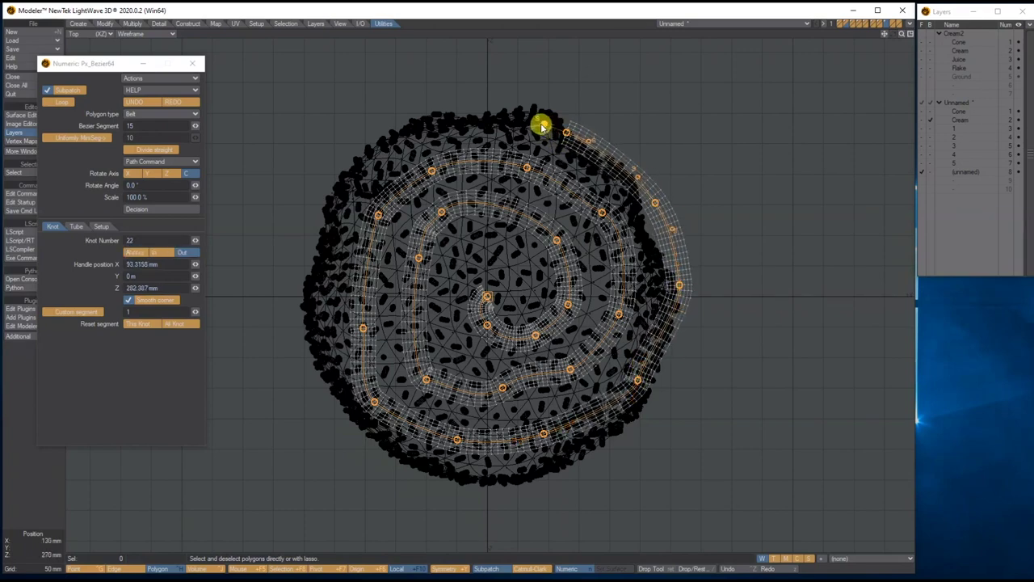
{"action": "left_click", "coordinate": [413, 125]}
{"action": "left_click_drag", "start_coordinate": [336, 172], "coordinate": [317, 204]}
{"action": "left_click_drag", "start_coordinate": [288, 313], "coordinate": [305, 332]}
{"action": "left_click_drag", "start_coordinate": [329, 413], "coordinate": [348, 428]}
{"action": "left_click_drag", "start_coordinate": [402, 472], "coordinate": [429, 477]}
{"action": "left_click_drag", "start_coordinate": [490, 484], "coordinate": [532, 481]}
{"action": "left_click_drag", "start_coordinate": [611, 466], "coordinate": [635, 443]}
{"action": "left_click_drag", "start_coordinate": [698, 393], "coordinate": [715, 358]}
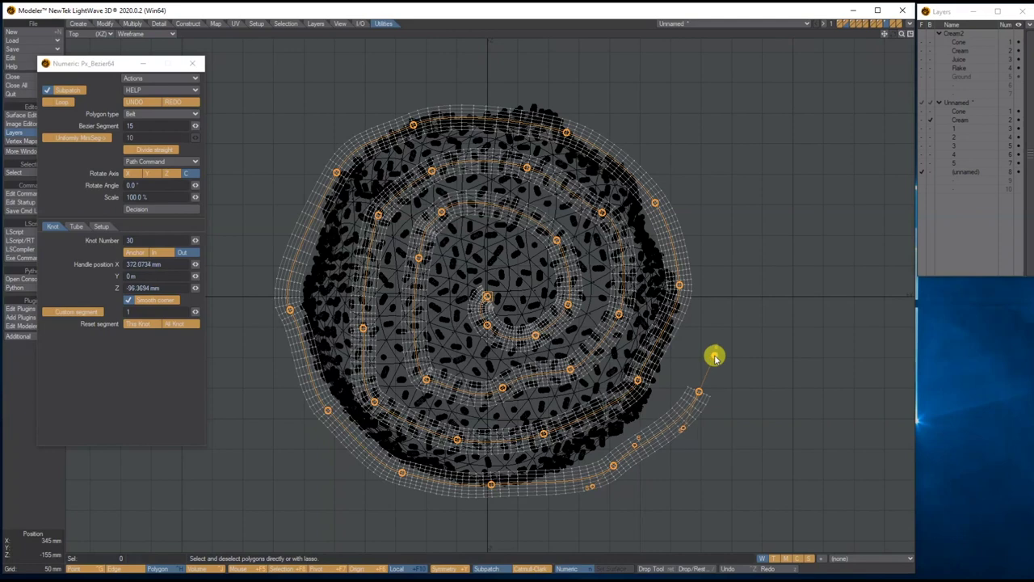
{"action": "left_click_drag", "start_coordinate": [716, 283], "coordinate": [712, 245]}
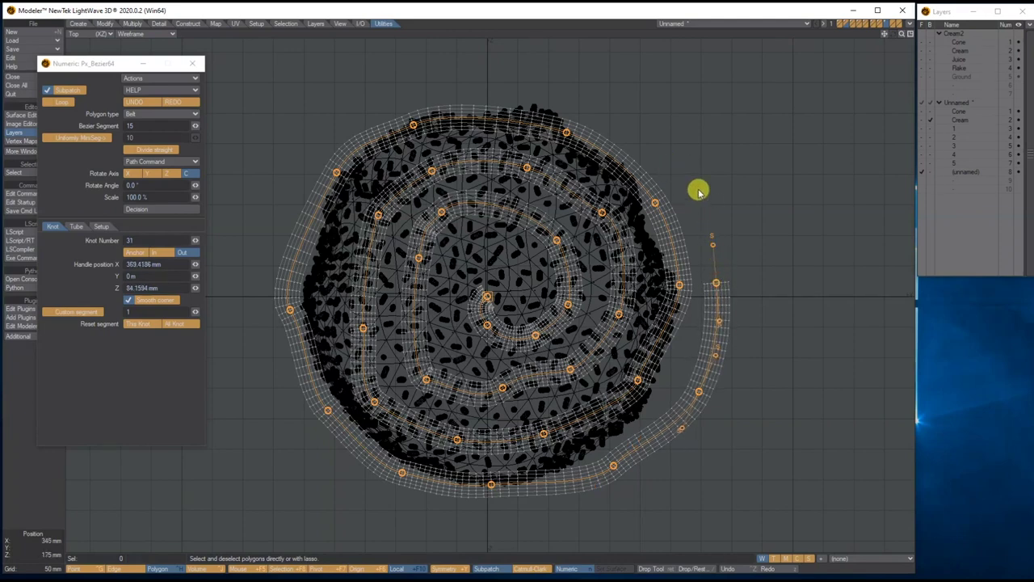
{"action": "left_click", "coordinate": [193, 62]}
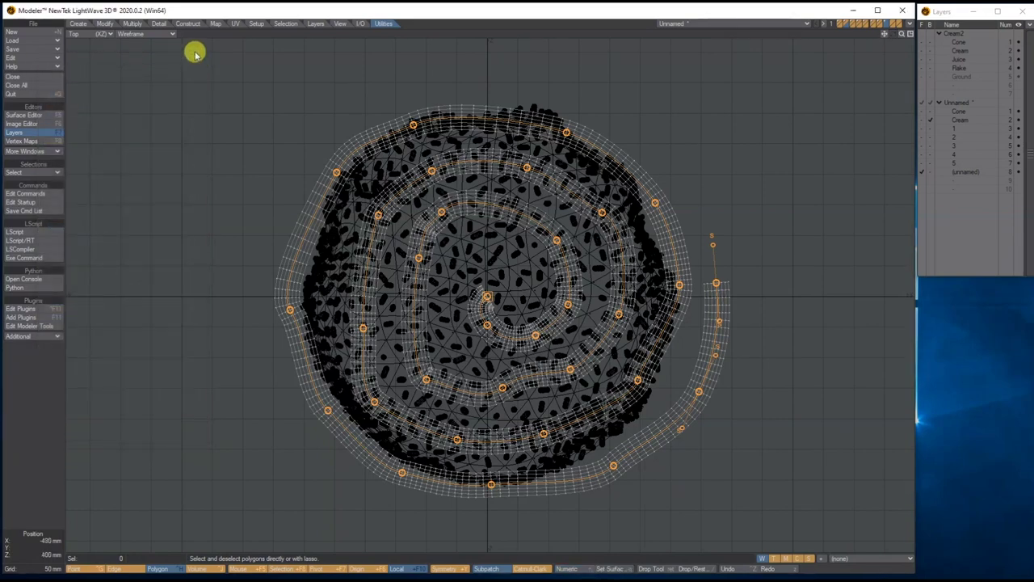
Move the flat belt spiral up about 830 mm so that it sits above the top of the cream.
{"action": "left_click", "coordinate": [909, 34]}
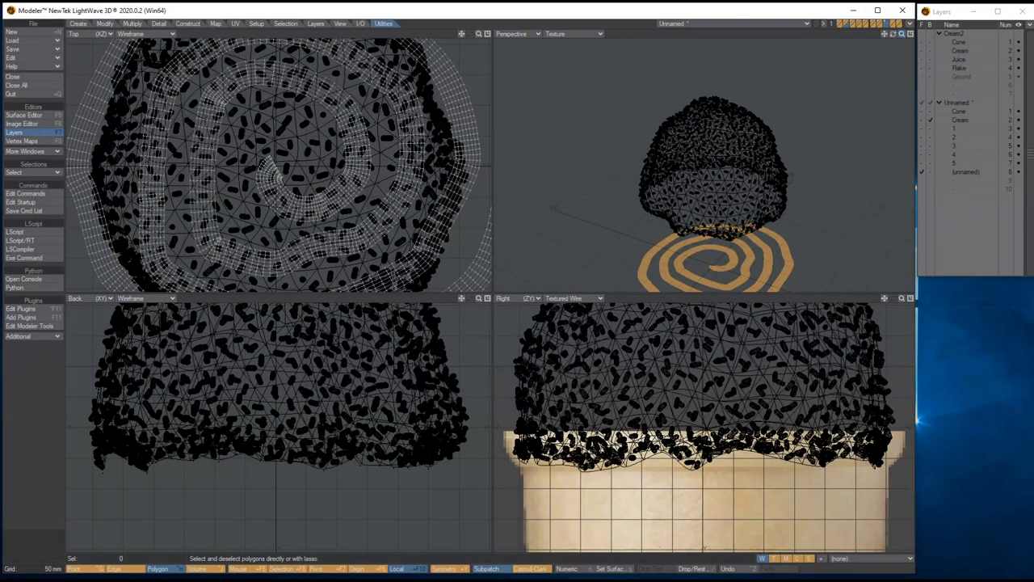
{"action": "left_click_drag", "start_coordinate": [901, 34], "coordinate": [890, 56]}
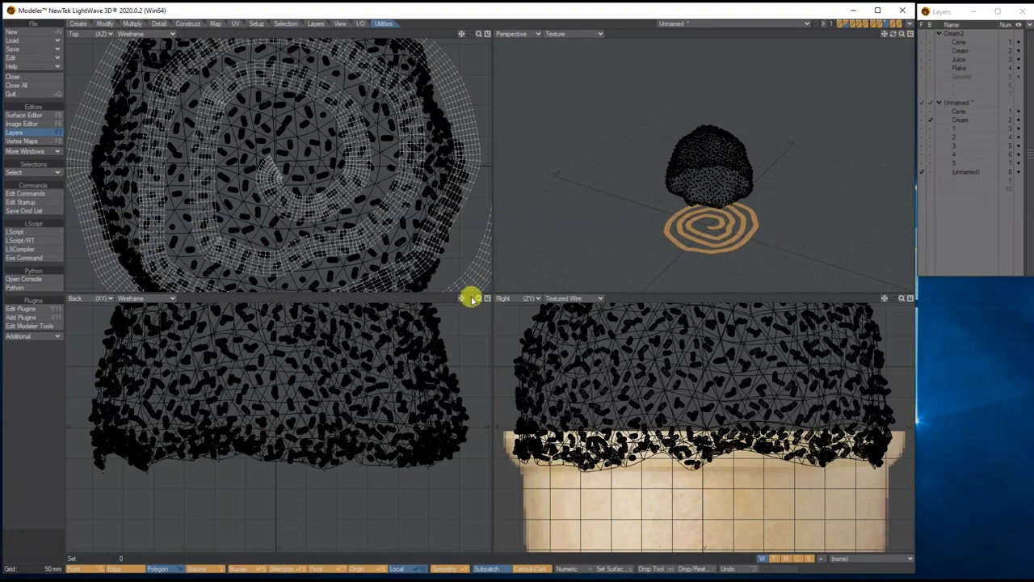
{"action": "left_click_drag", "start_coordinate": [478, 298], "coordinate": [436, 299]}
{"action": "key", "text": "t"}
{"action": "left_click_drag", "start_coordinate": [279, 512], "coordinate": [272, 334]}
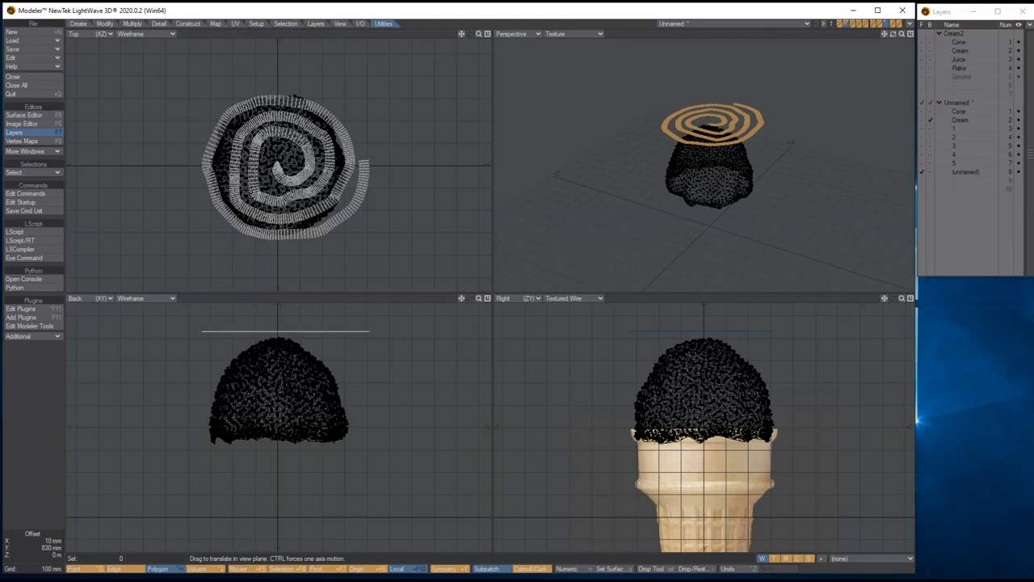
{"action": "left_click_drag", "start_coordinate": [901, 32], "coordinate": [949, 61]}
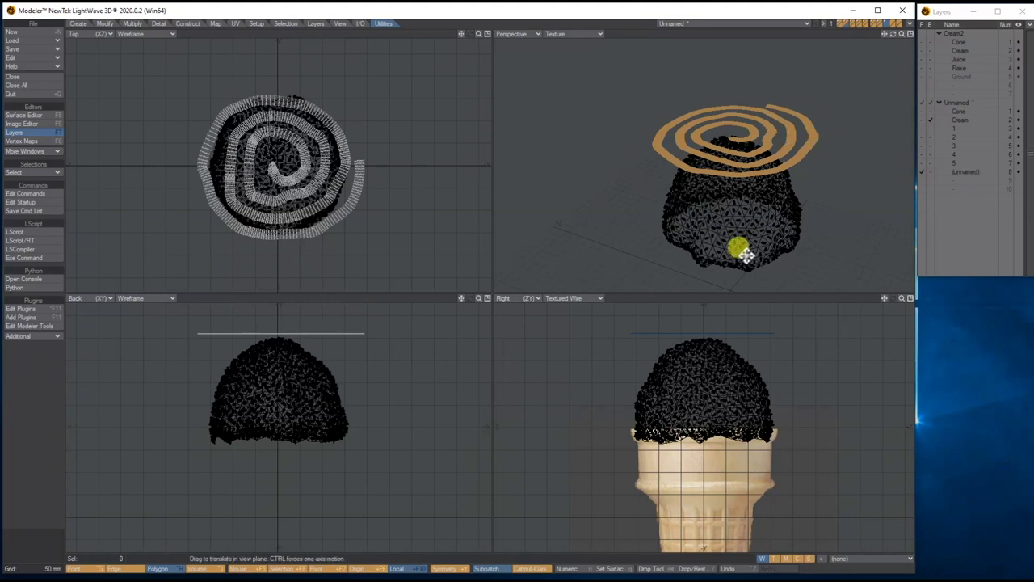
Heat Shrink the spiral onto the background cream in Sphere mode with an amount of 100%.
{"action": "left_click", "coordinate": [105, 24]}
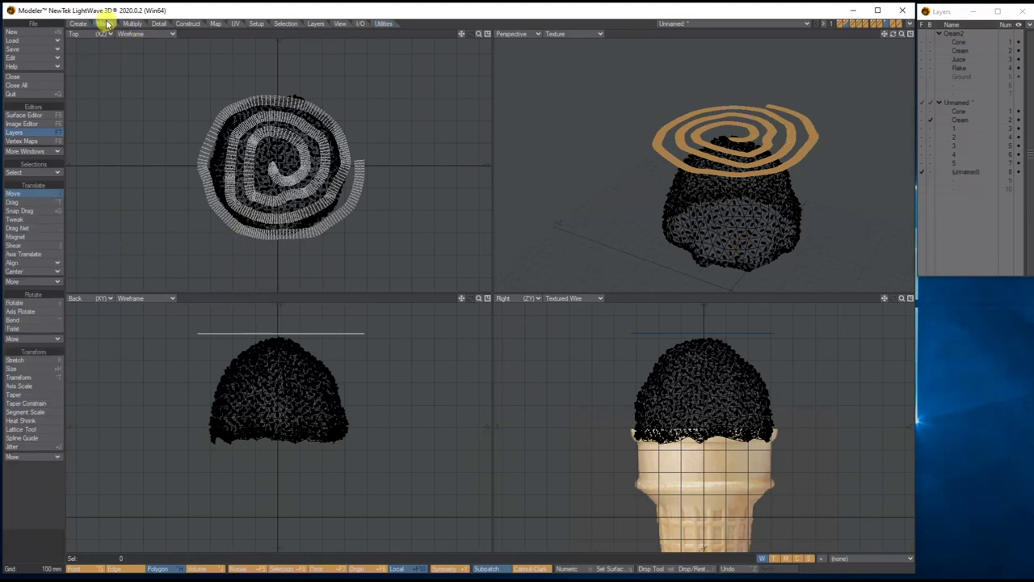
{"action": "left_click", "coordinate": [24, 422]}
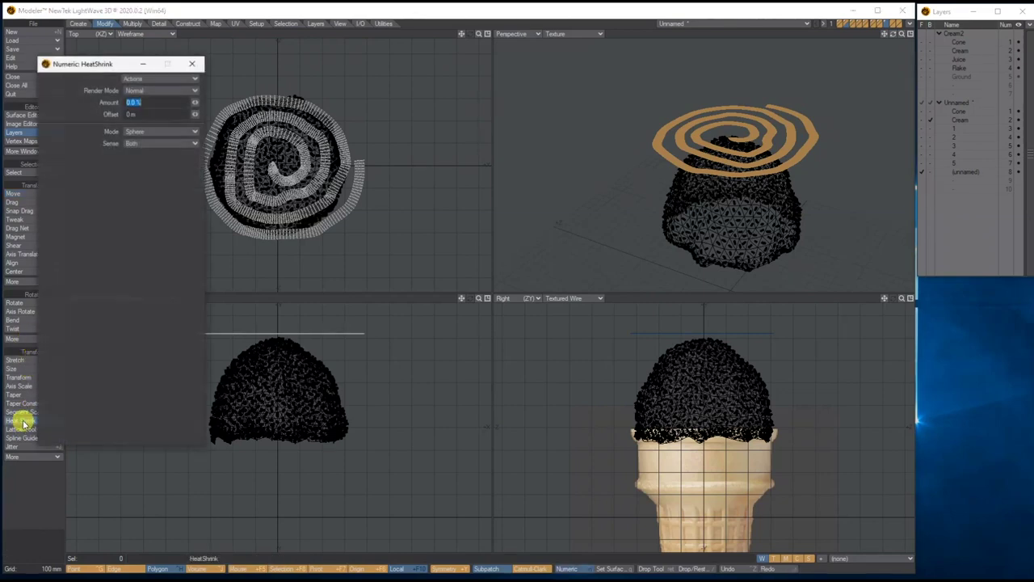
{"action": "left_click", "coordinate": [129, 133]}
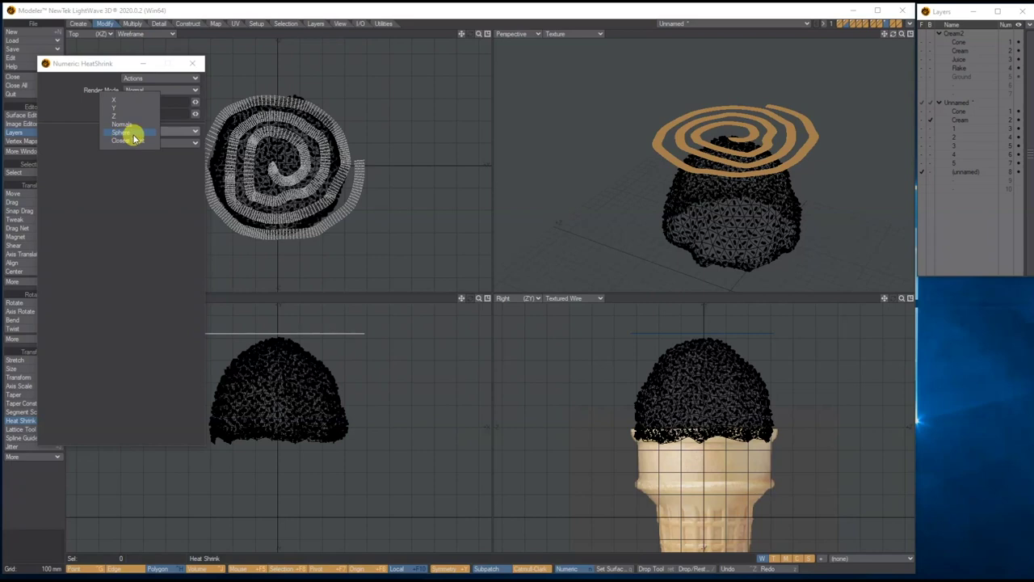
{"action": "left_click", "coordinate": [129, 132]}
{"action": "left_click_drag", "start_coordinate": [76, 65], "coordinate": [13, 67]}
{"action": "left_click_drag", "start_coordinate": [286, 380], "coordinate": [367, 381]}
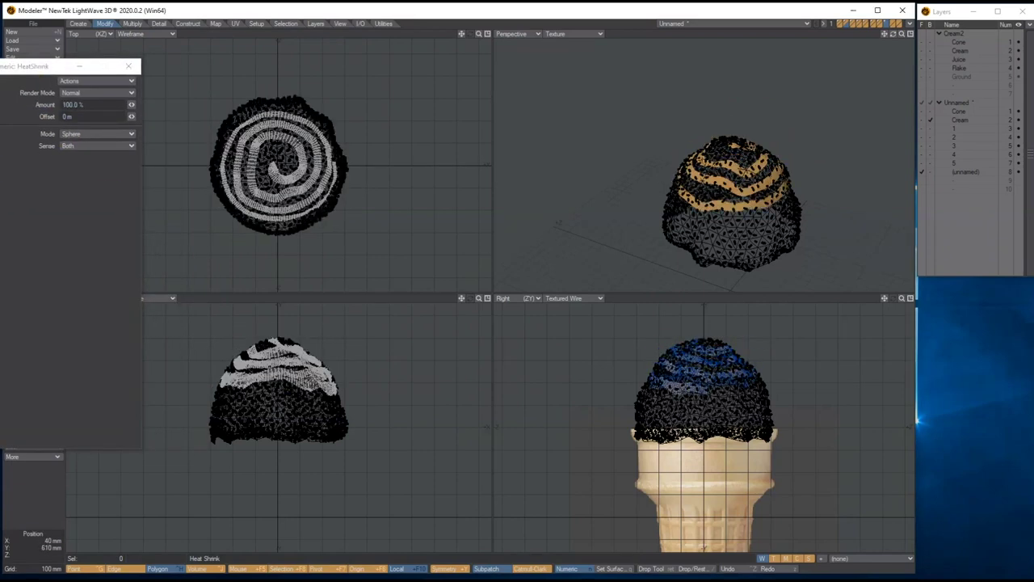
{"action": "left_click_drag", "start_coordinate": [893, 33], "coordinate": [844, 53]}
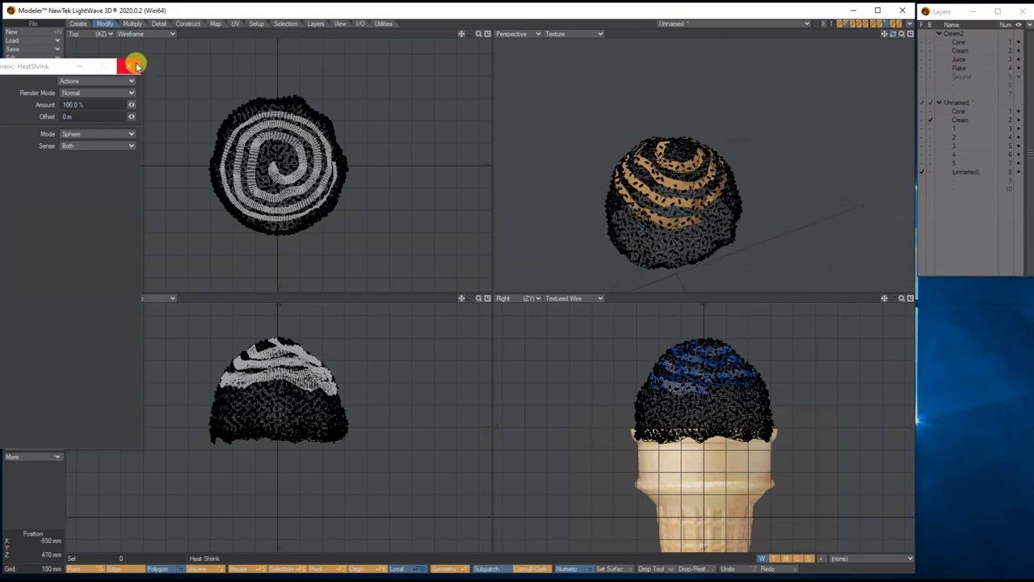
{"action": "left_click", "coordinate": [132, 65]}
Thicken the shrunken spiral so that it stands out from the cream, and check it from different angles.
{"action": "left_click", "coordinate": [133, 22]}
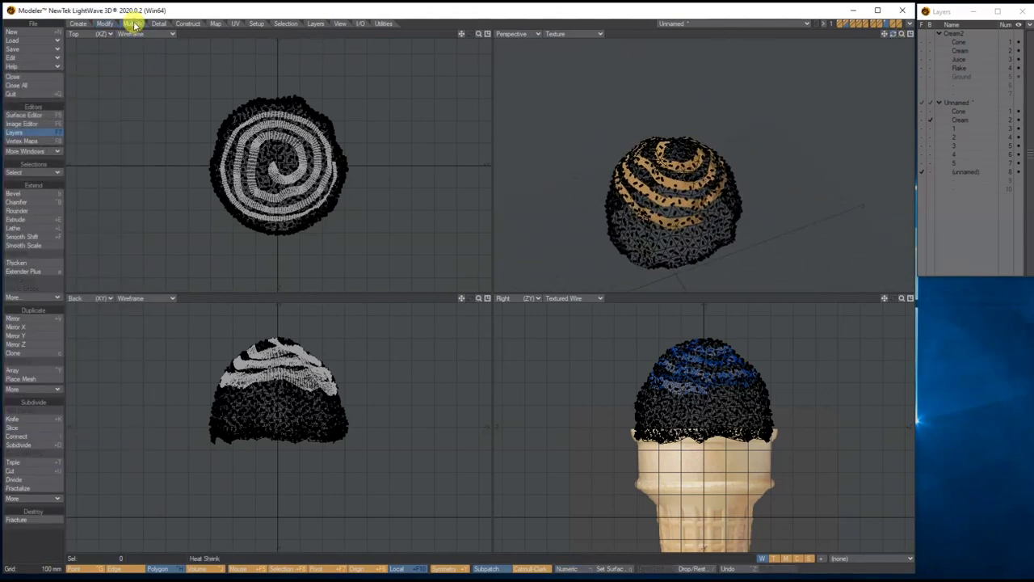
{"action": "left_click", "coordinate": [28, 263]}
{"action": "left_click_drag", "start_coordinate": [337, 358], "coordinate": [380, 358]}
{"action": "key", "text": "space"}
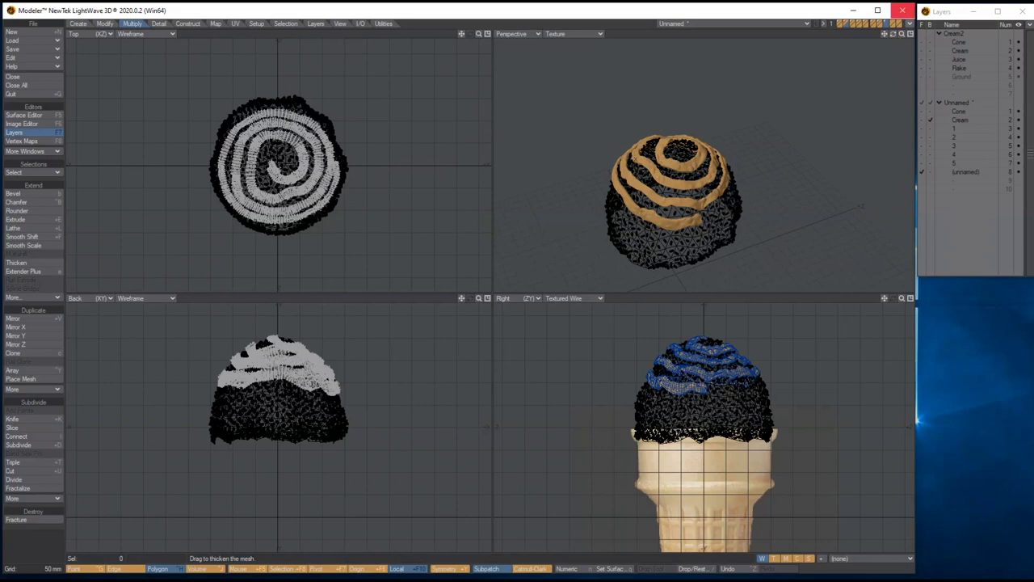
{"action": "left_click_drag", "start_coordinate": [630, 137], "coordinate": [595, 113], "text": "alt"}
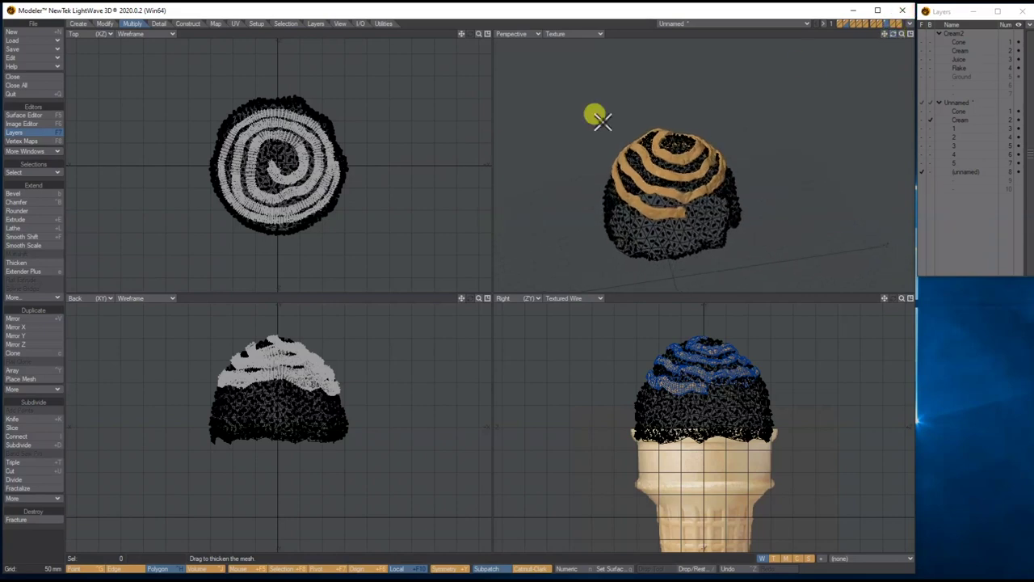
{"action": "left_click", "coordinate": [51, 262]}
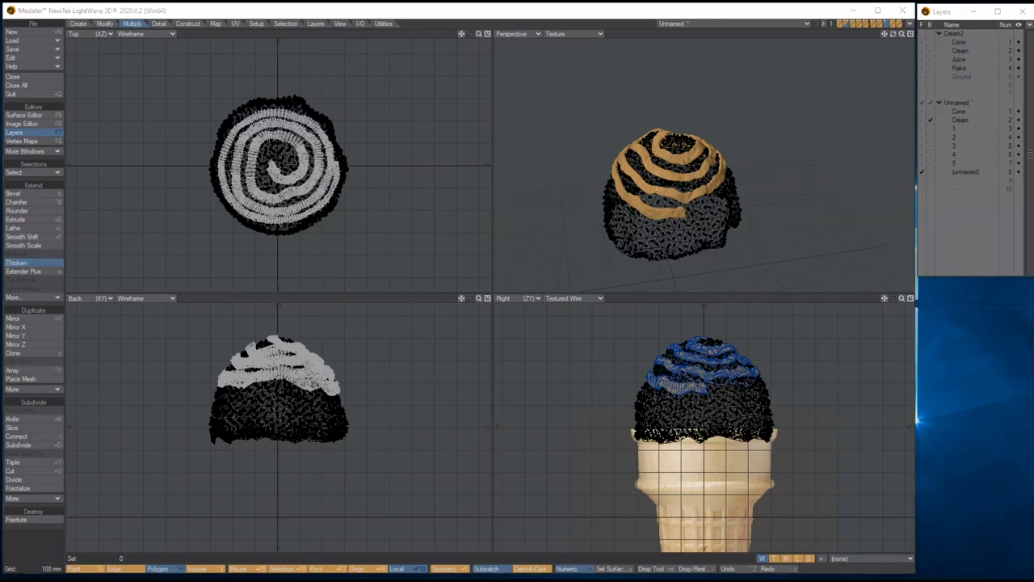
{"action": "key", "text": "space"}
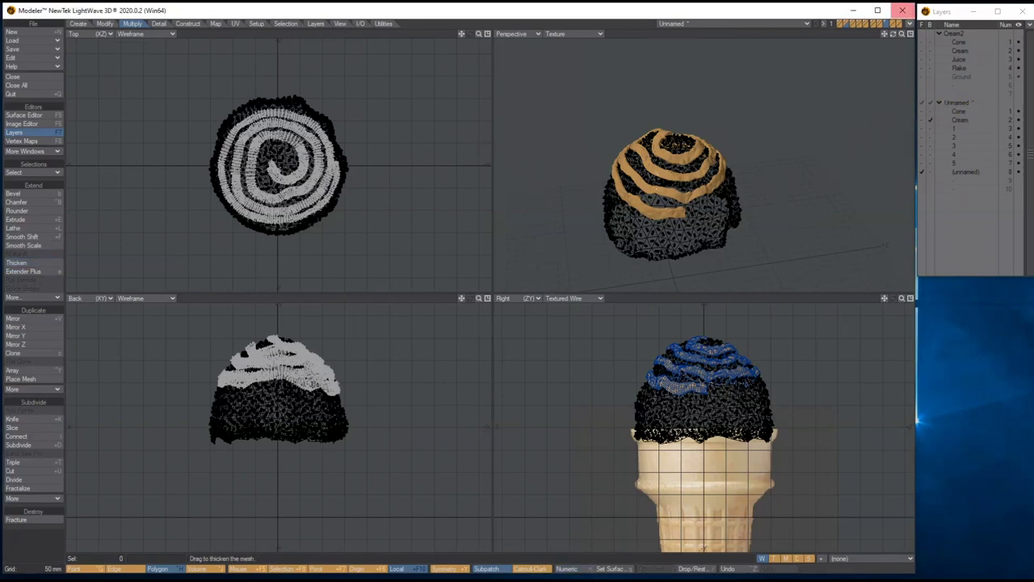
{"action": "left_click_drag", "start_coordinate": [893, 34], "coordinate": [986, 37]}
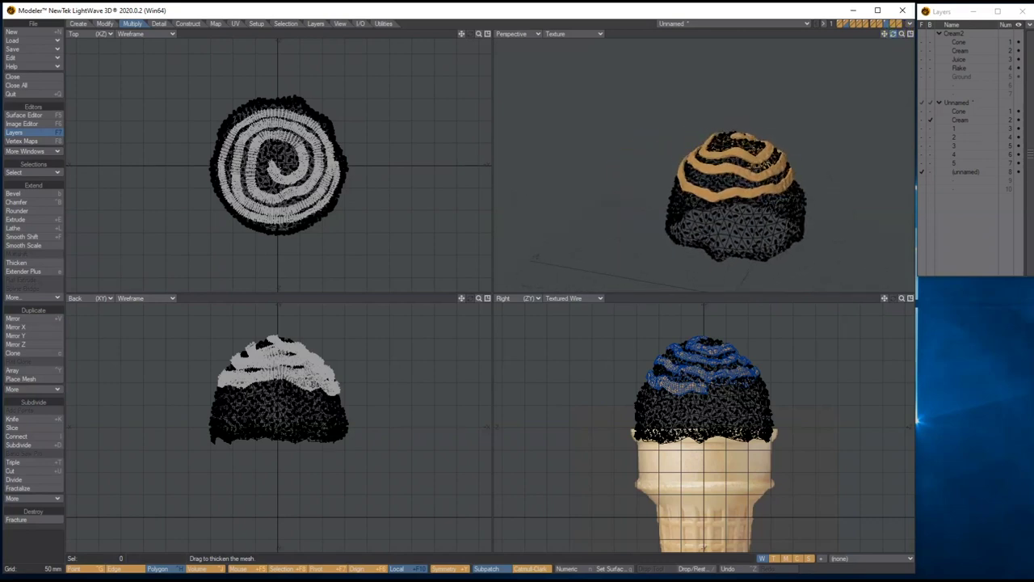
Name the spiral's layer Juice and give the spiral a red surface named Juice with colour 127, 0, 0.
{"action": "double_click", "coordinate": [967, 171]}
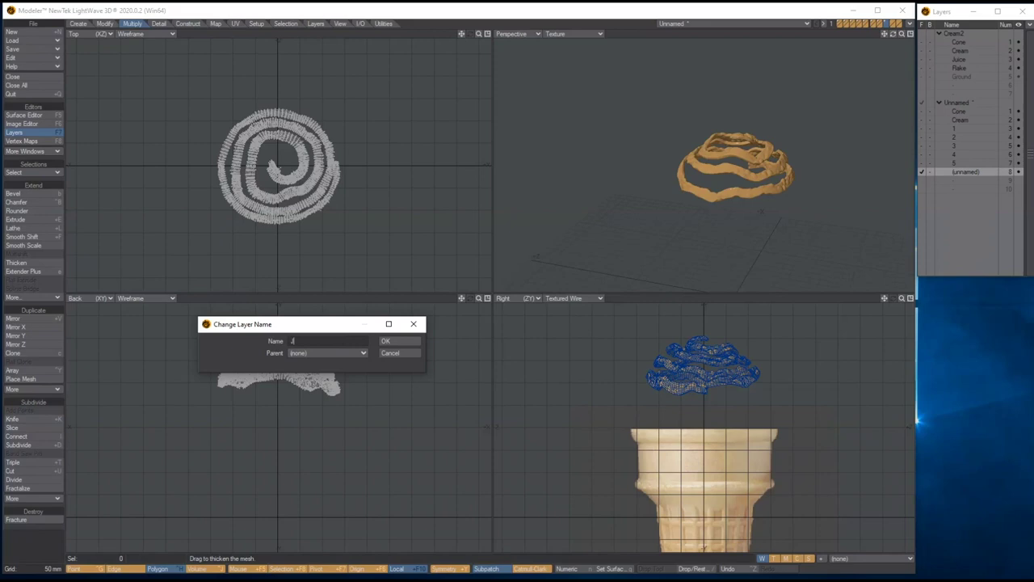
{"action": "left_click", "coordinate": [412, 340]}
{"action": "type", "text": "q"}
{"action": "type", "text": "Juice"}
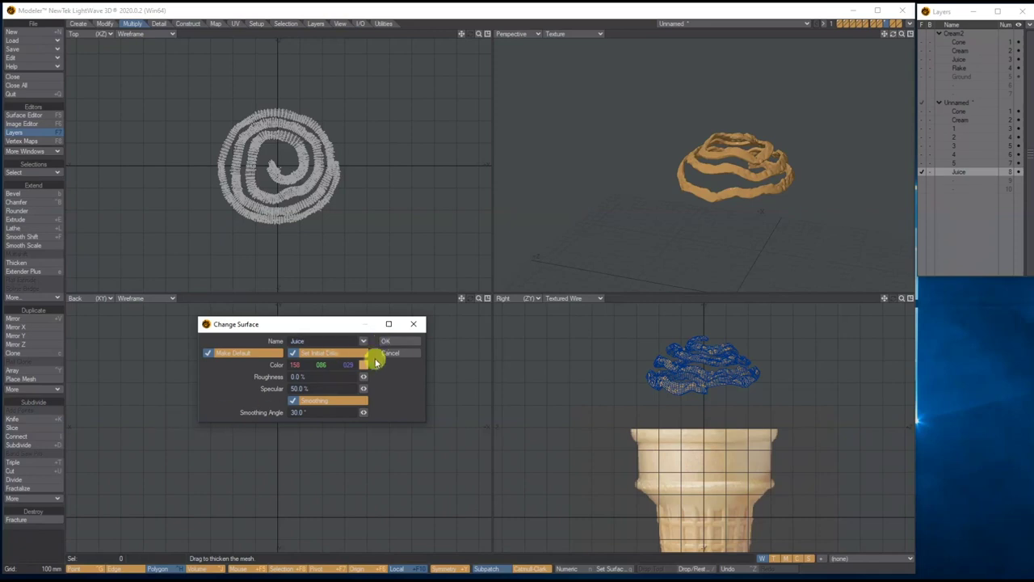
{"action": "left_click", "coordinate": [363, 364]}
{"action": "left_click", "coordinate": [267, 313]}
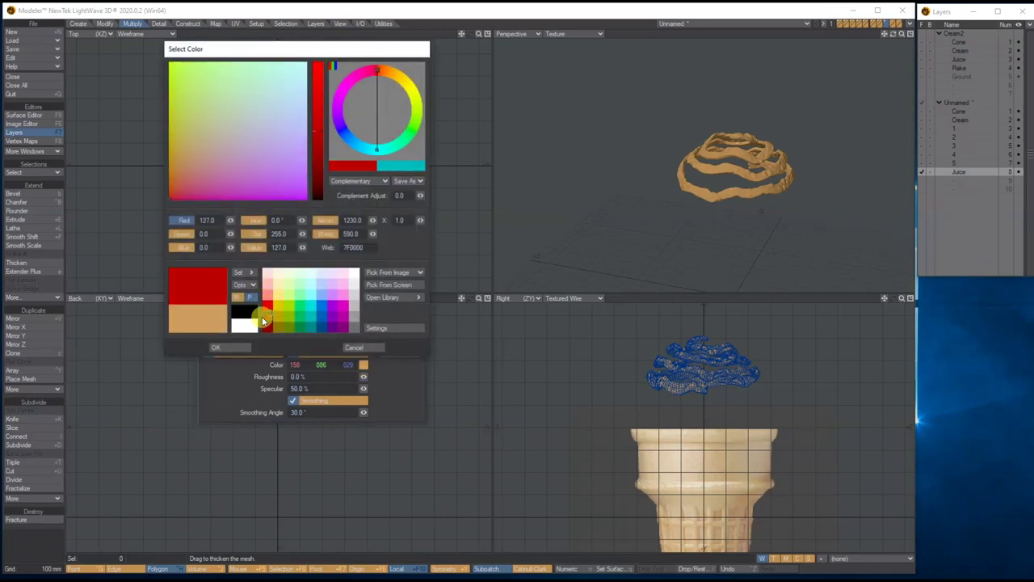
{"action": "left_click", "coordinate": [216, 347]}
{"action": "left_click", "coordinate": [402, 335]}
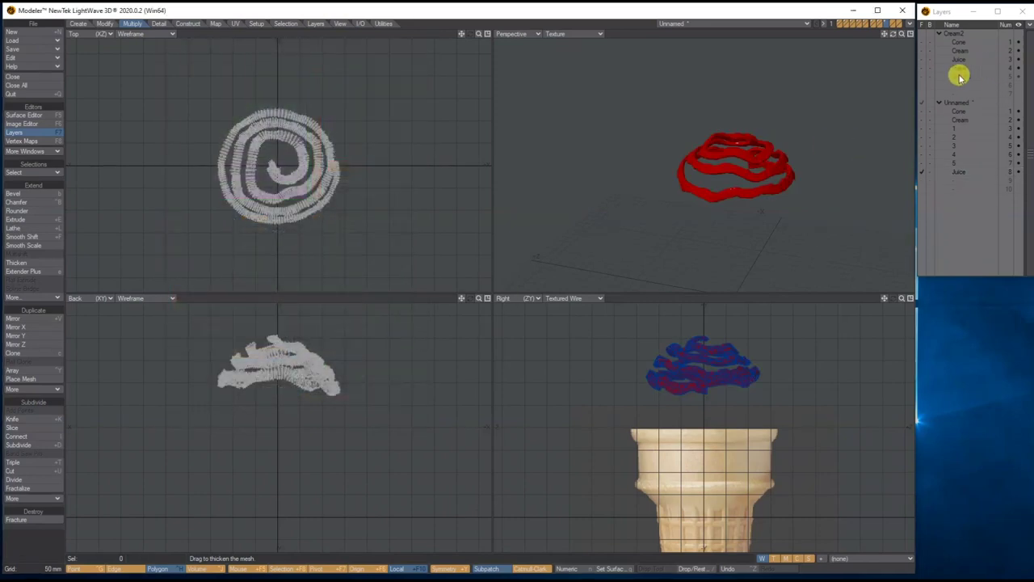
Show all layers of the object together and inspect the red sauce on the ice cream.
{"action": "left_click", "coordinate": [923, 103]}
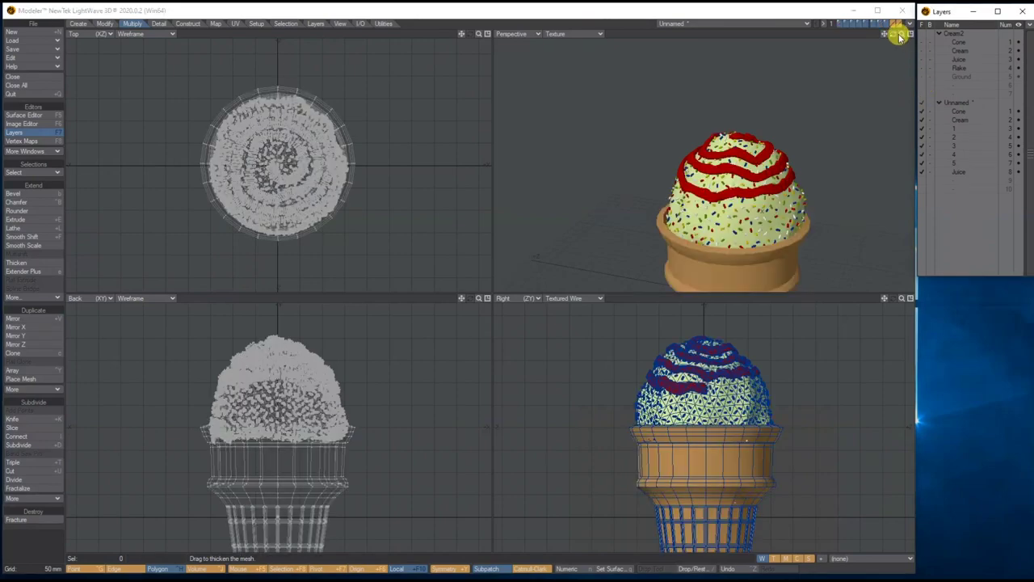
{"action": "mouse_move", "coordinate": [893, 33]}
{"action": "left_mouse_down"}
{"action": "mouse_move", "coordinate": [852, 29]}
{"action": "mouse_move", "coordinate": [881, 35]}
{"action": "left_mouse_up"}
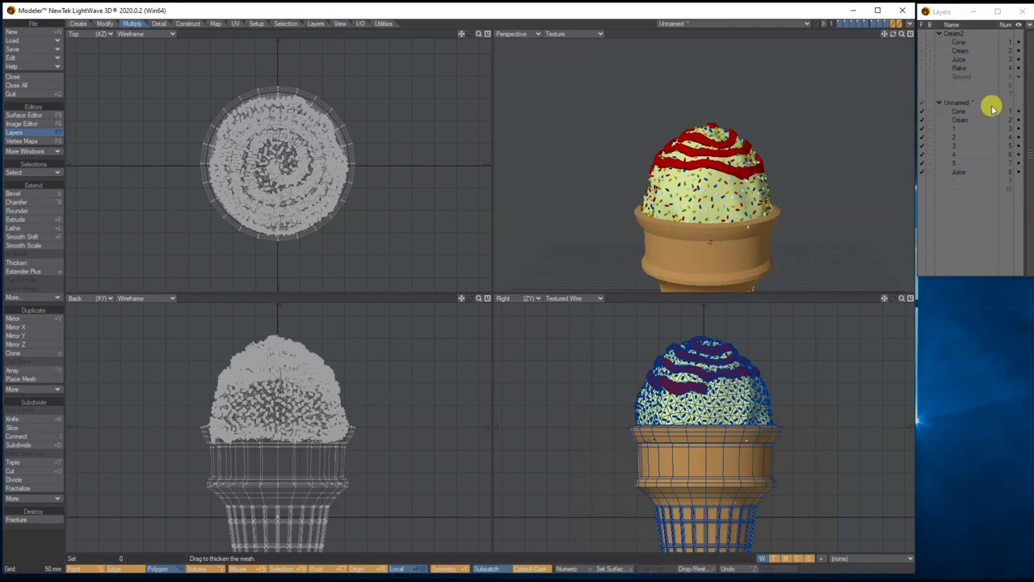
On an empty layer with Cream in the background, draw a vertical disc cylinder about 140 mm wide and 440 mm tall, partly sunk into the cream's top.
{"action": "left_click", "coordinate": [965, 179]}
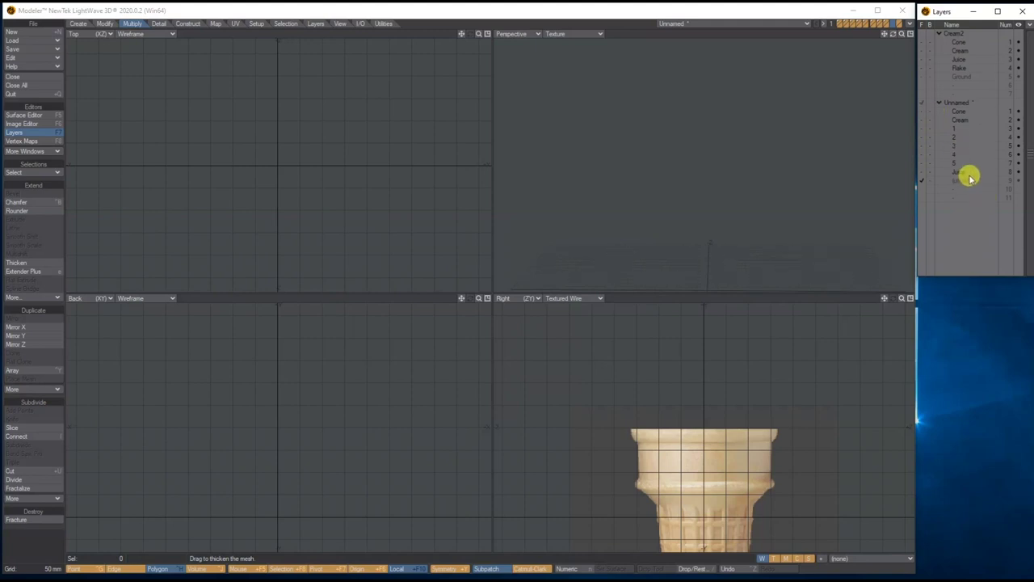
{"action": "left_click", "coordinate": [932, 120]}
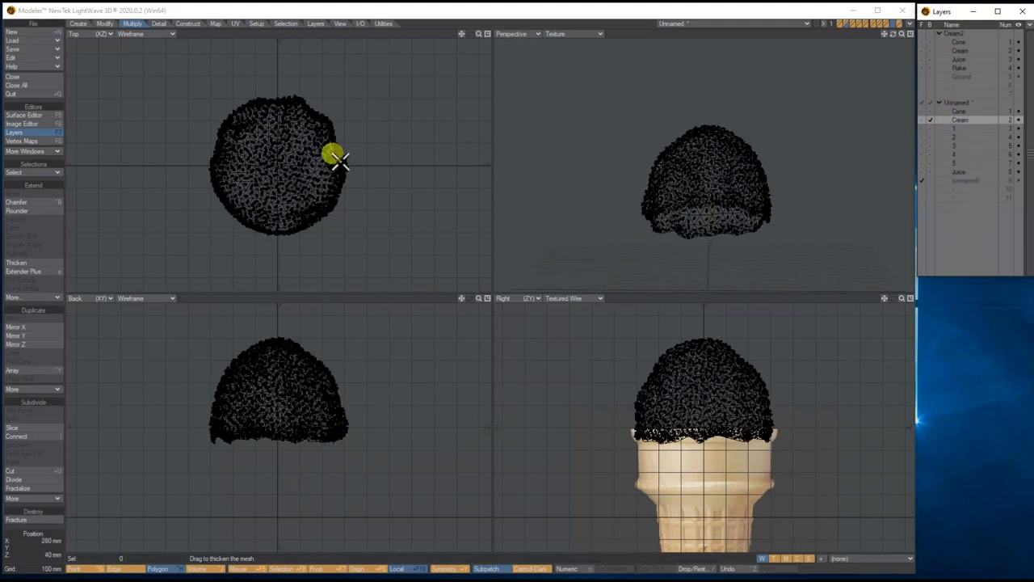
{"action": "left_click_drag", "start_coordinate": [478, 34], "coordinate": [462, 34]}
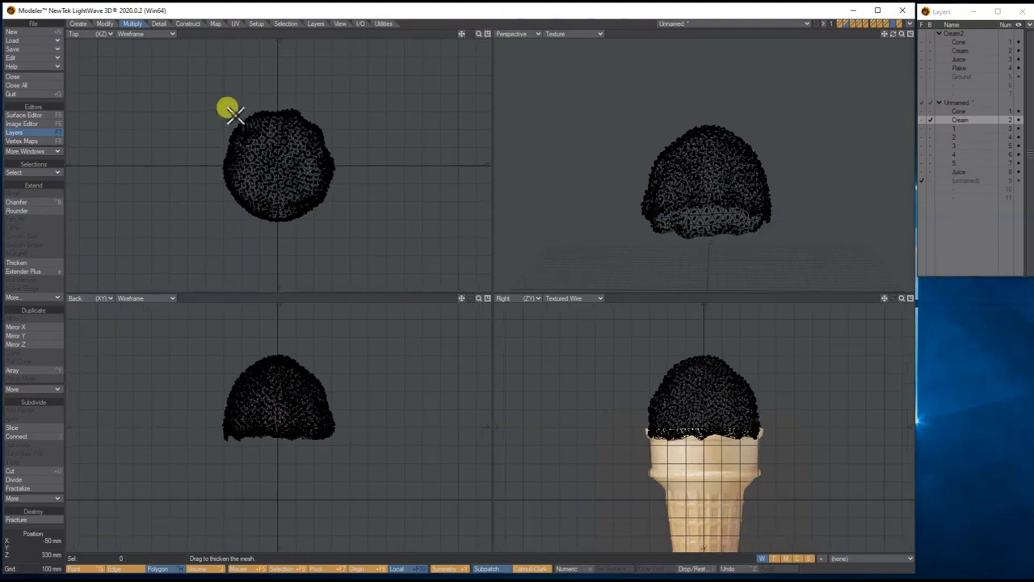
{"action": "left_click", "coordinate": [80, 25]}
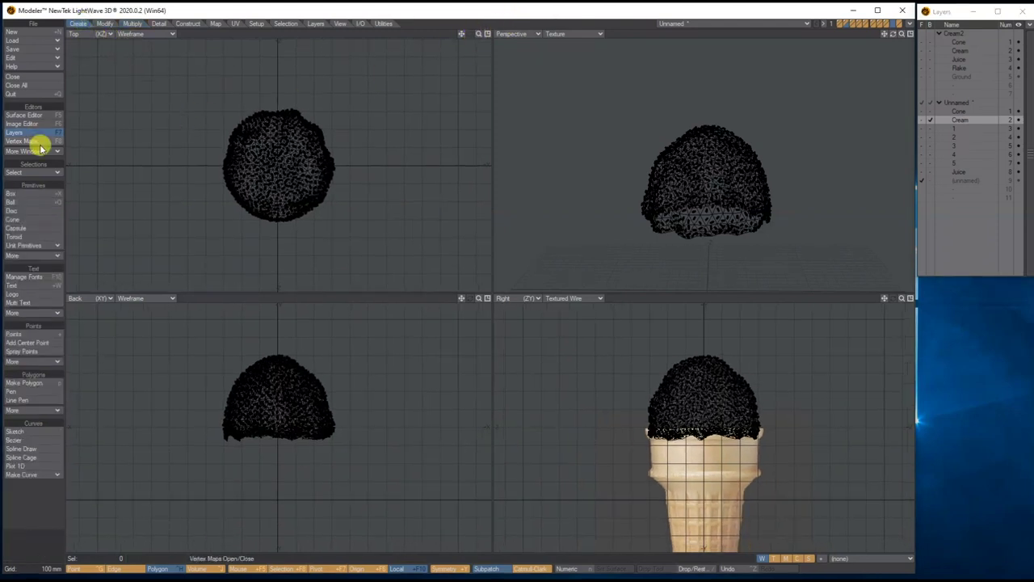
{"action": "left_click", "coordinate": [27, 212]}
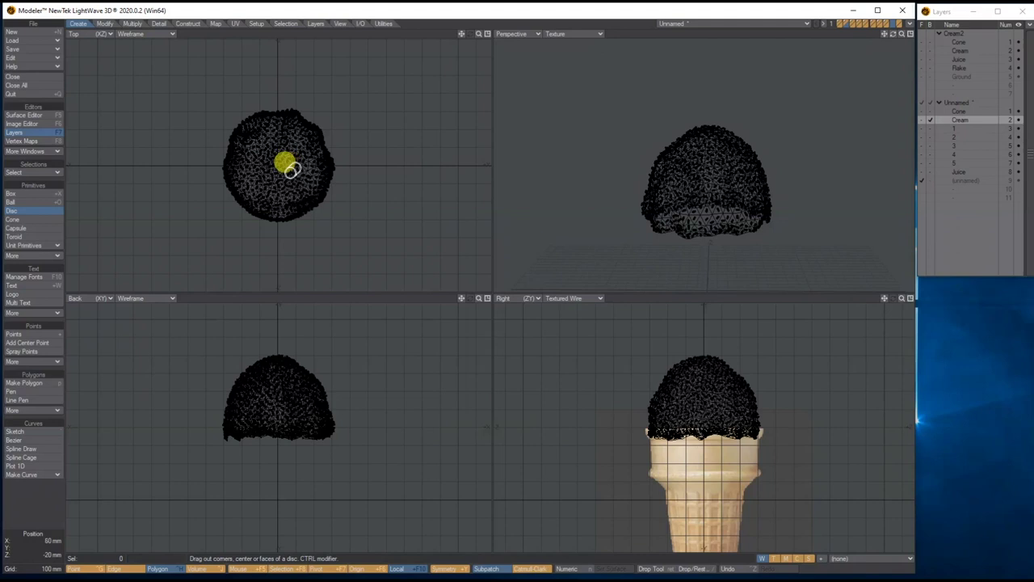
{"action": "left_click_drag", "start_coordinate": [278, 164], "coordinate": [301, 180]}
{"action": "left_click_drag", "start_coordinate": [265, 428], "coordinate": [267, 308]}
{"action": "left_click_drag", "start_coordinate": [267, 150], "coordinate": [288, 156]}
{"action": "left_click_drag", "start_coordinate": [272, 431], "coordinate": [280, 327]}
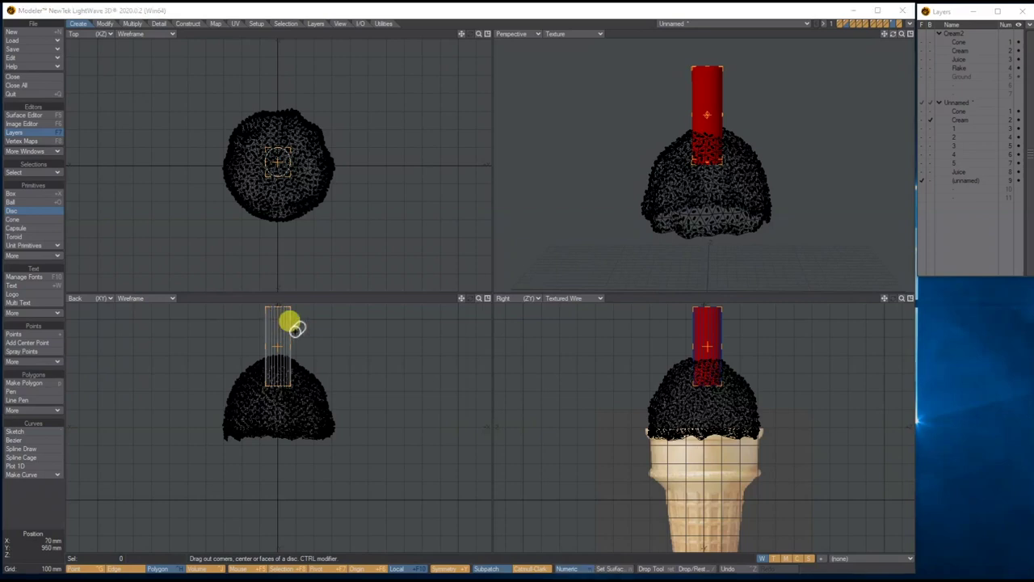
Set the cylinder to 12 segments and finish the Disc tool.
{"action": "key", "text": "n"}
{"action": "left_click_drag", "start_coordinate": [427, 141], "coordinate": [512, 139]}
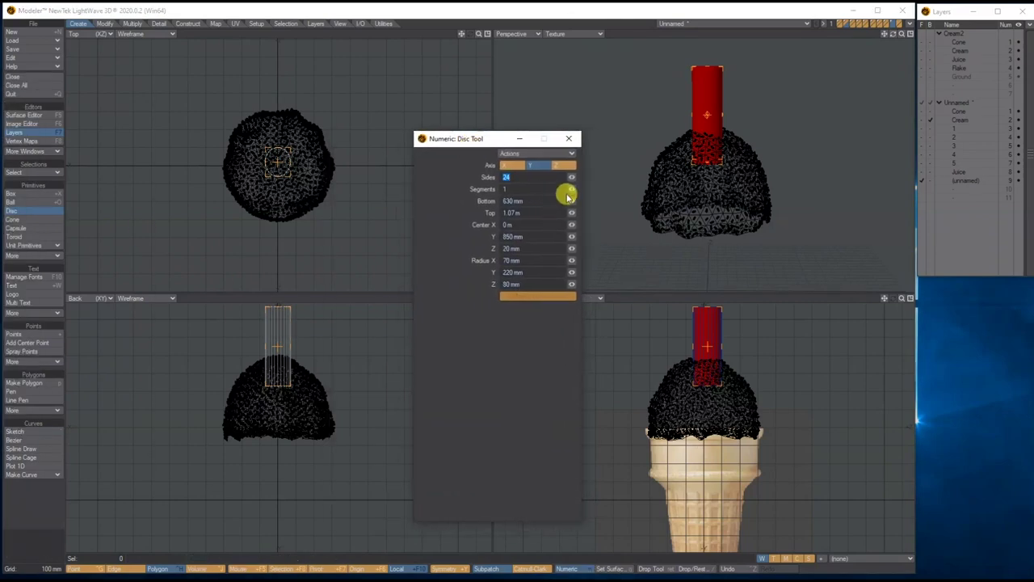
{"action": "left_click_drag", "start_coordinate": [571, 188], "coordinate": [575, 188]}
{"action": "left_click", "coordinate": [570, 139]}
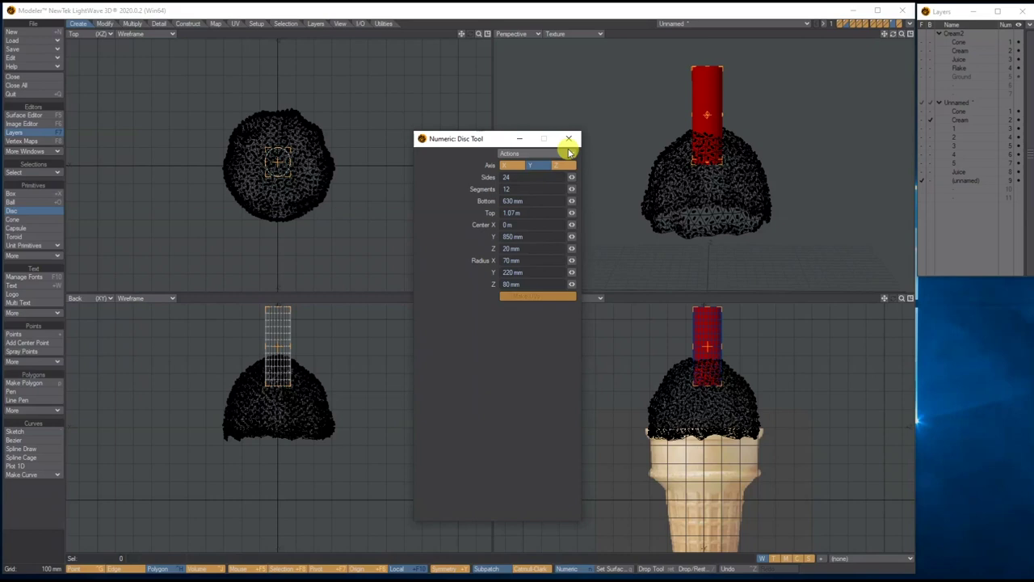
{"action": "key", "text": "space"}
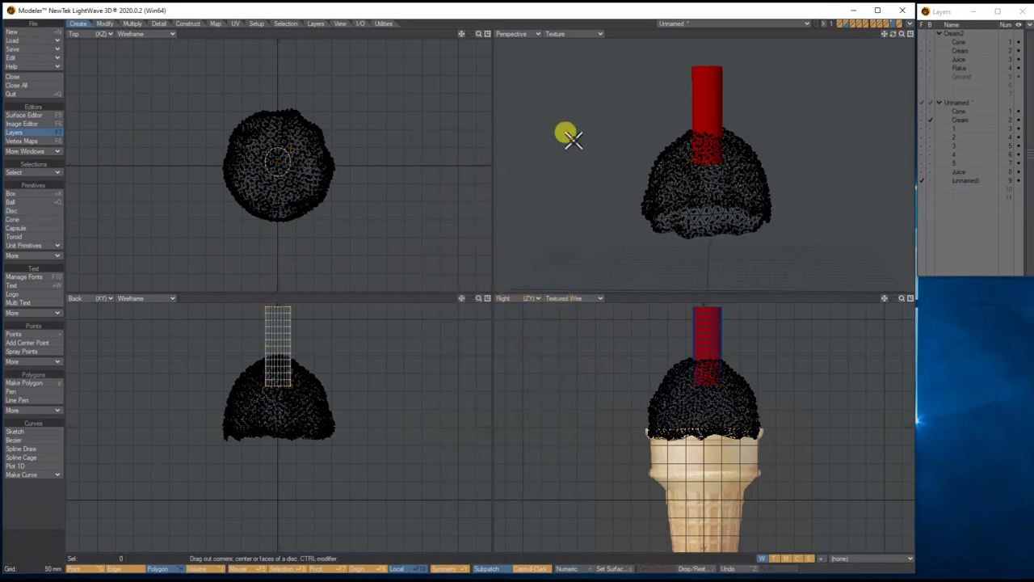
{"action": "left_click", "coordinate": [1012, 133]}
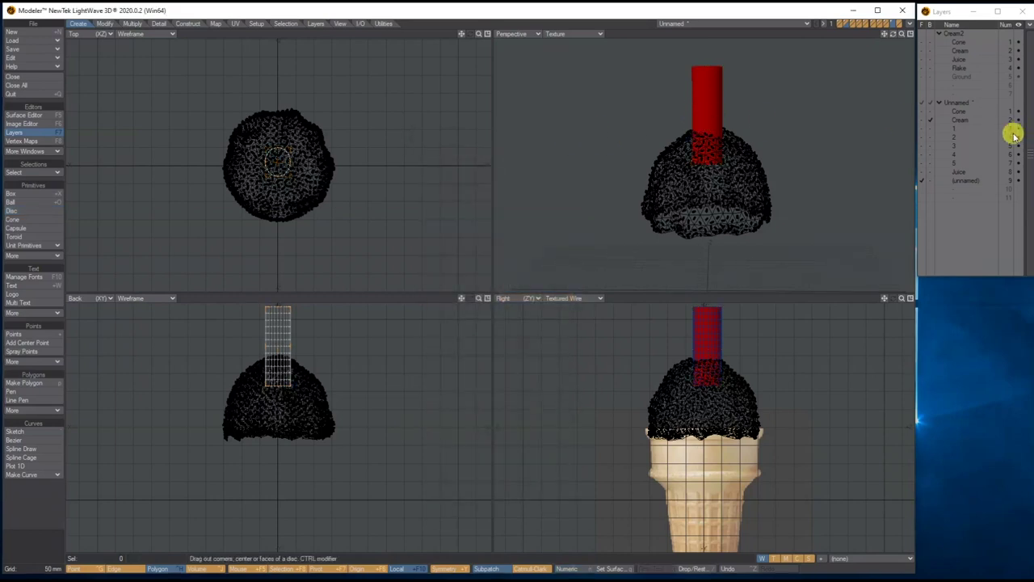
Name the cylinder's layer Flake and assign the cylinder a dark brown surface named Flake with colour 14, 6, 0.
{"action": "double_click", "coordinate": [970, 182]}
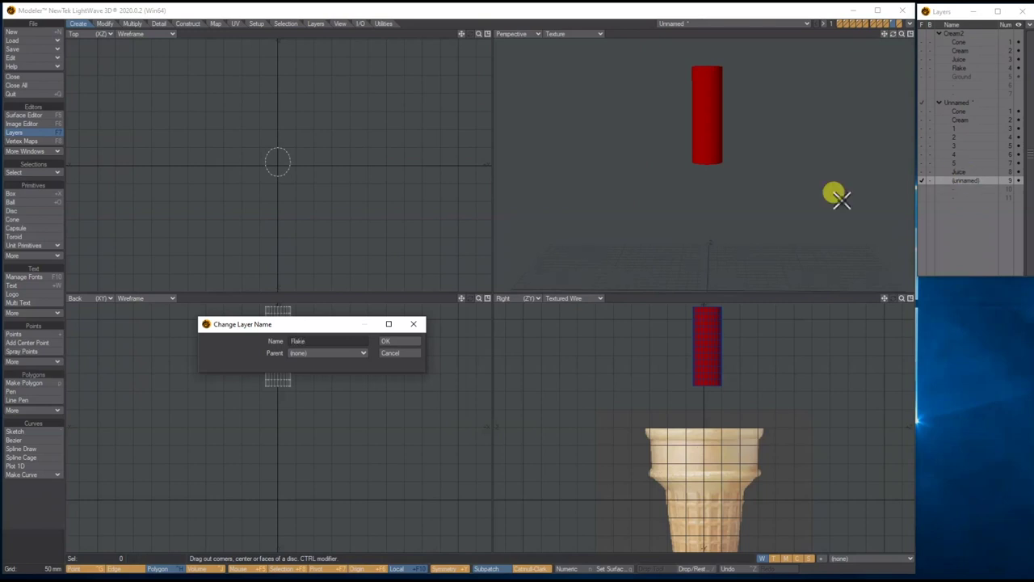
{"action": "left_click", "coordinate": [397, 341]}
{"action": "key", "text": "q"}
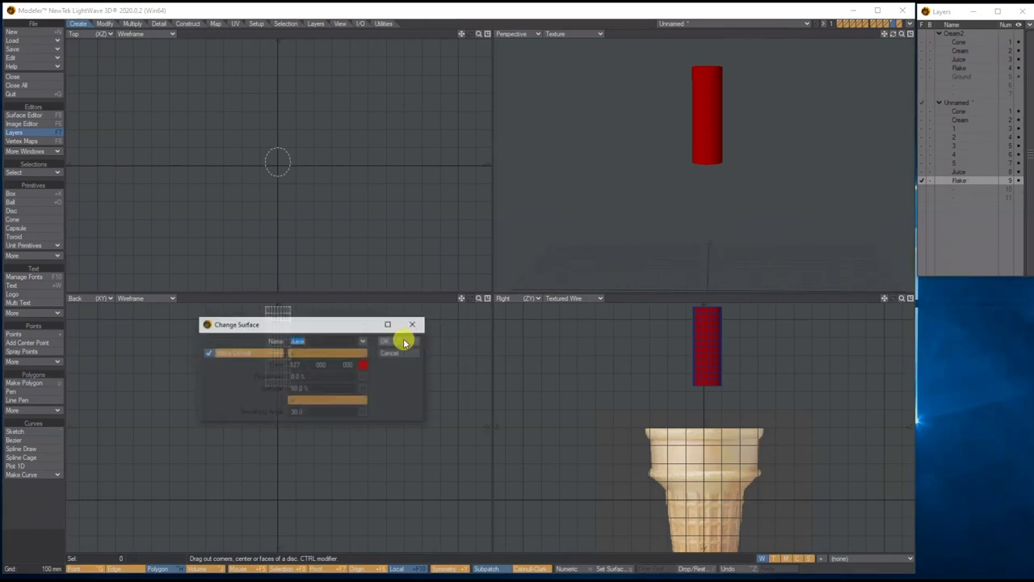
{"action": "type", "text": "Flake"}
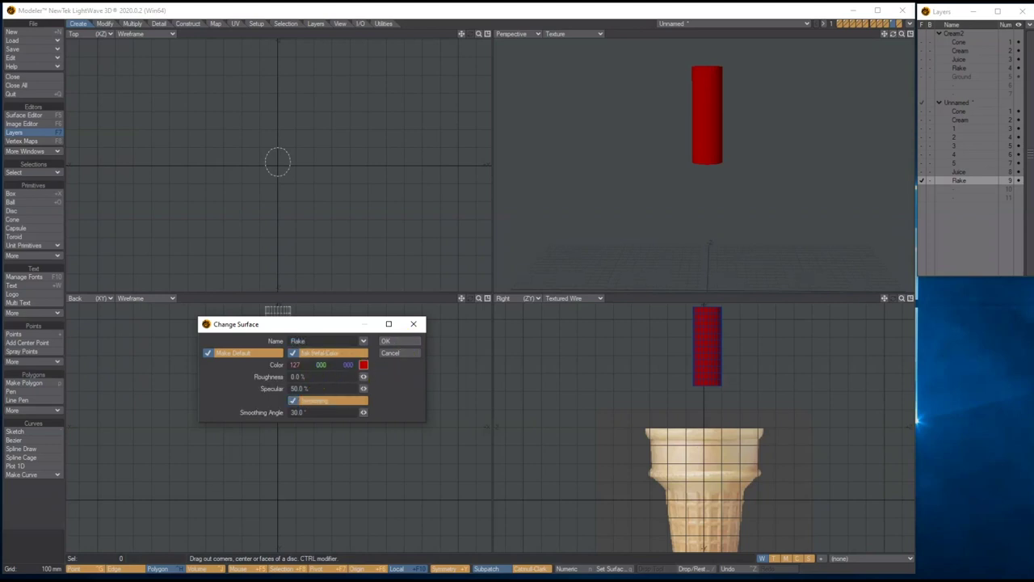
{"action": "left_click", "coordinate": [364, 364]}
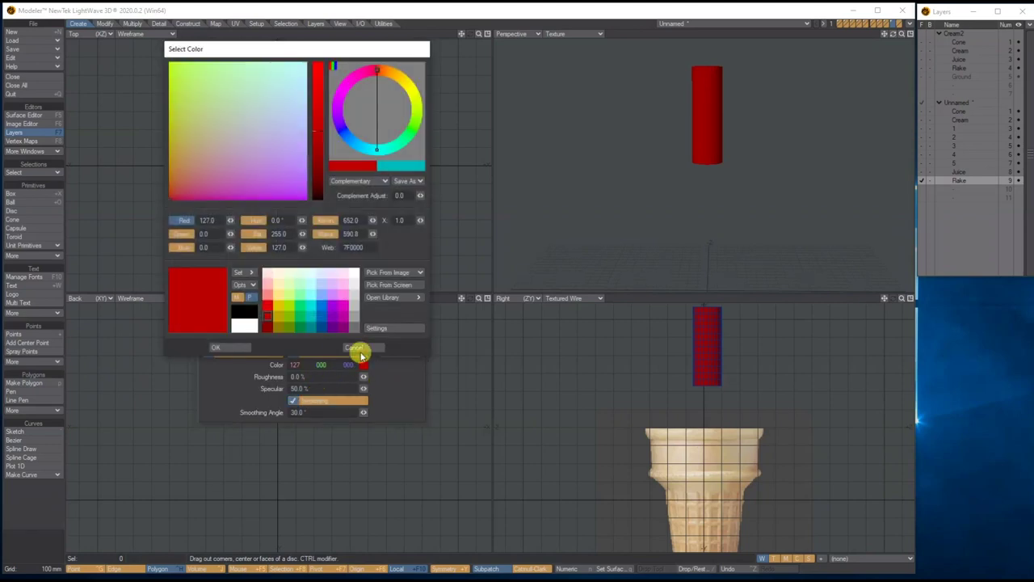
{"action": "left_click", "coordinate": [323, 195]}
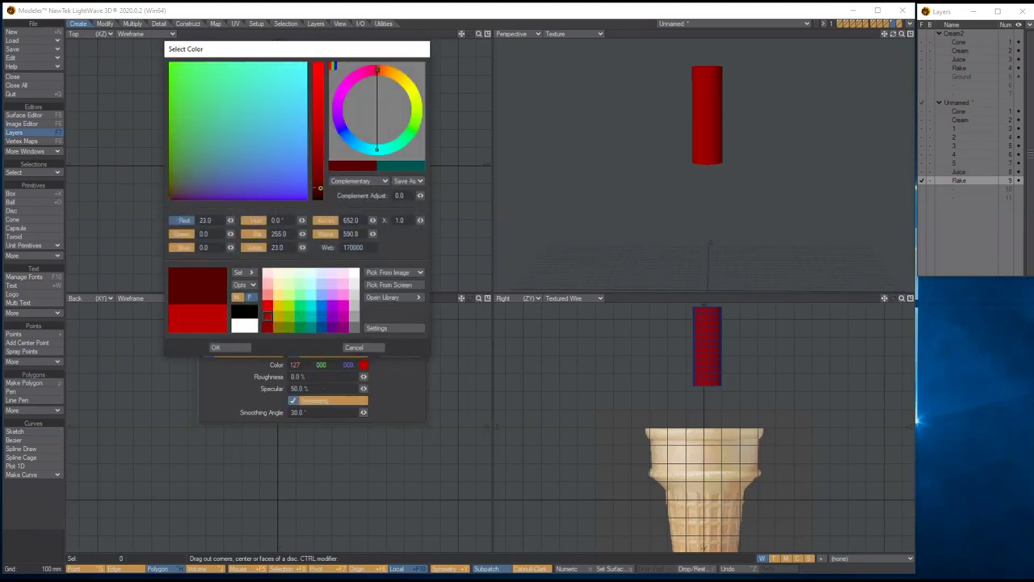
{"action": "left_click", "coordinate": [174, 195]}
{"action": "mouse_move", "coordinate": [174, 194]}
{"action": "left_mouse_down"}
{"action": "mouse_move", "coordinate": [182, 190]}
{"action": "mouse_move", "coordinate": [168, 199]}
{"action": "left_mouse_up"}
{"action": "left_click_drag", "start_coordinate": [376, 70], "coordinate": [386, 72]}
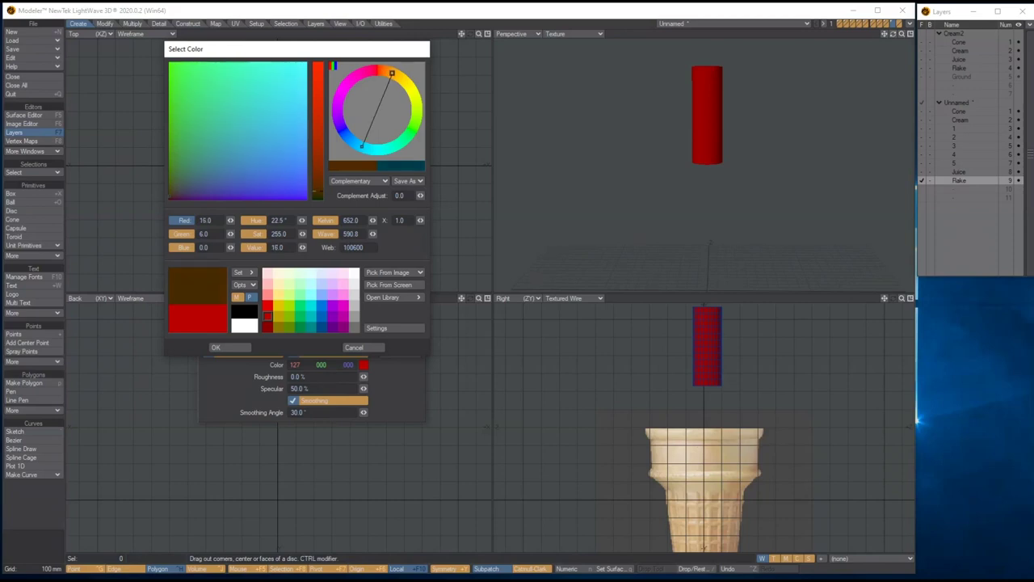
{"action": "left_click", "coordinate": [231, 347]}
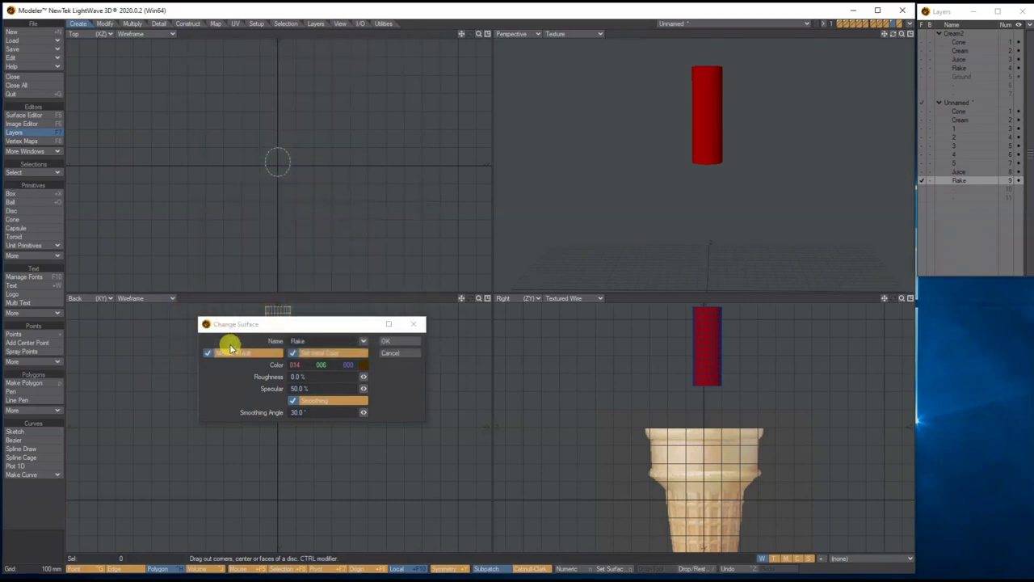
{"action": "left_click", "coordinate": [378, 347]}
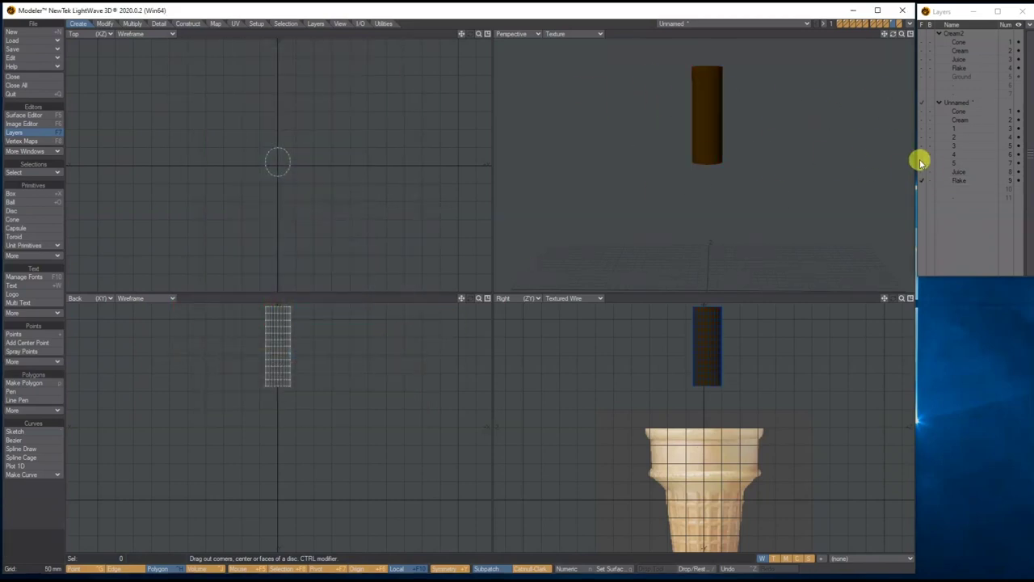
Fractalize the flake cylinder with 2 levels and 5% noise to roughen its surface.
{"action": "left_click", "coordinate": [134, 24]}
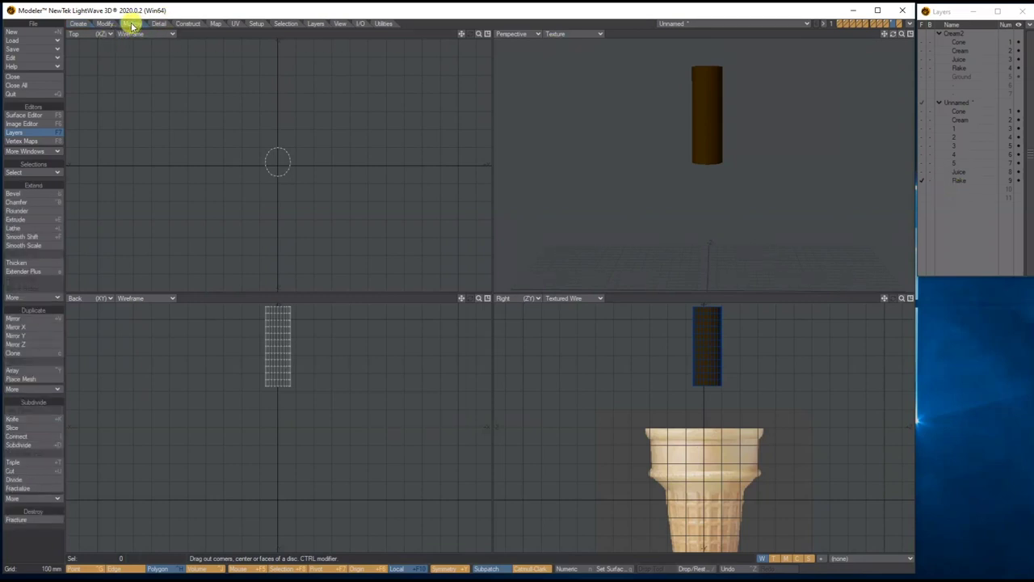
{"action": "left_click", "coordinate": [20, 488]}
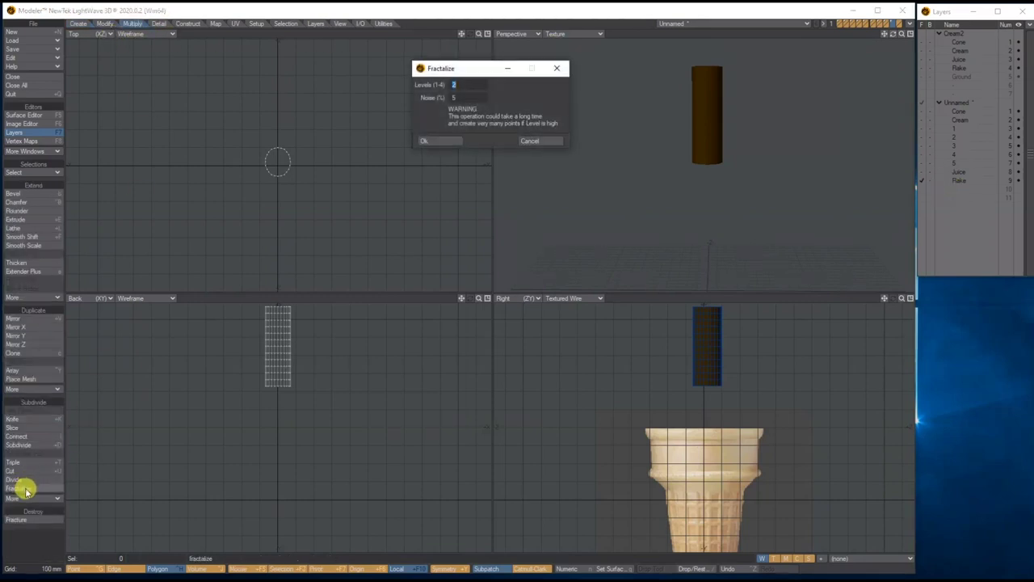
{"action": "left_click", "coordinate": [445, 142]}
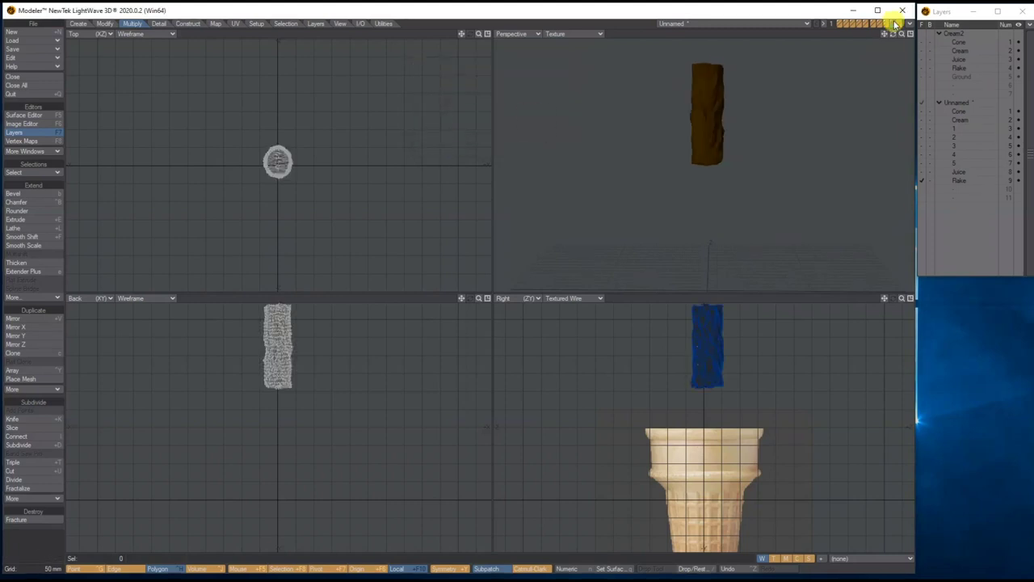
{"action": "mouse_move", "coordinate": [886, 37]}
{"action": "left_mouse_down"}
{"action": "mouse_move", "coordinate": [903, 40]}
{"action": "mouse_move", "coordinate": [894, 38]}
{"action": "left_mouse_up"}
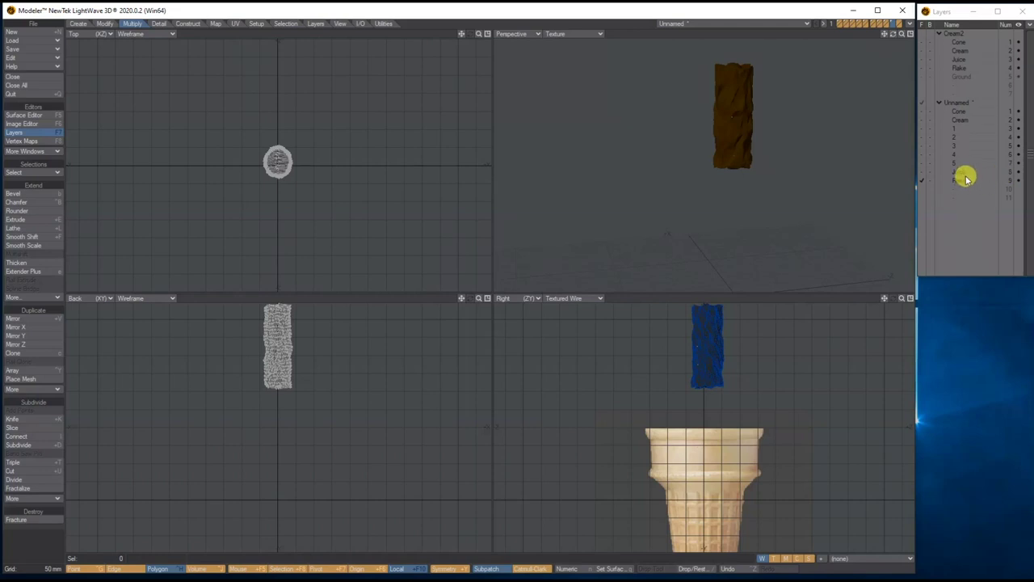
With Cream in the background, tilt the flake outward and move it 170 mm in X and -90 mm in Y into the cream's side.
{"action": "left_click", "coordinate": [931, 120]}
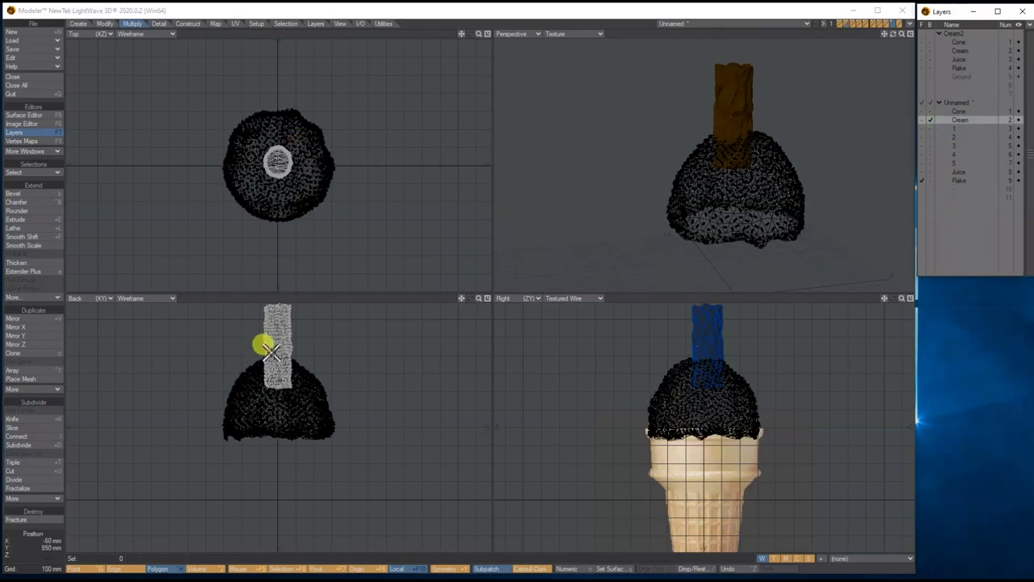
{"action": "key", "text": "y"}
{"action": "left_click_drag", "start_coordinate": [277, 345], "coordinate": [306, 369]}
{"action": "key", "text": "t"}
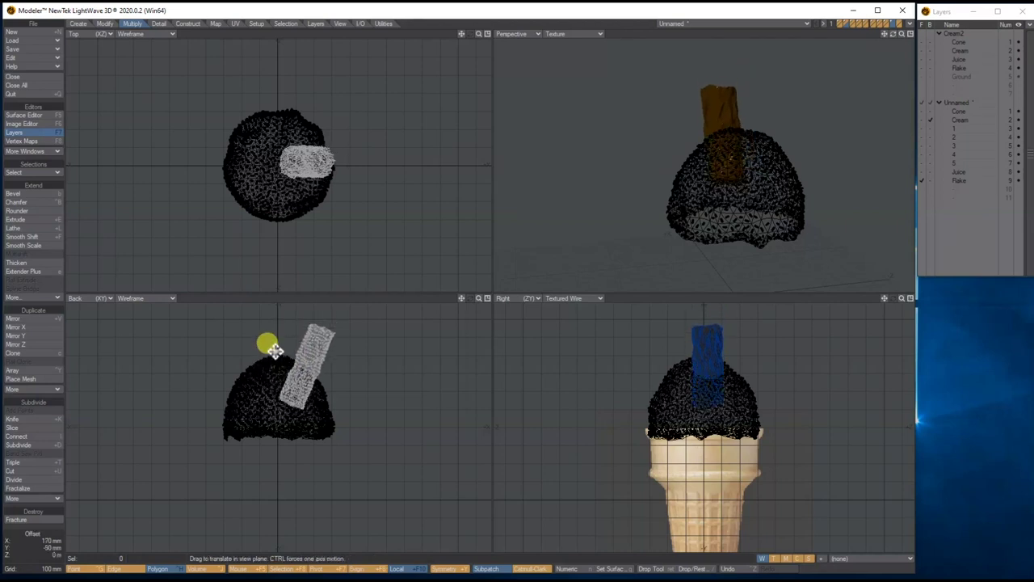
Show all layers in a full-size perspective view and inspect the whole ice cream from different angles.
{"action": "left_click", "coordinate": [925, 105]}
{"action": "left_click_drag", "start_coordinate": [893, 36], "coordinate": [902, 47]}
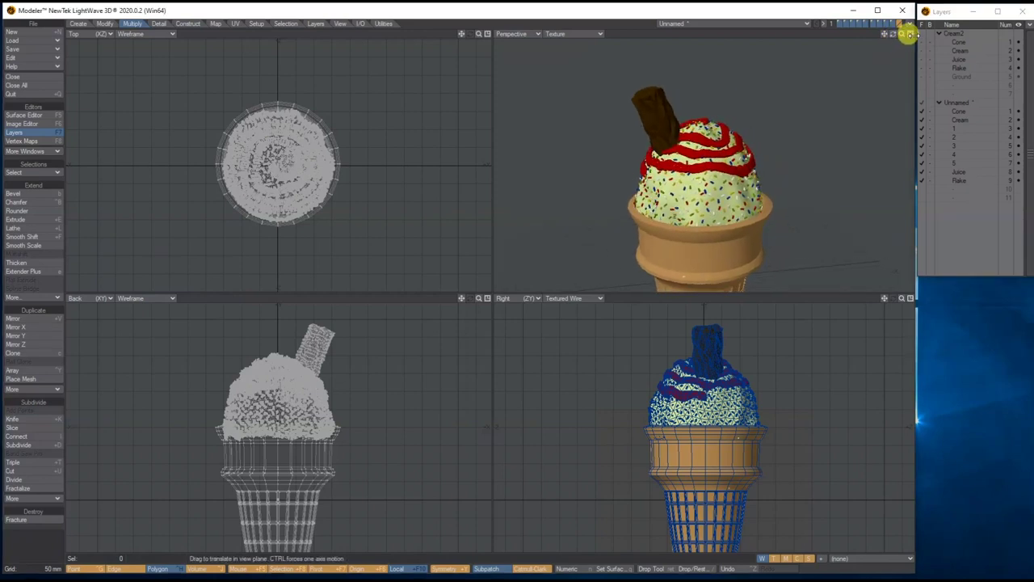
{"action": "left_click", "coordinate": [910, 34]}
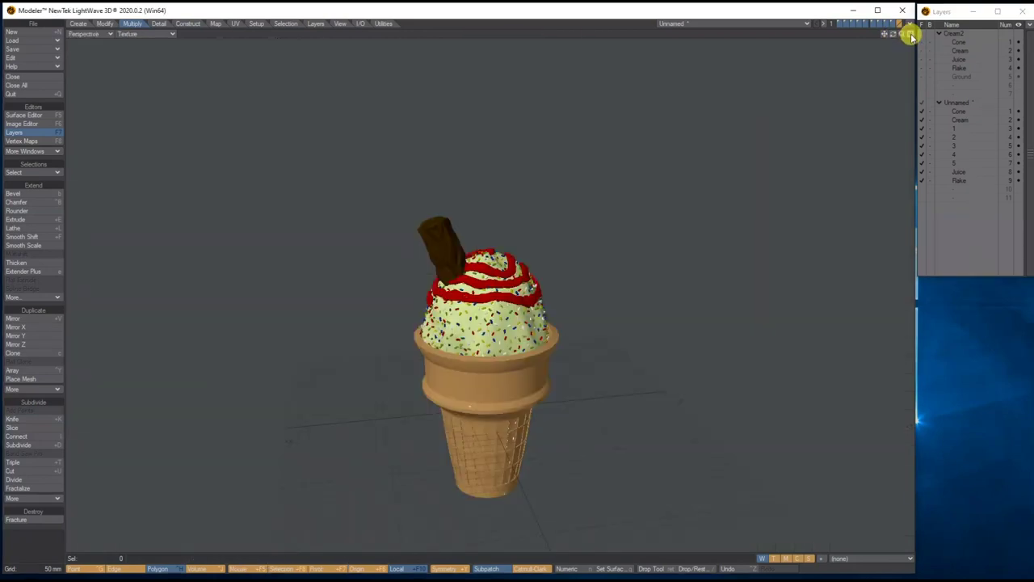
{"action": "key", "text": "a"}
{"action": "left_click_drag", "start_coordinate": [901, 35], "coordinate": [990, 34]}
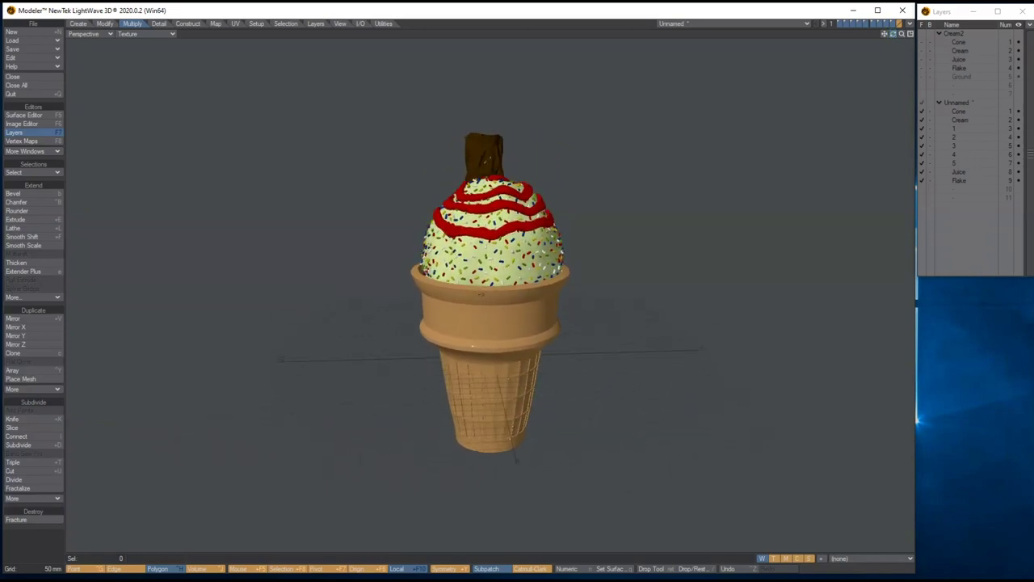
{"action": "left_click_drag", "start_coordinate": [893, 33], "coordinate": [927, 34]}
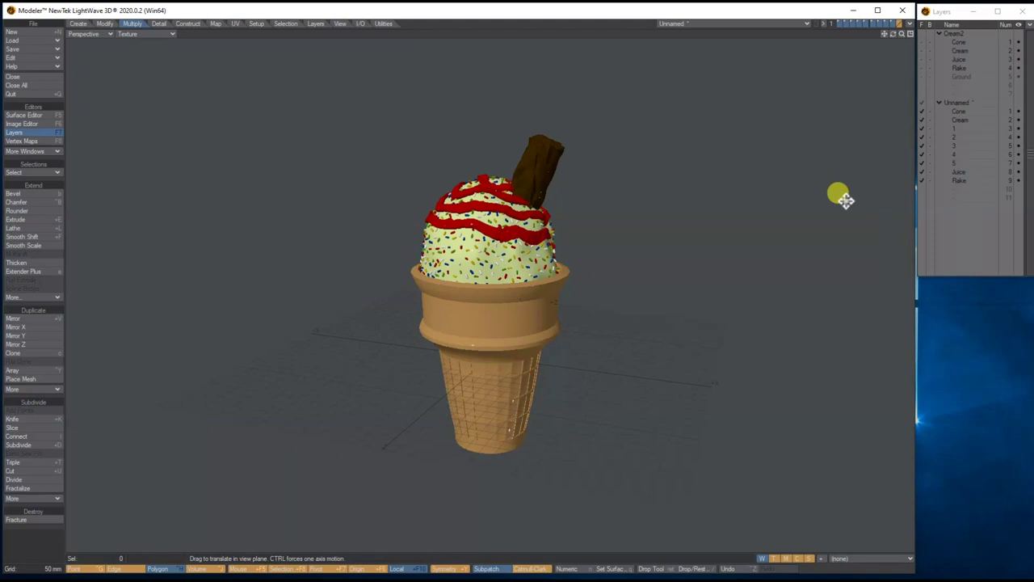
{"action": "key", "text": "f"}
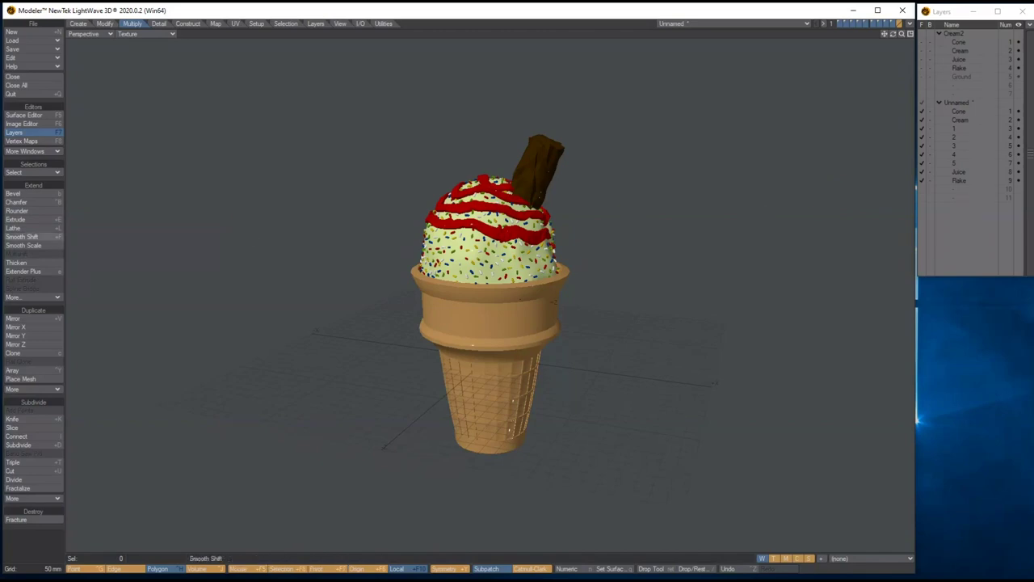